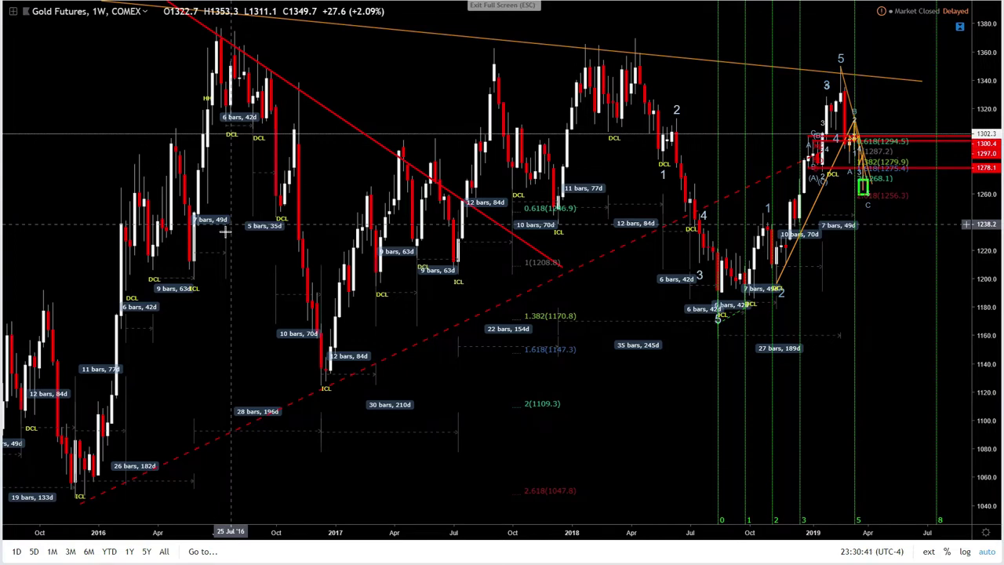
Pan and zoom the weekly gold chart to show the 2015–2018 bars with their DCL/ICL labels
left_click_drag(356, 103, 400, 203)
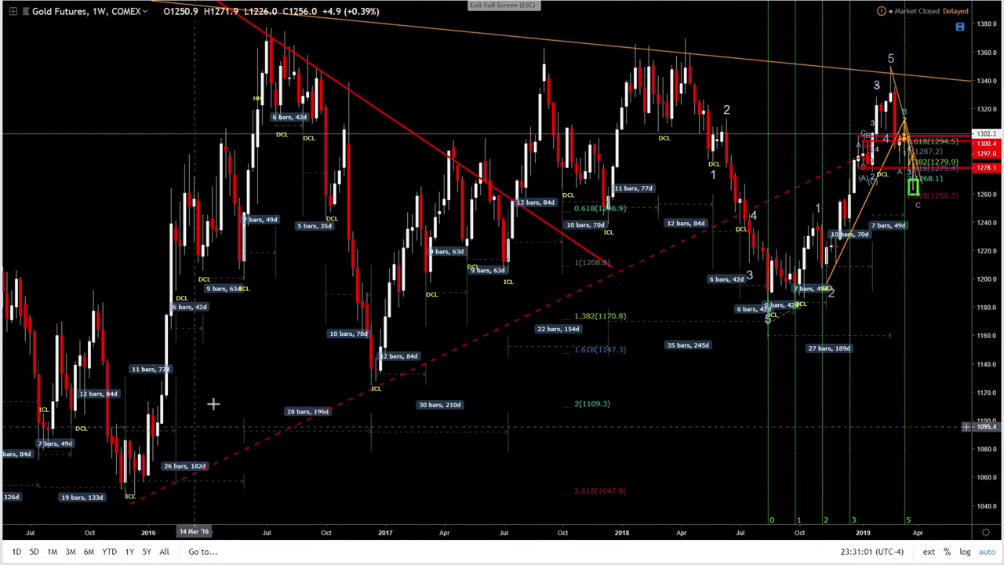
left_click_drag(478, 374, 557, 357)
scroll(557, 357, "up", 3)
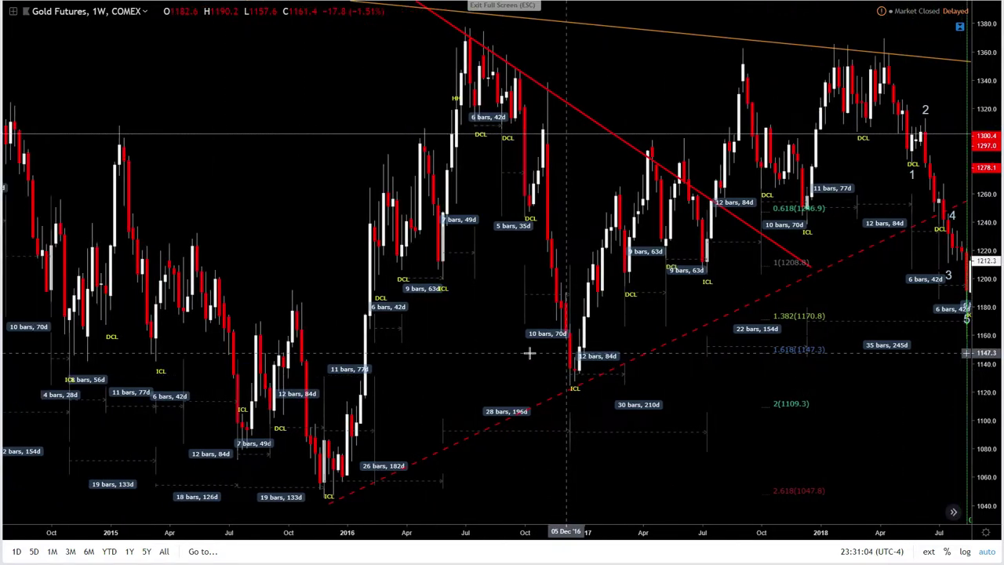
scroll(233, 410, "up", 3)
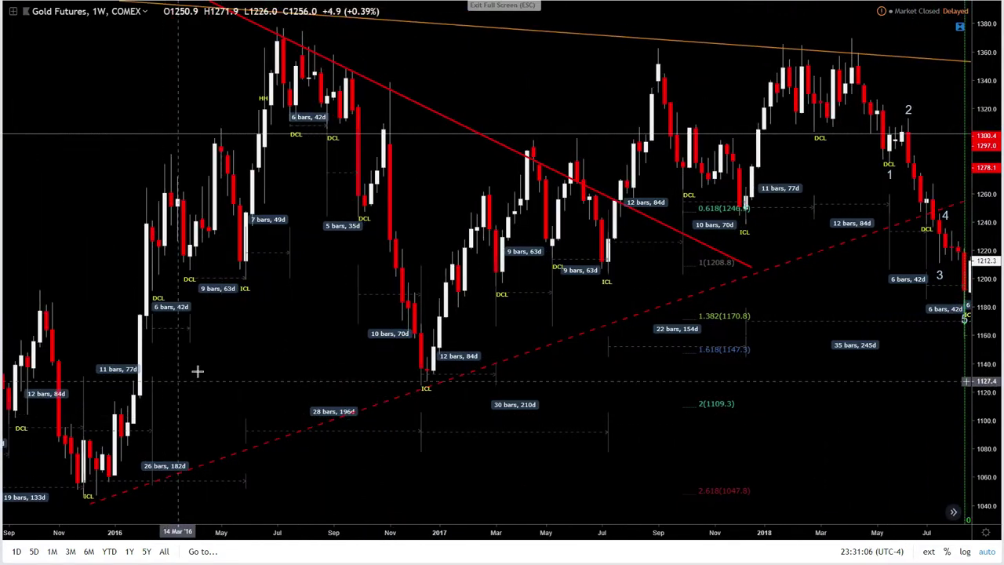
left_click_drag(197, 365, 409, 355)
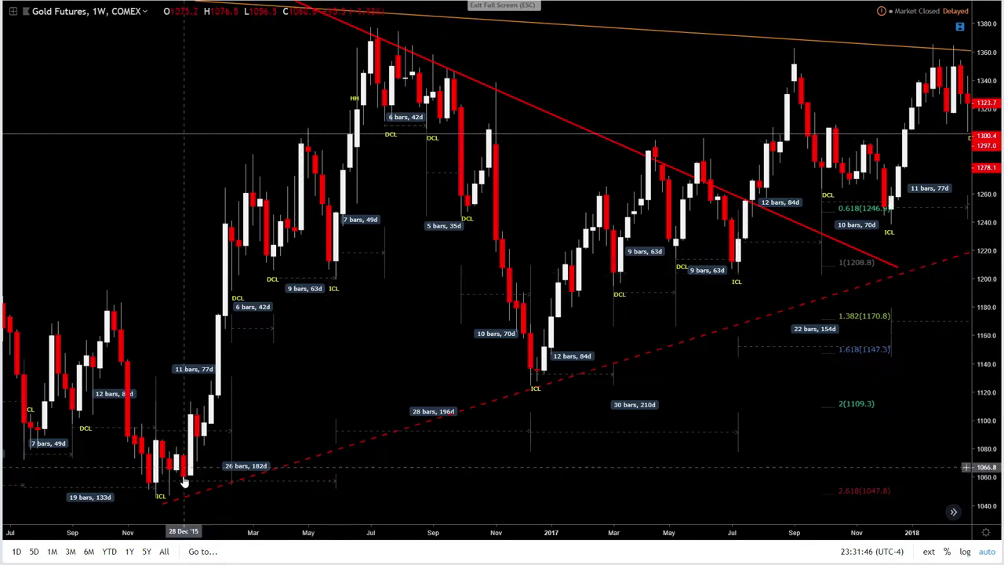
Zoom out and pan toward 2018, checking the early-2016 weekly candle's OHLC along the way
scroll(181, 455, "down", 2)
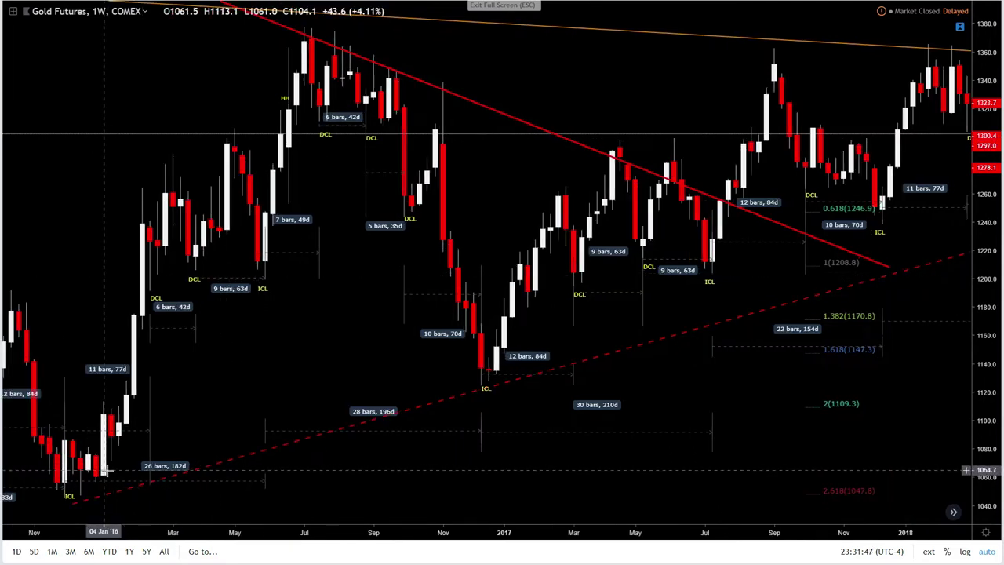
left_click_drag(275, 383, 327, 351)
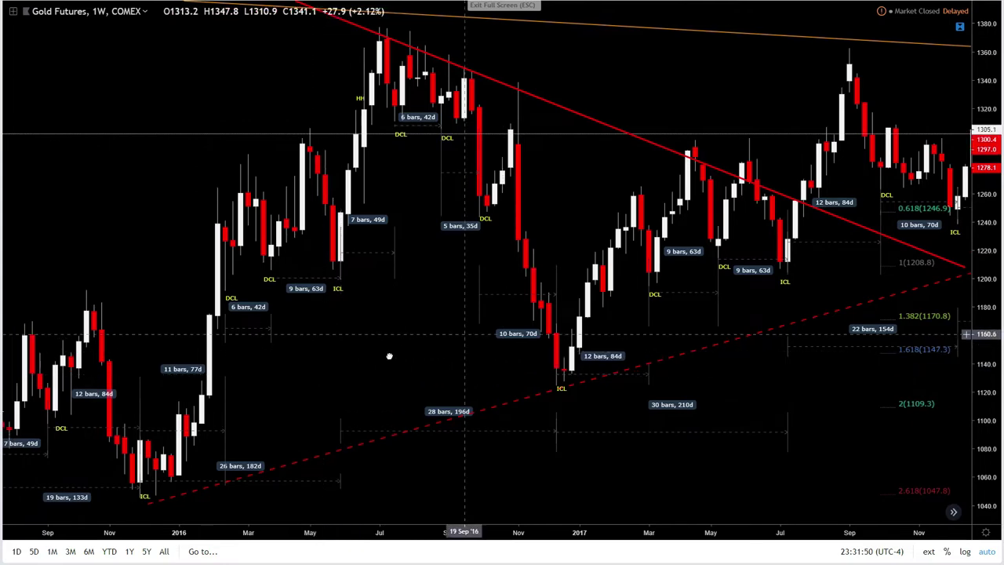
left_click(140, 488)
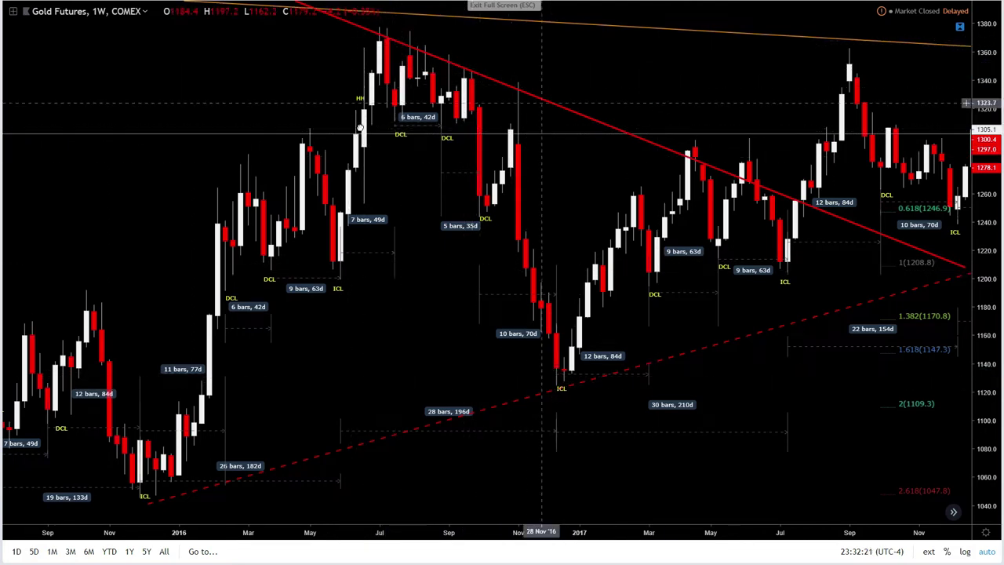
left_click_drag(550, 102, 298, 148)
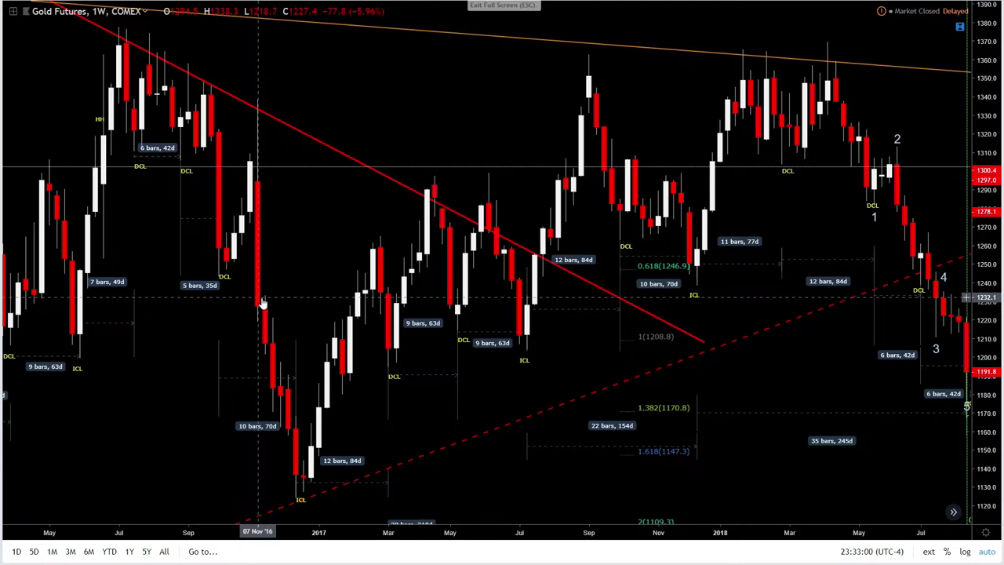
Zoom in and move forward to the 2018 low and early-2019 wave-5 rally
scroll(263, 303, "up", 1)
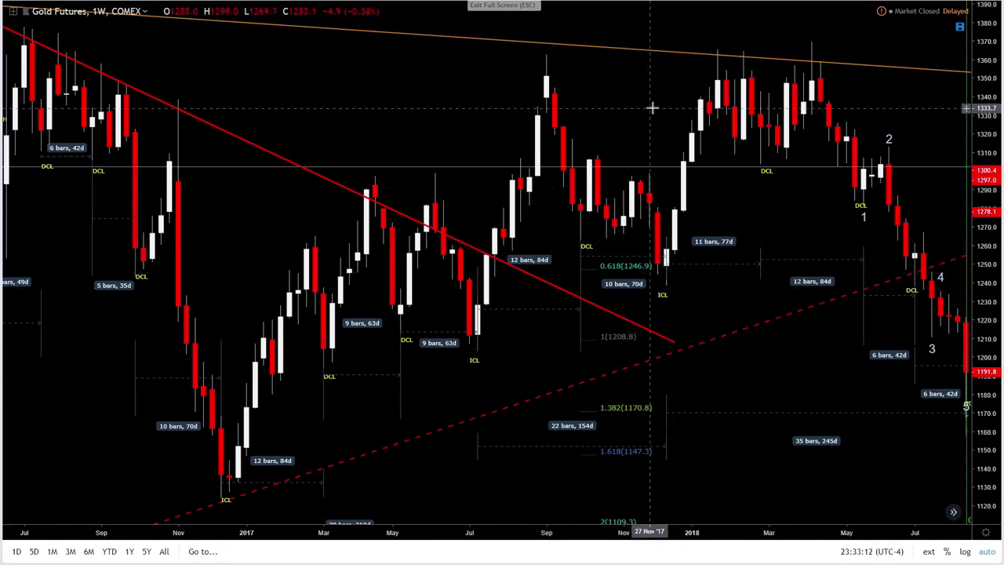
scroll(477, 119, "right", 5)
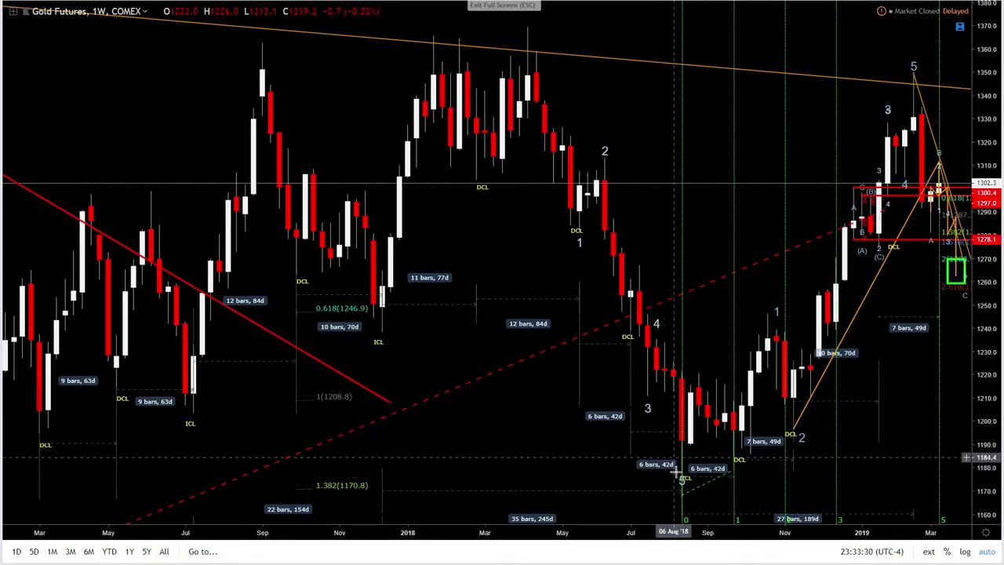
Extend the bar-count measurement from the August 2018 low one week later to read 30 bars, 210d
left_click_drag(650, 143, 502, 471)
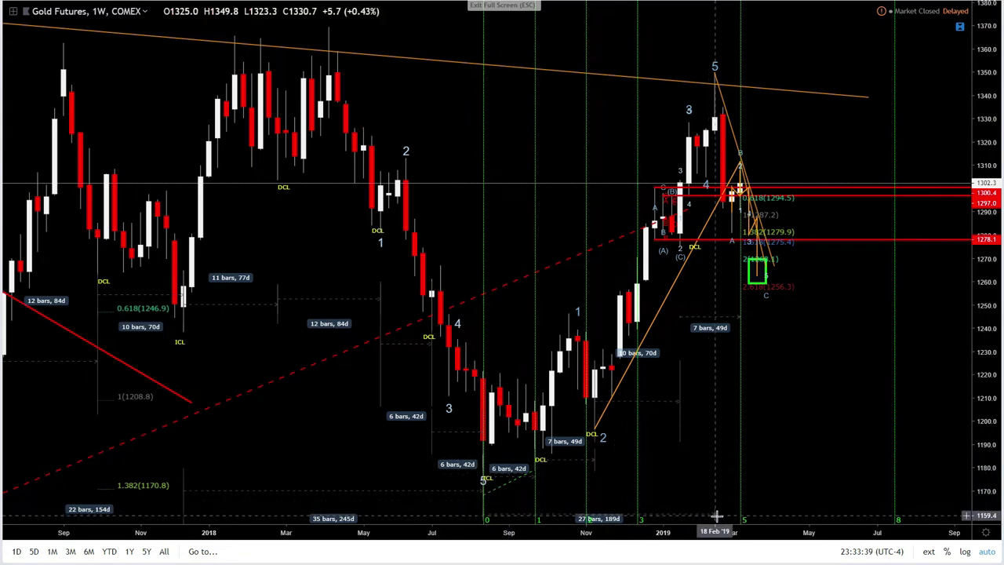
left_click_drag(715, 520, 749, 509)
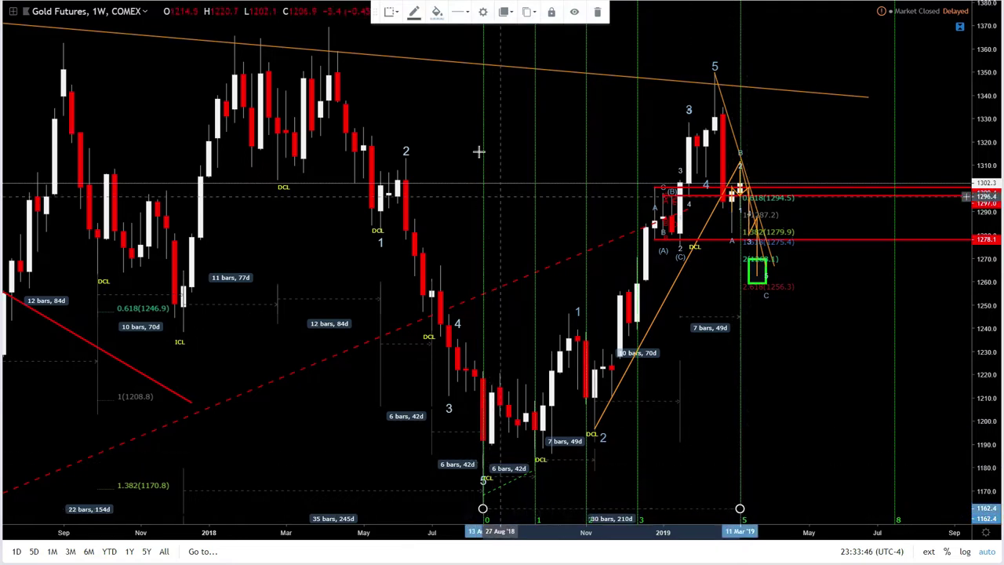
left_click(542, 230)
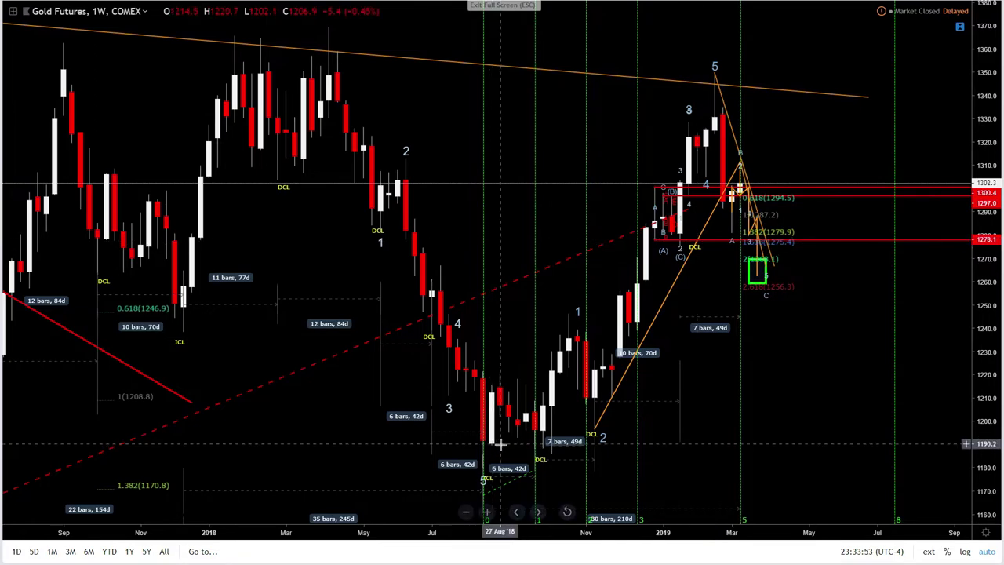
scroll(408, 455, "up", 3)
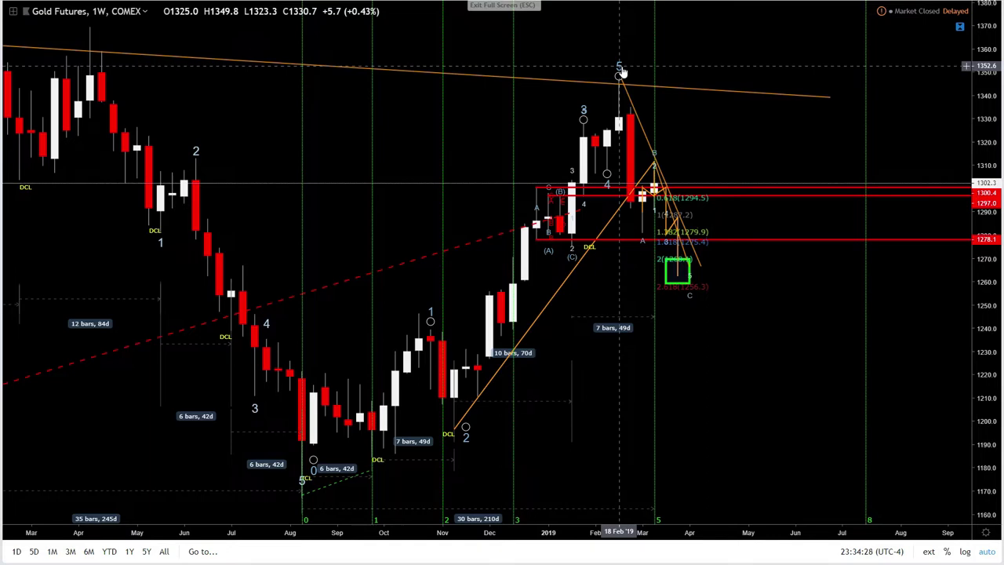
scroll(672, 99, "down", 3)
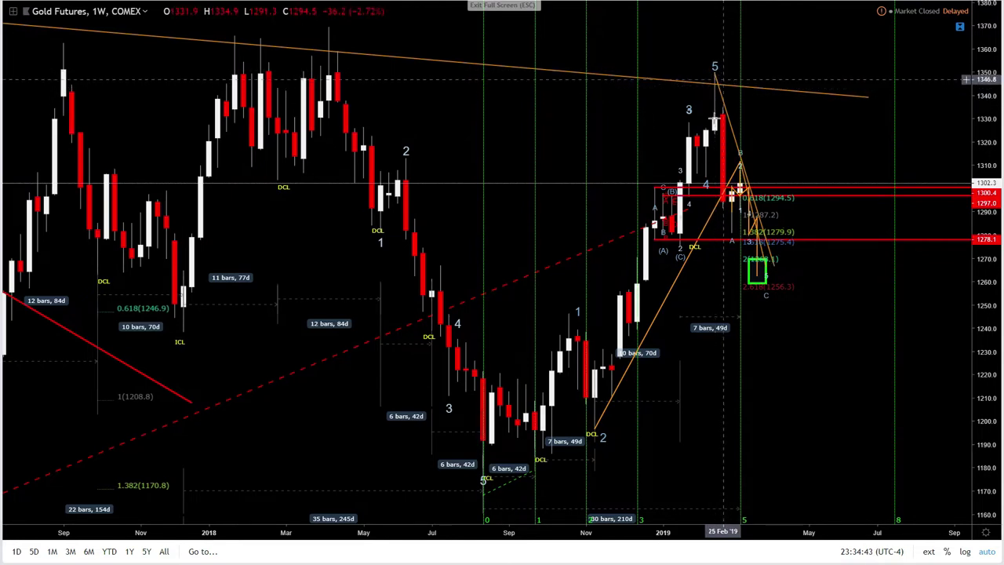
scroll(718, 90, "up", 3)
scroll(587, 45, "up", 2)
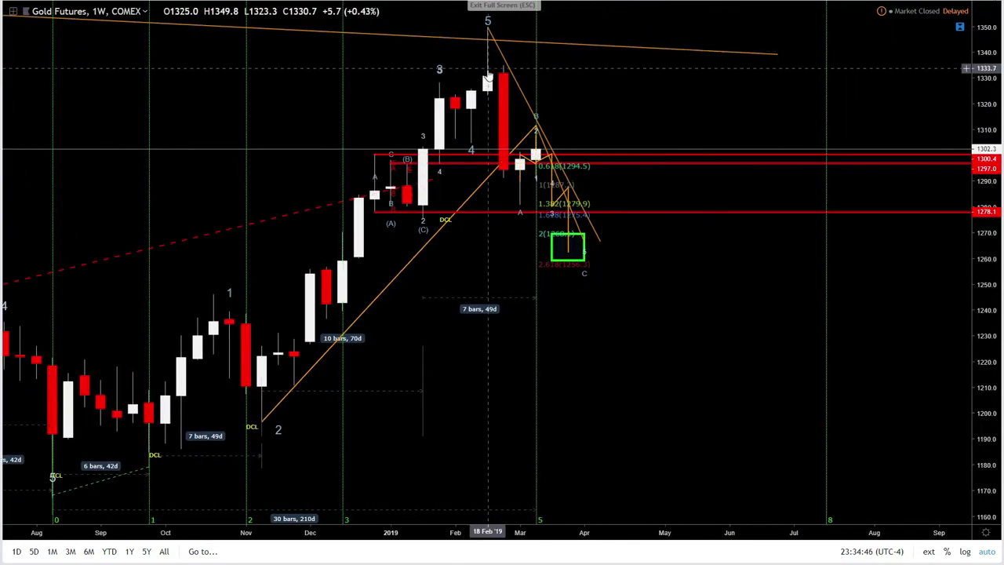
scroll(597, 45, "down", 2)
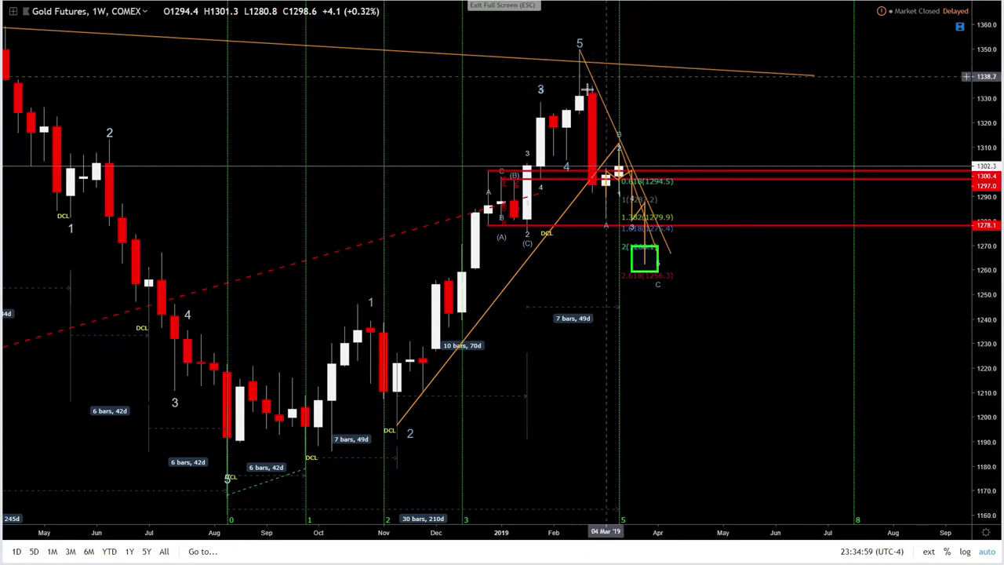
left_click(605, 194)
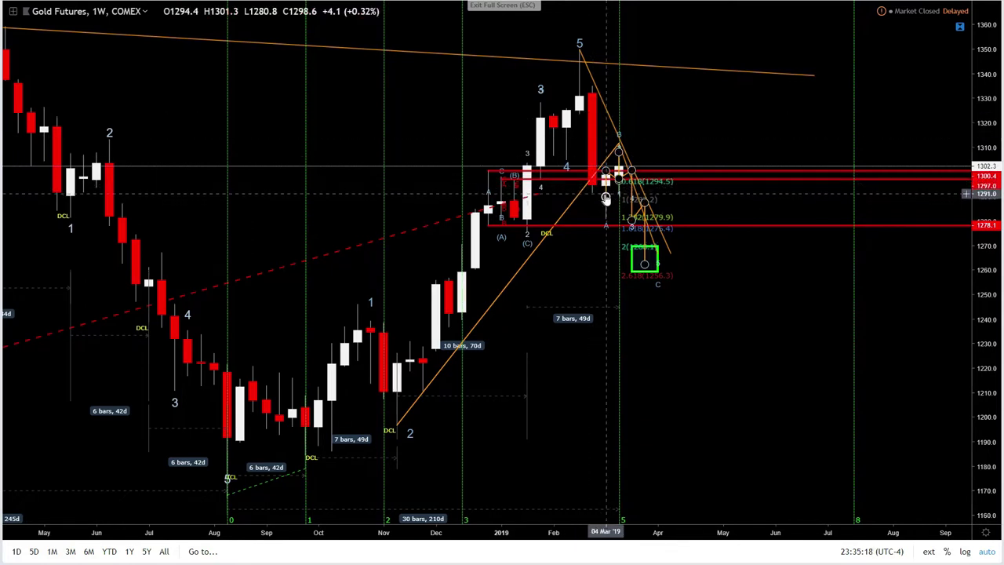
scroll(609, 198, "down", 2)
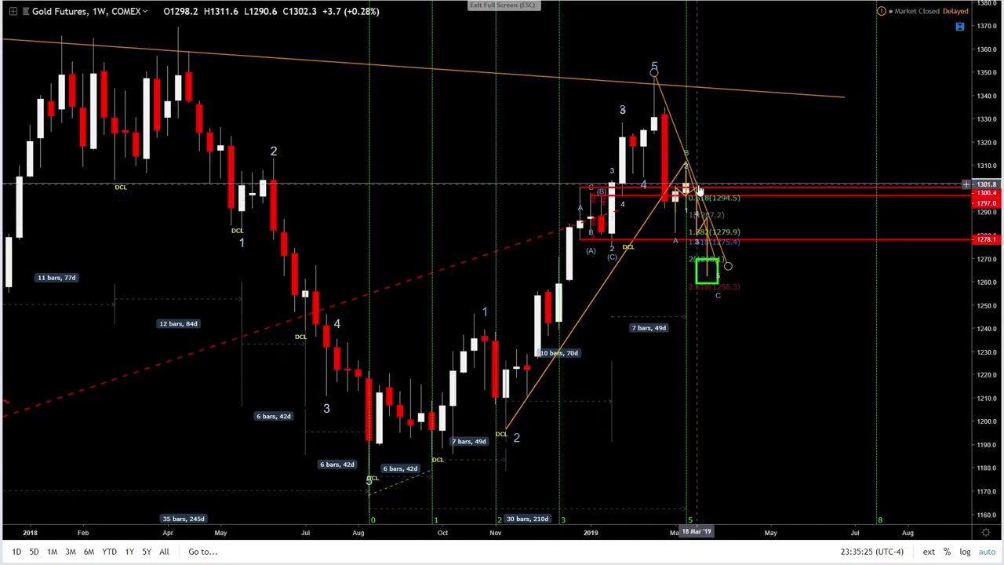
scroll(694, 200, "up", 3)
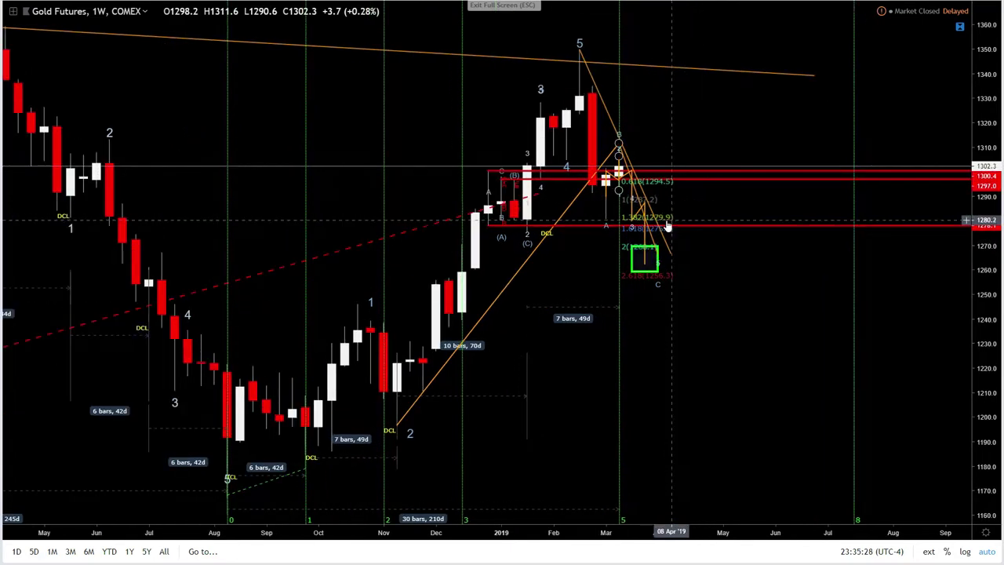
scroll(668, 226, "up", 2)
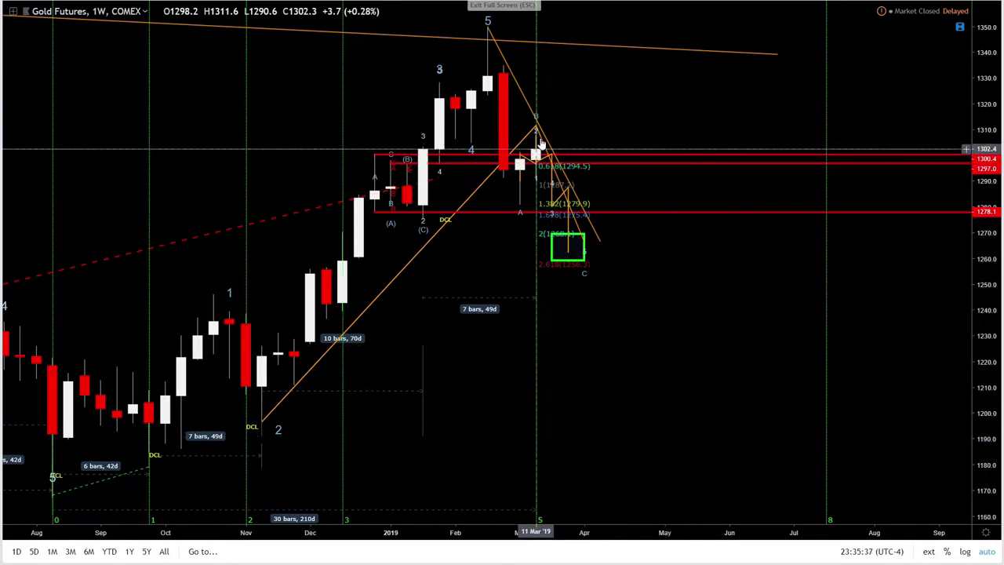
left_click_drag(713, 89, 753, 83)
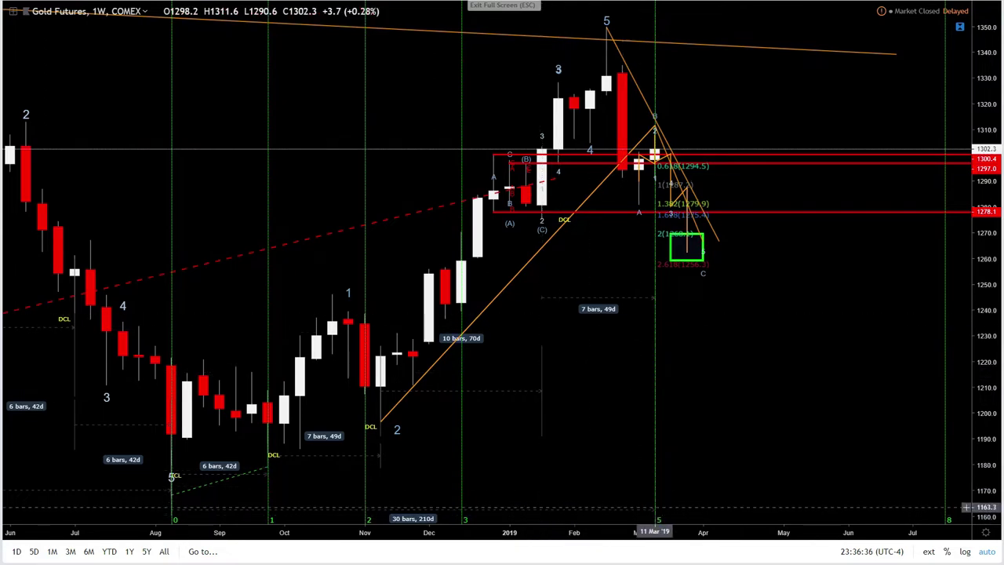
Zoom the weekly chart to May 2018–Jul 2019, inspecting the 35 bars, 245d measurement
scroll(339, 463, "down", 3)
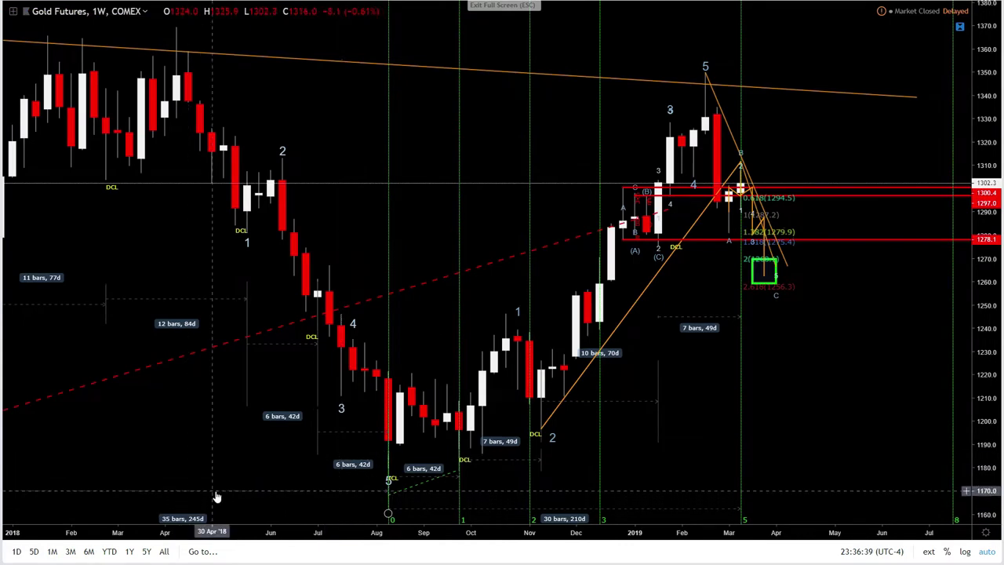
scroll(218, 496, "down", 1)
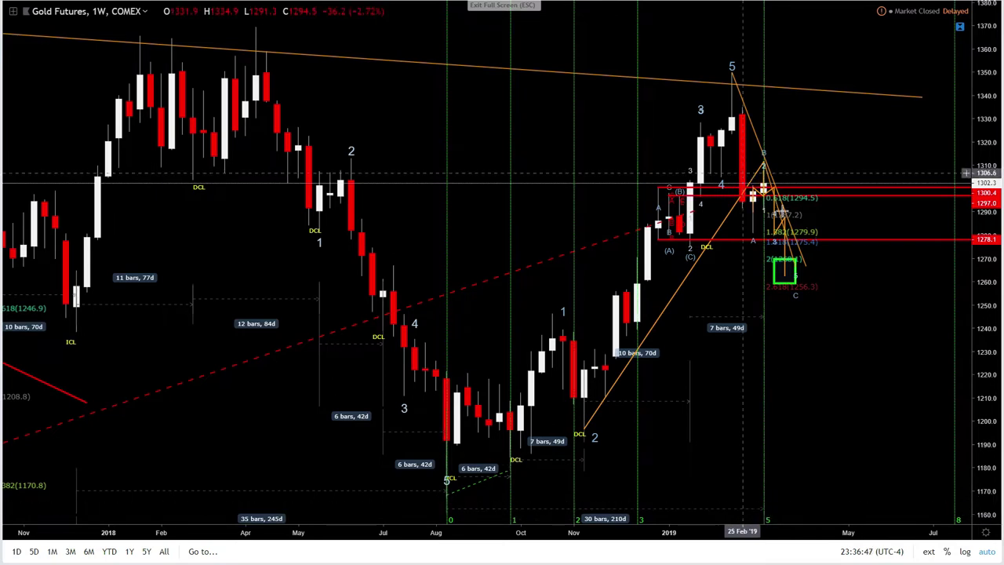
left_click(764, 208)
left_click(277, 519)
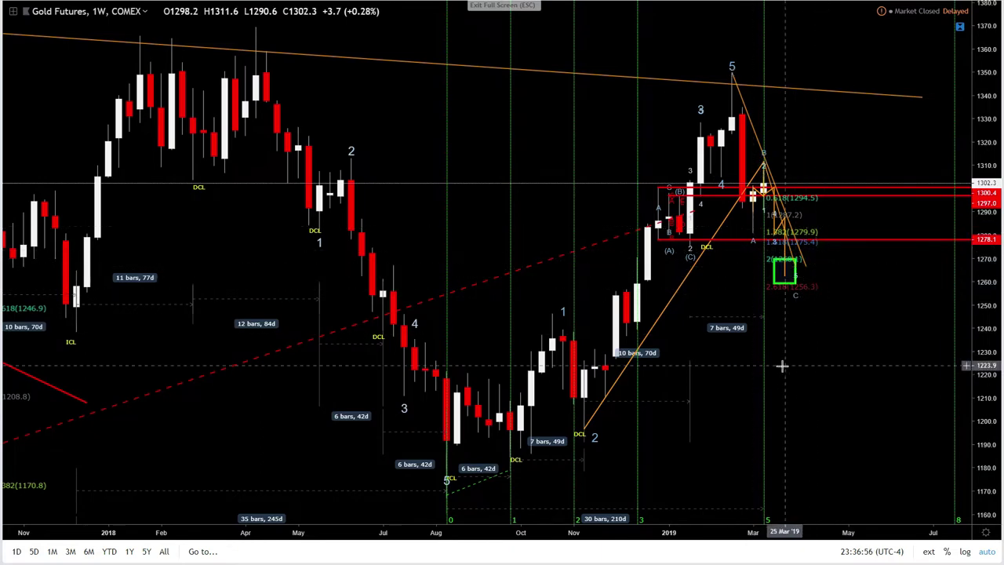
scroll(754, 365, "up", 3)
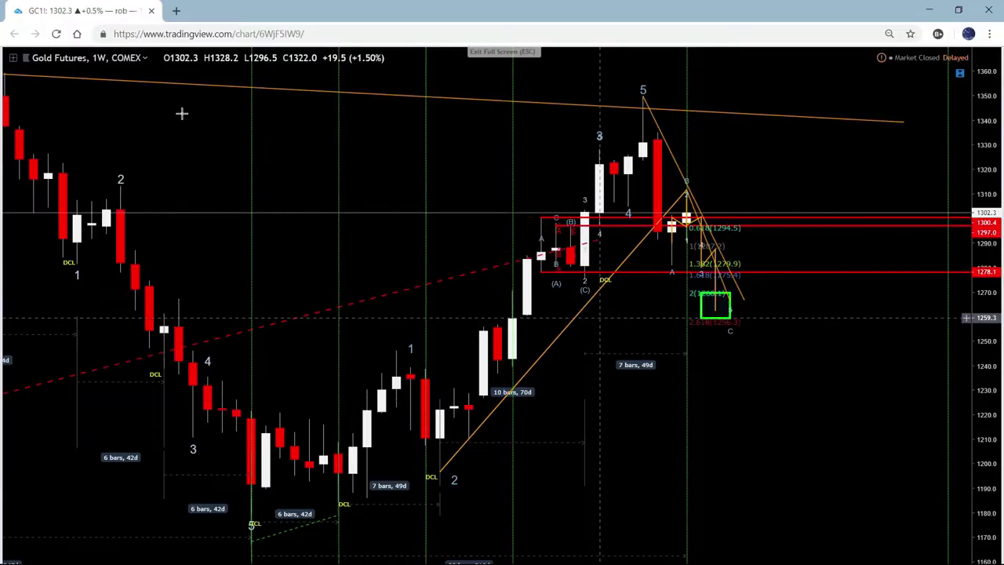
Switch the gold chart to 1D candles in full screen, panned to the most recent dates
key("Escape")
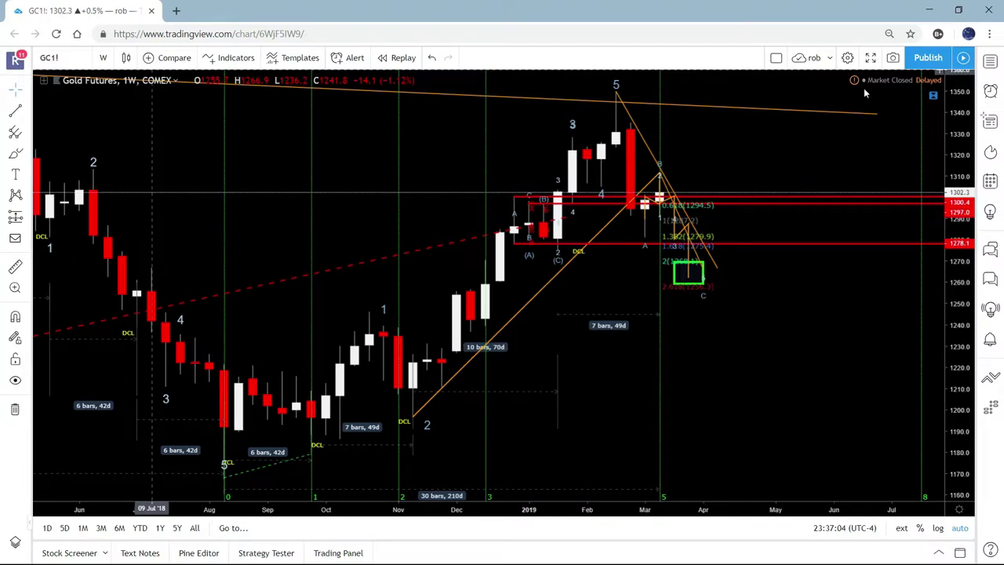
left_click(102, 58)
left_click(134, 287)
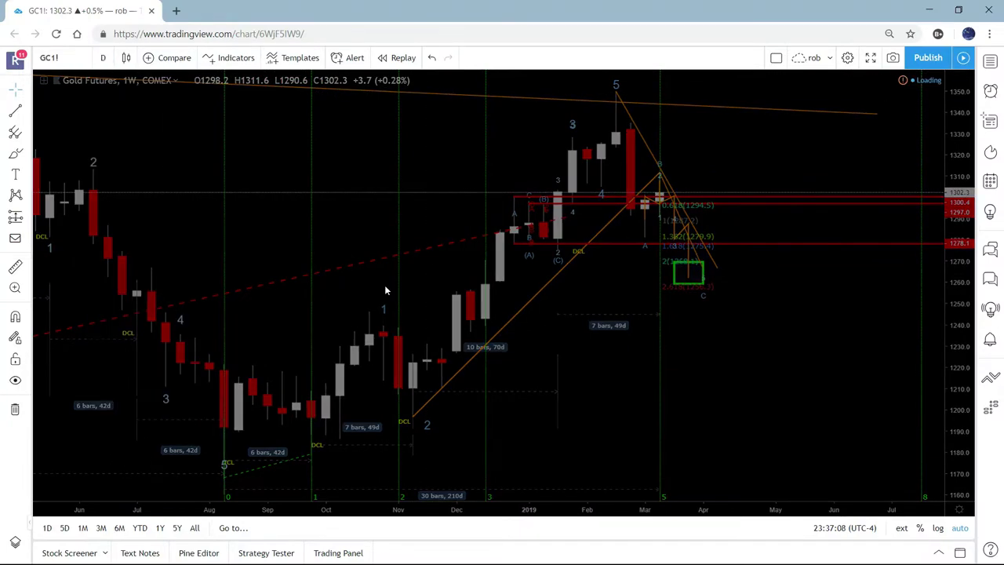
scroll(411, 307, "down", 10)
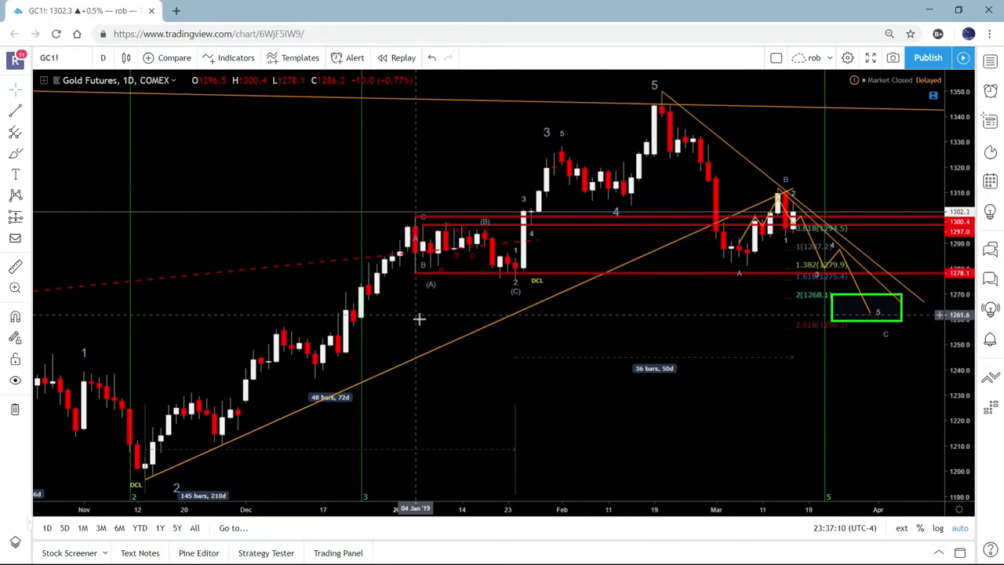
left_click(871, 57)
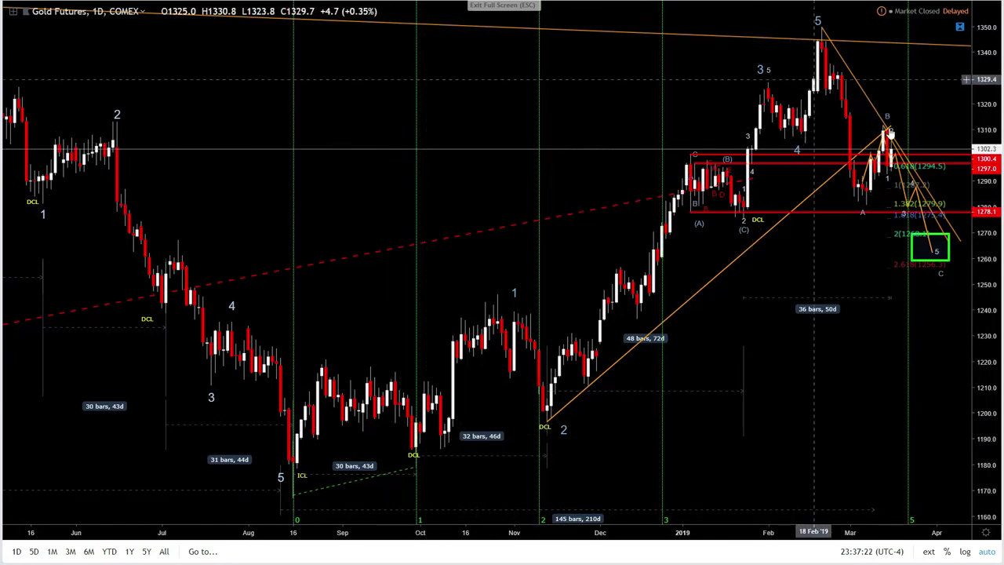
scroll(818, 264, "up", 2)
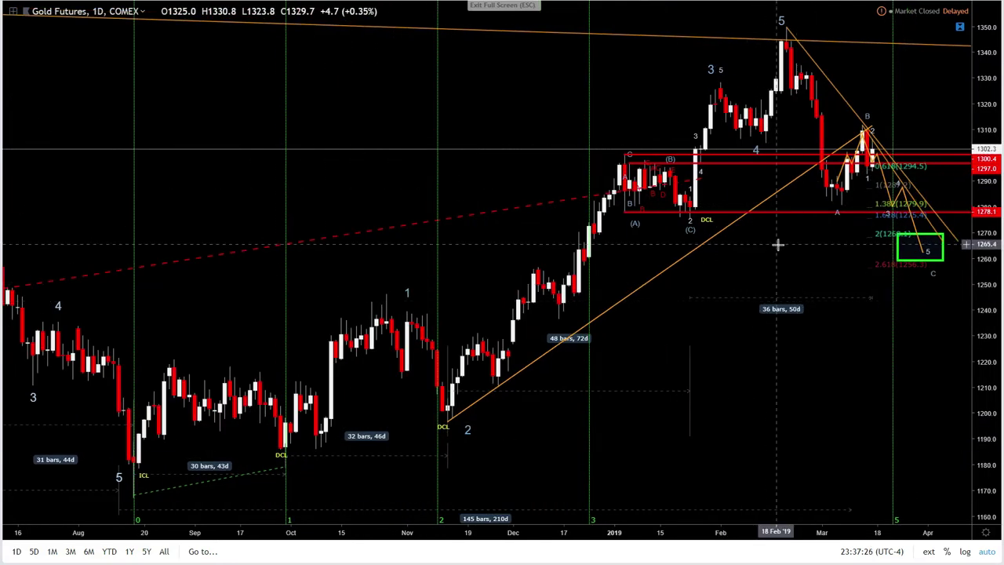
left_click_drag(554, 98, 410, 99)
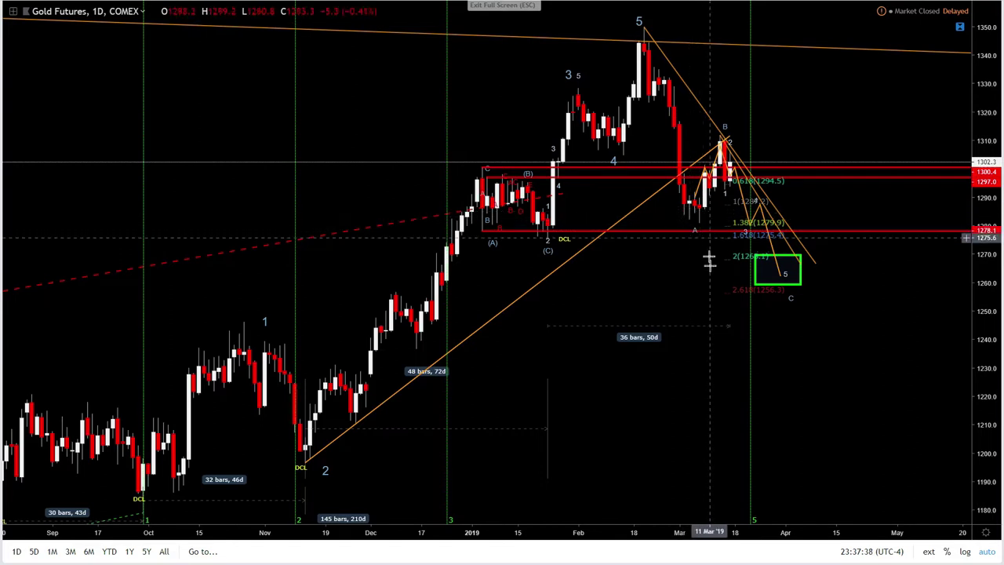
left_click_drag(729, 326, 696, 328)
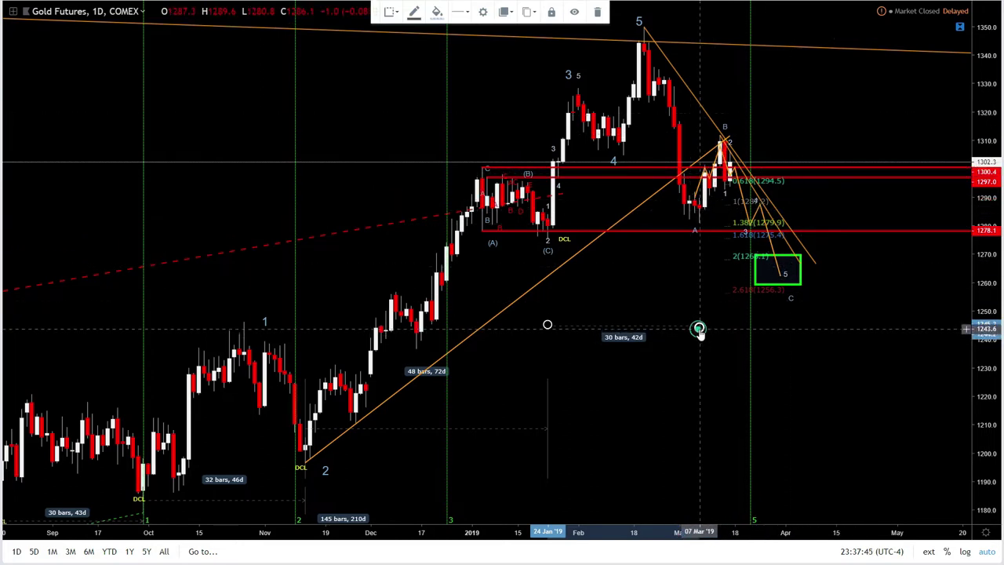
left_click_drag(699, 329, 736, 332)
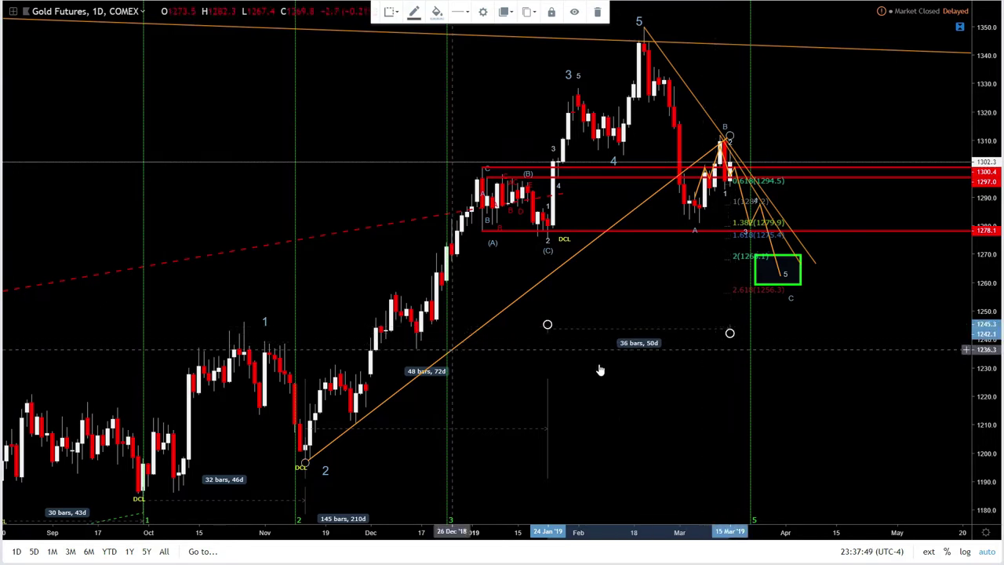
left_click(593, 271)
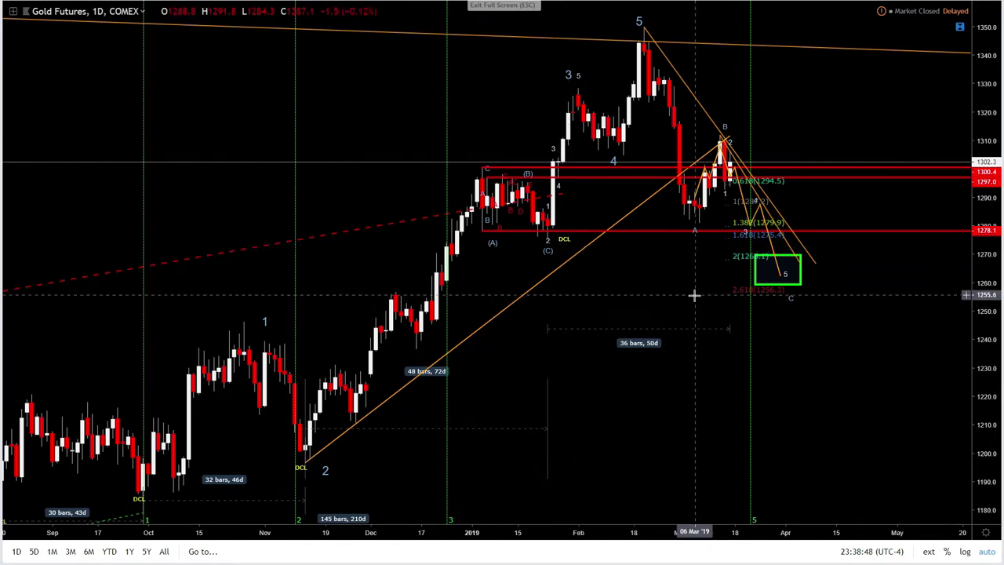
scroll(715, 294, "down", 4)
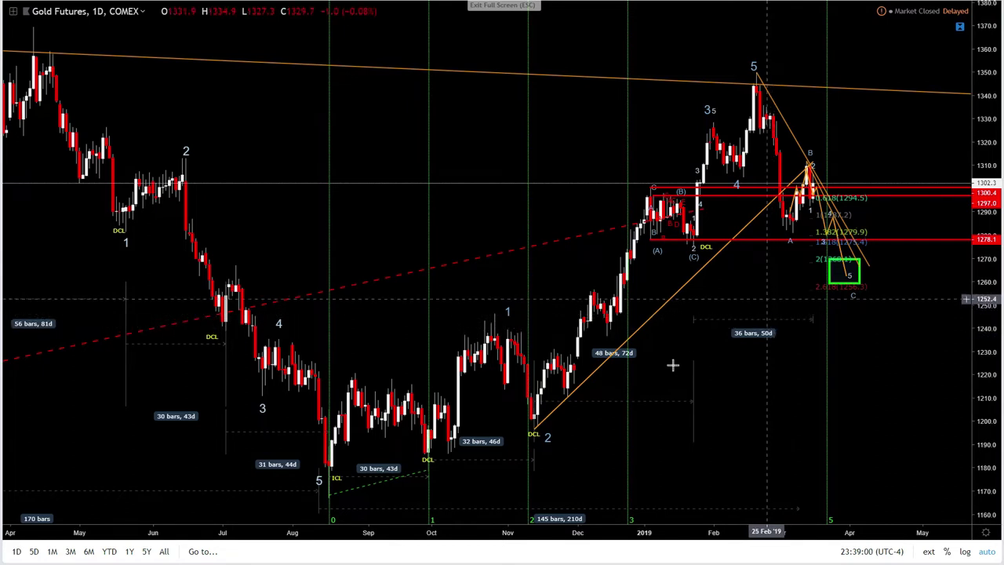
mouse_move(753, 67)
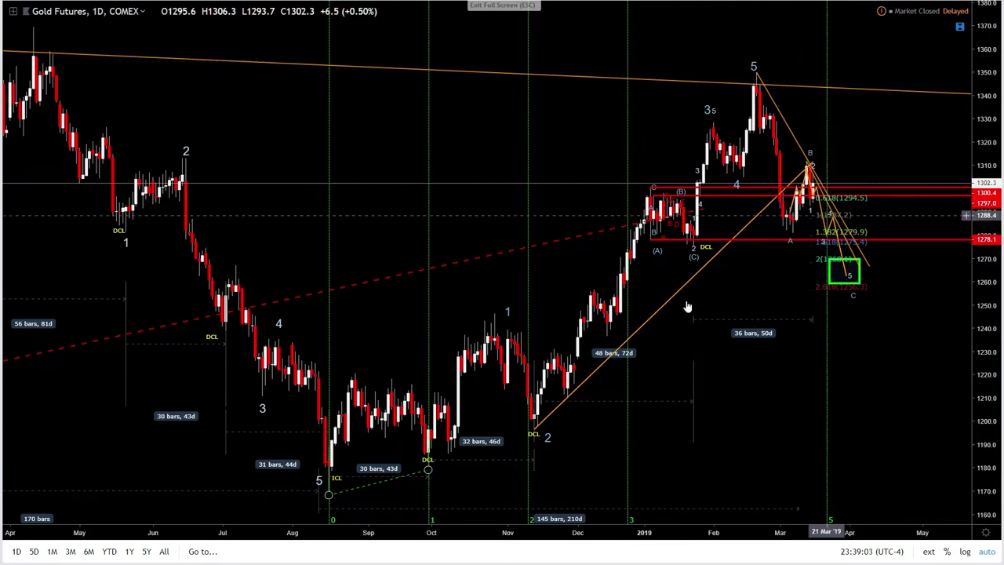
left_click(840, 291)
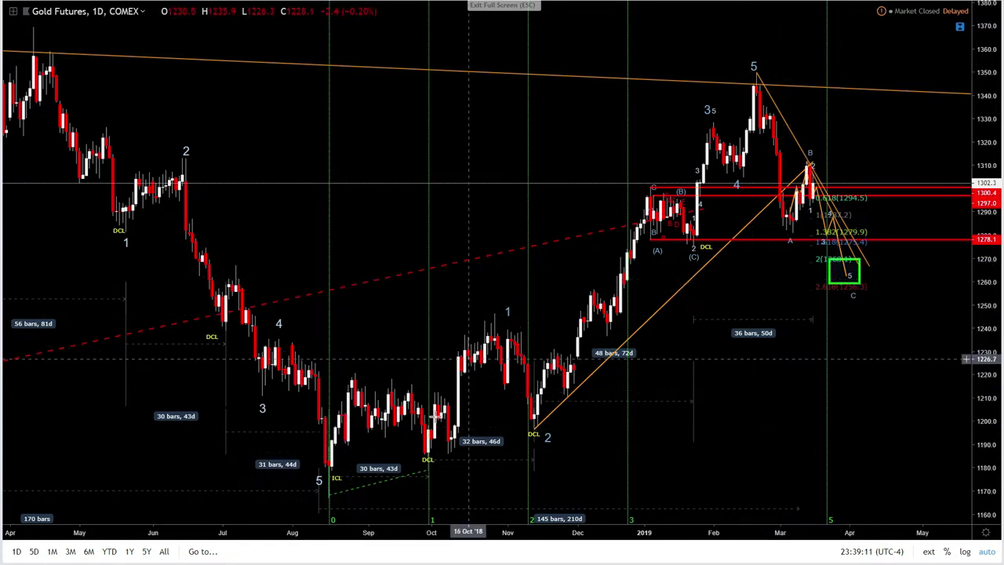
scroll(565, 323, "up", 5)
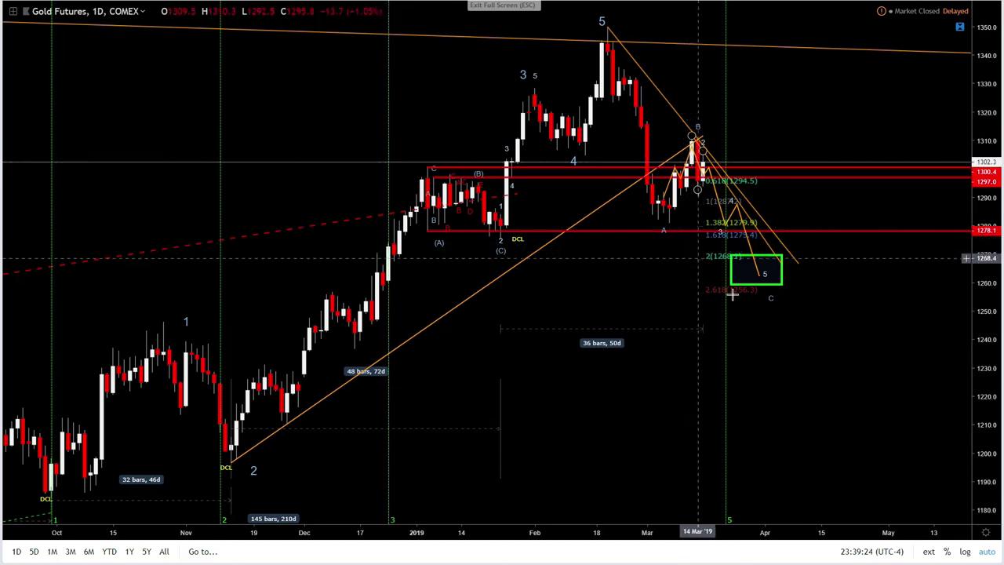
scroll(439, 444, "up", 2)
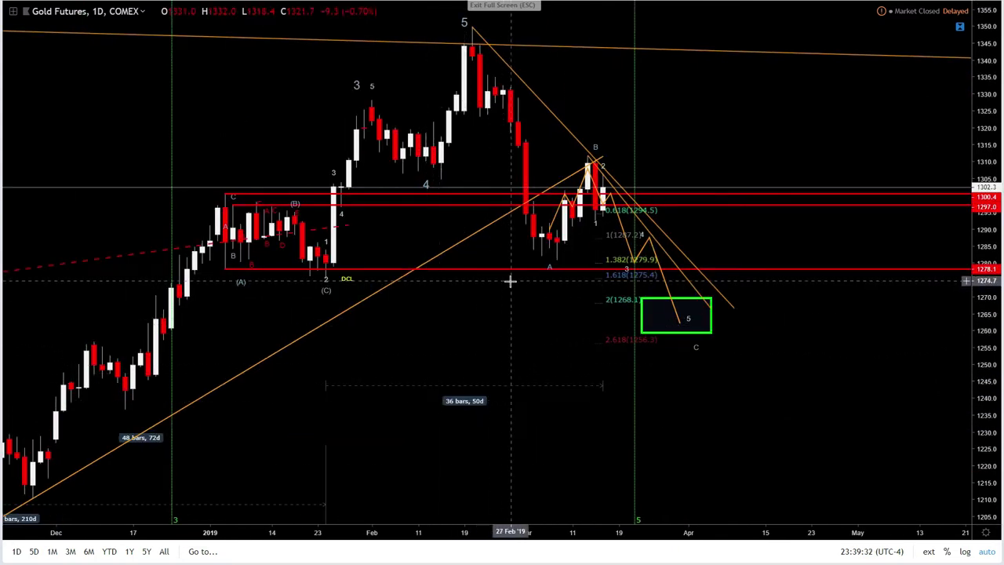
scroll(432, 291, "down", 4)
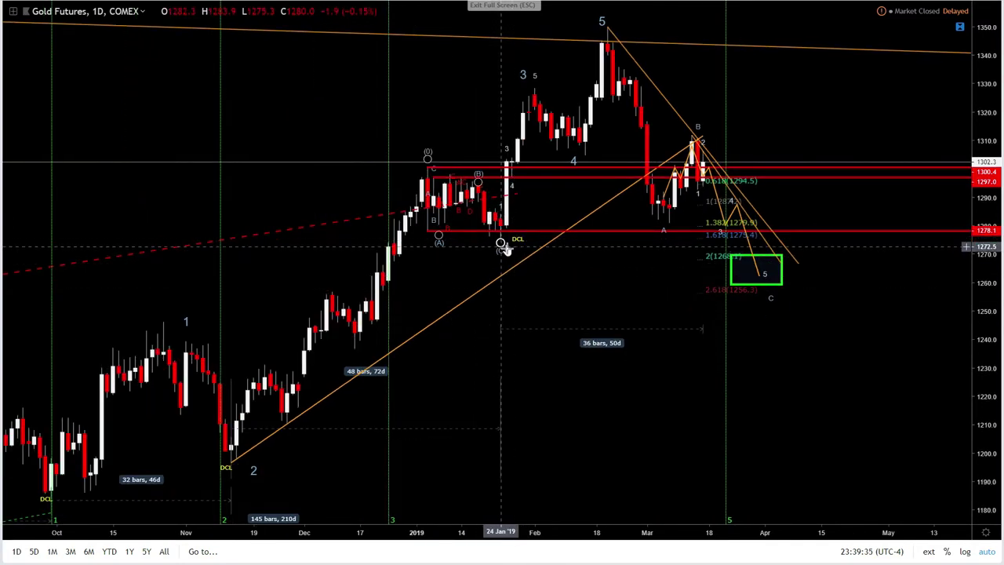
scroll(447, 350, "down", 2)
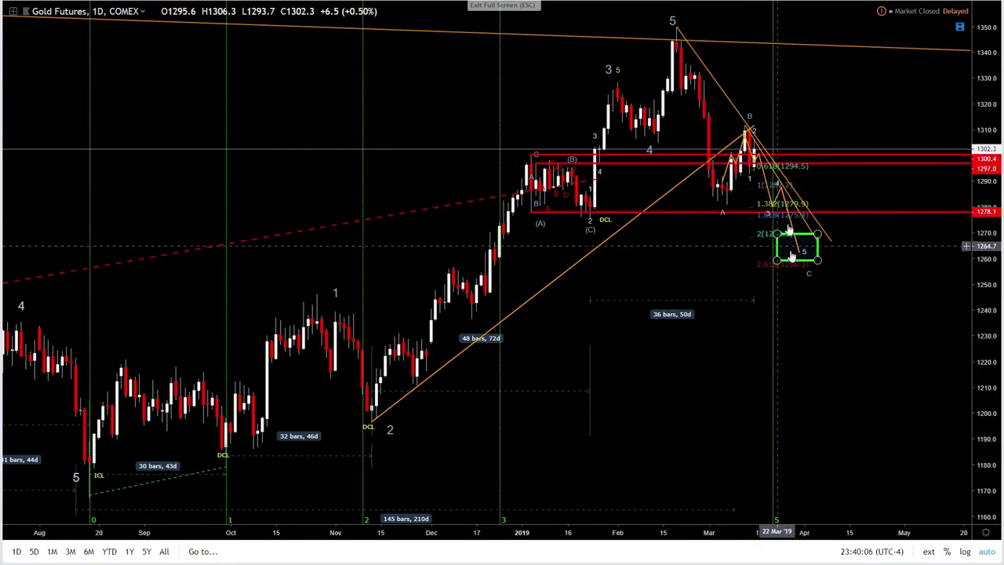
scroll(668, 347, "up", 2)
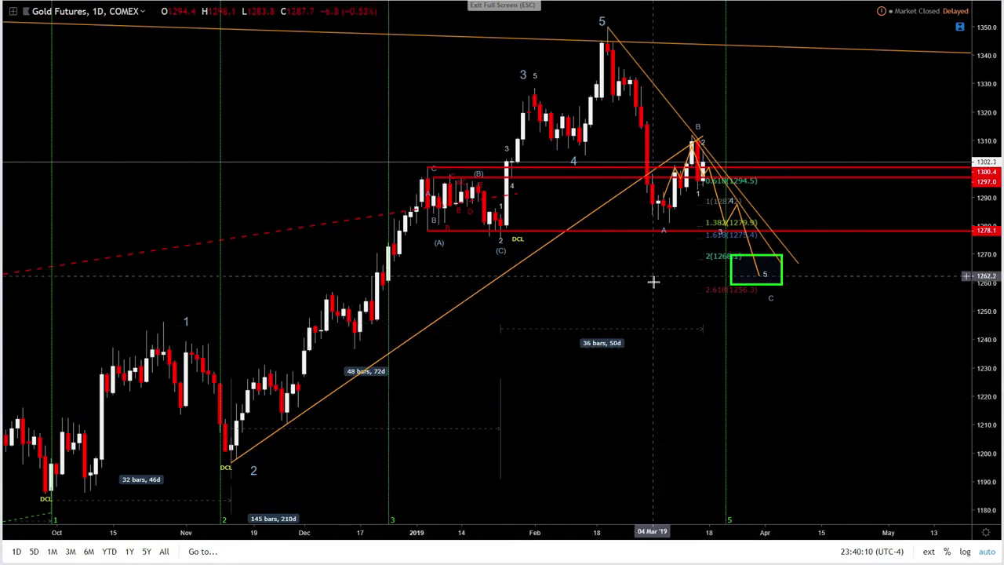
key("Escape")
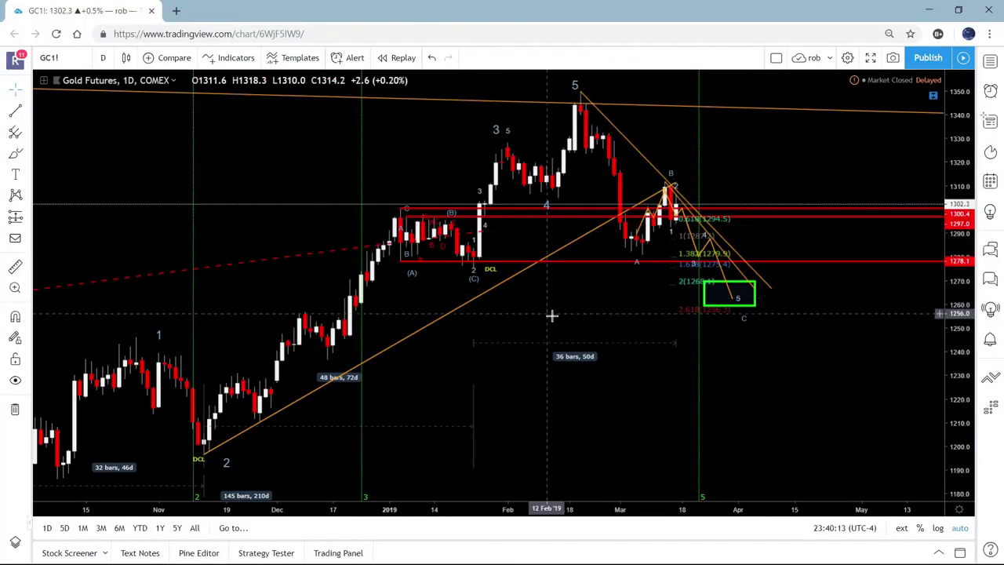
scroll(545, 328, "down", 1)
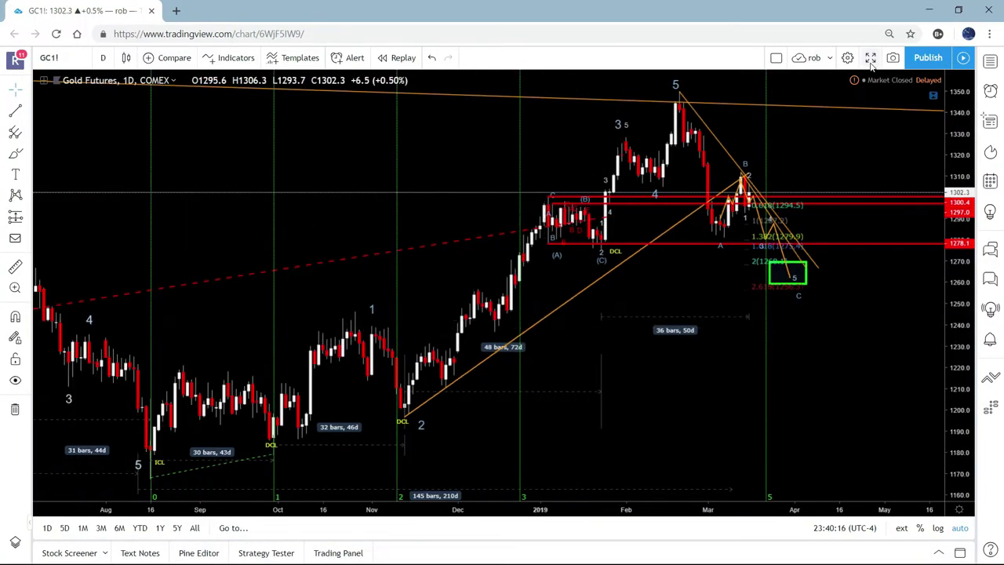
key("shift+f")
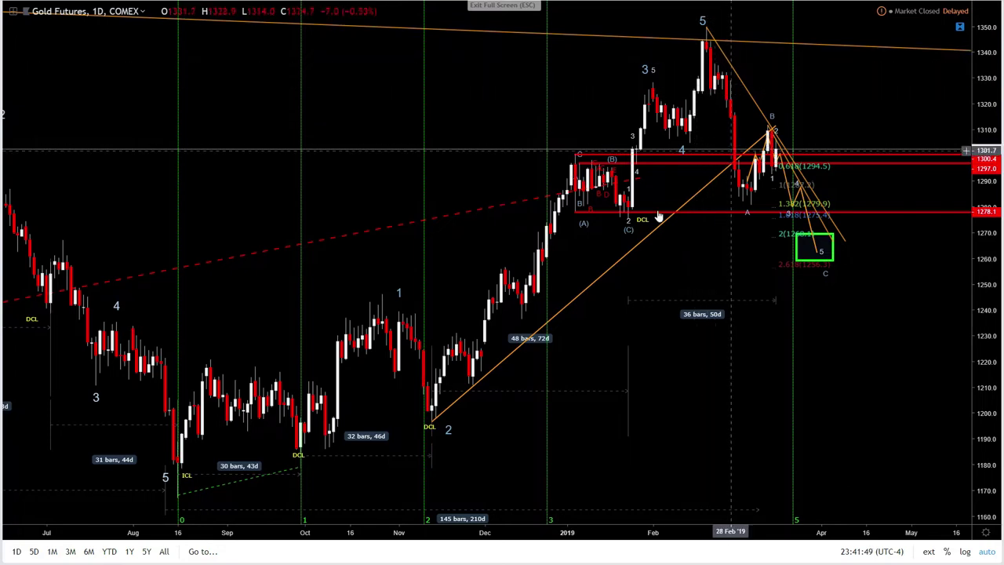
scroll(505, 277, "up", 3)
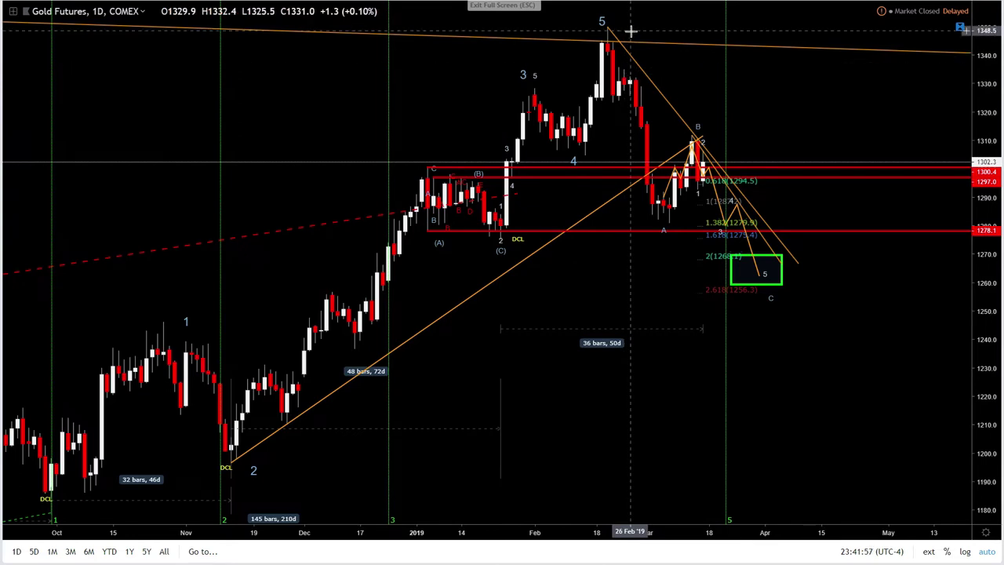
scroll(612, 30, "up", 1)
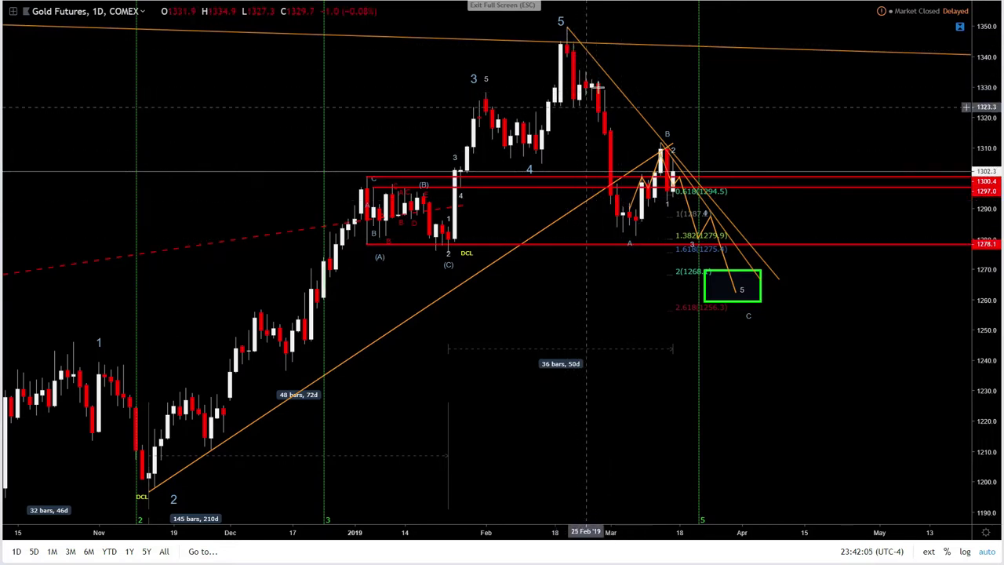
scroll(597, 206, "down", 2)
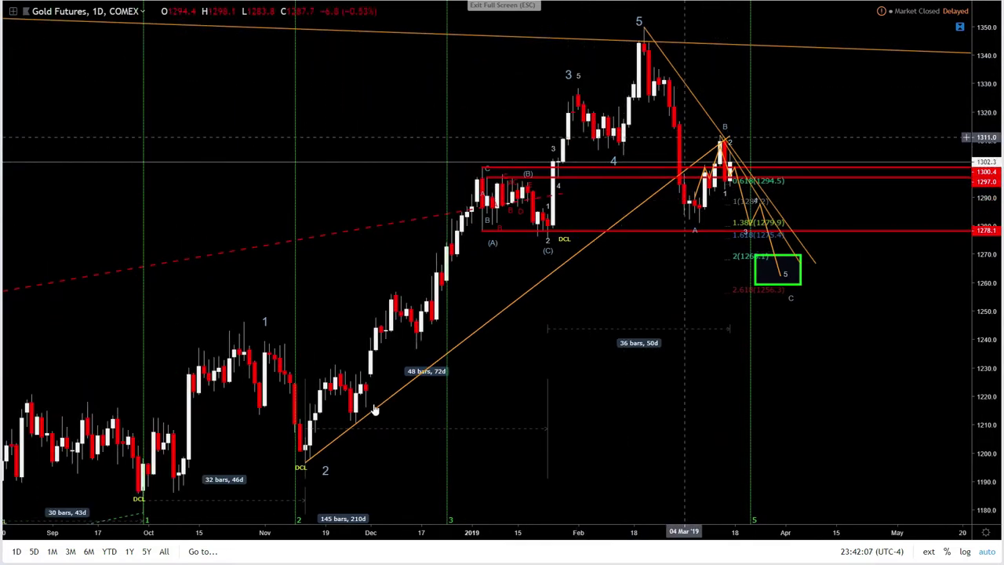
scroll(375, 410, "down", 1)
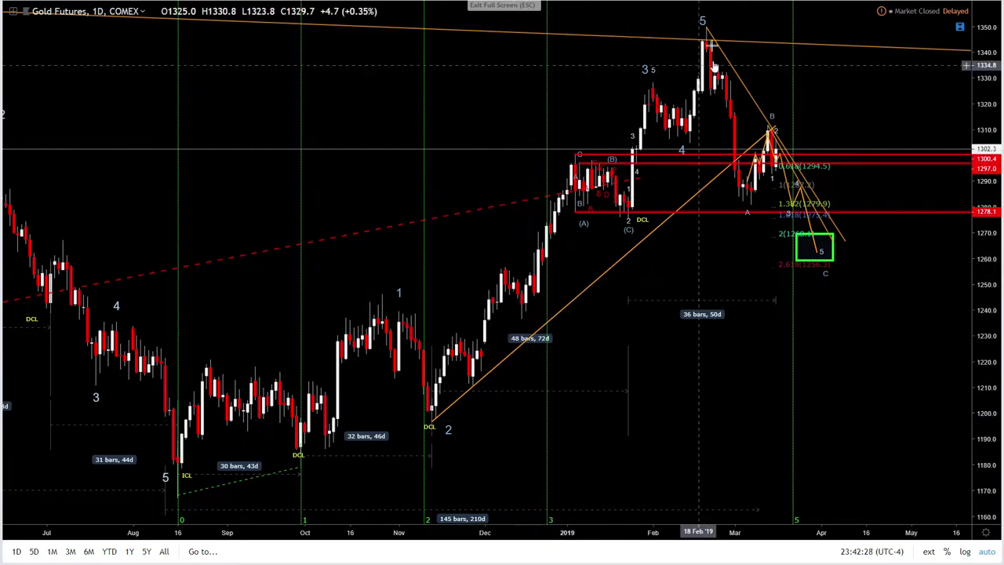
left_click(706, 28)
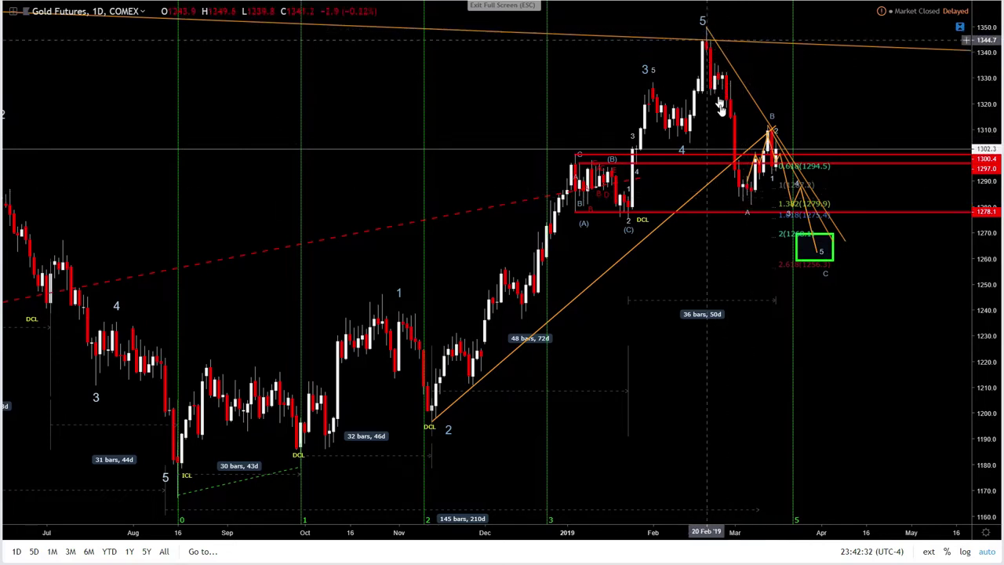
left_click(749, 212)
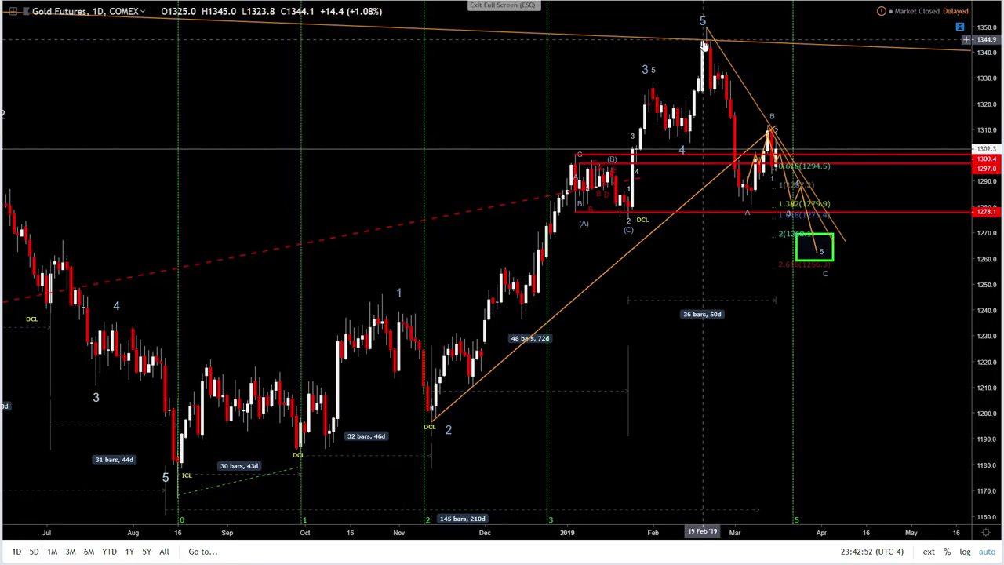
scroll(699, 157, "up", 2)
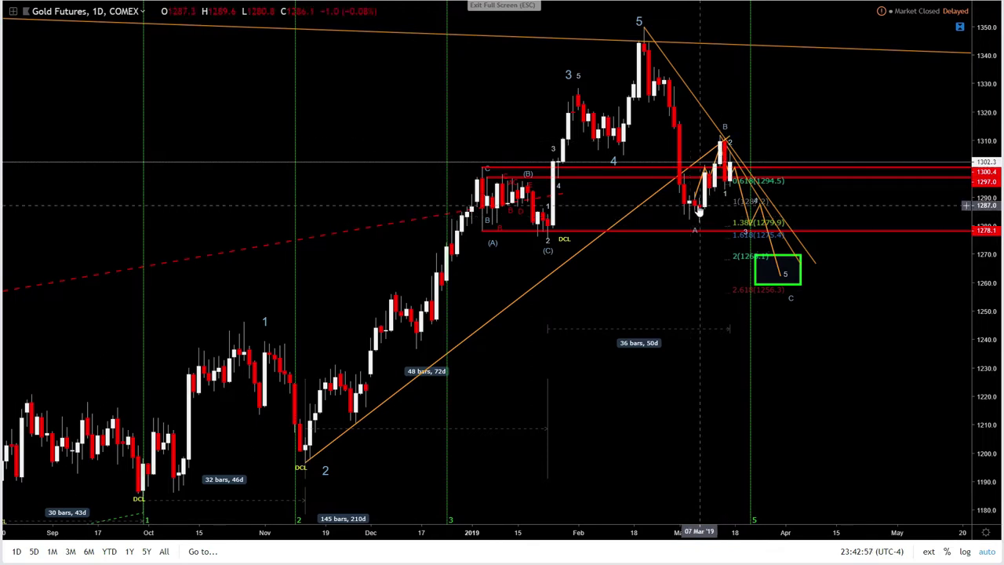
scroll(585, 284, "up", 2)
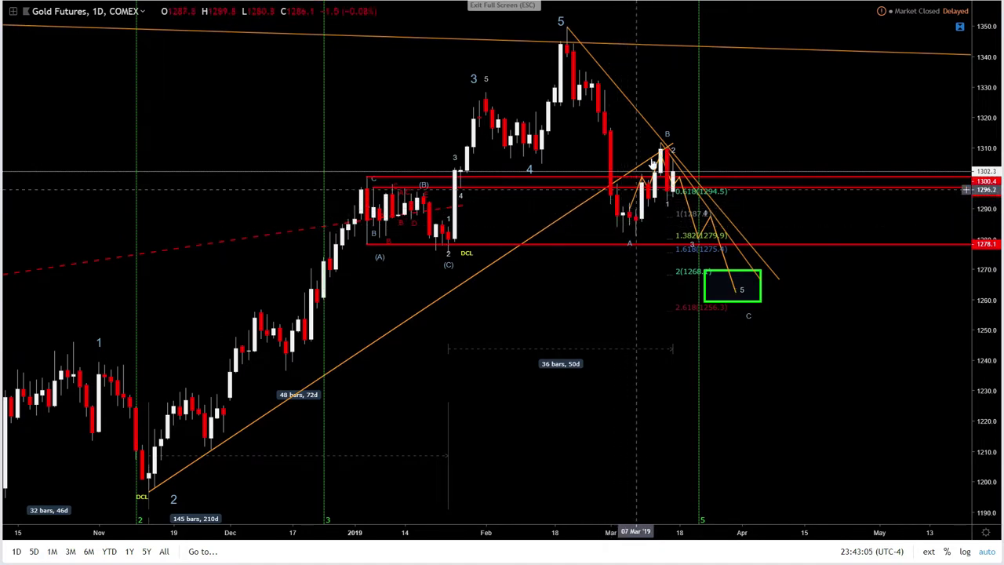
scroll(663, 227, "up", 3)
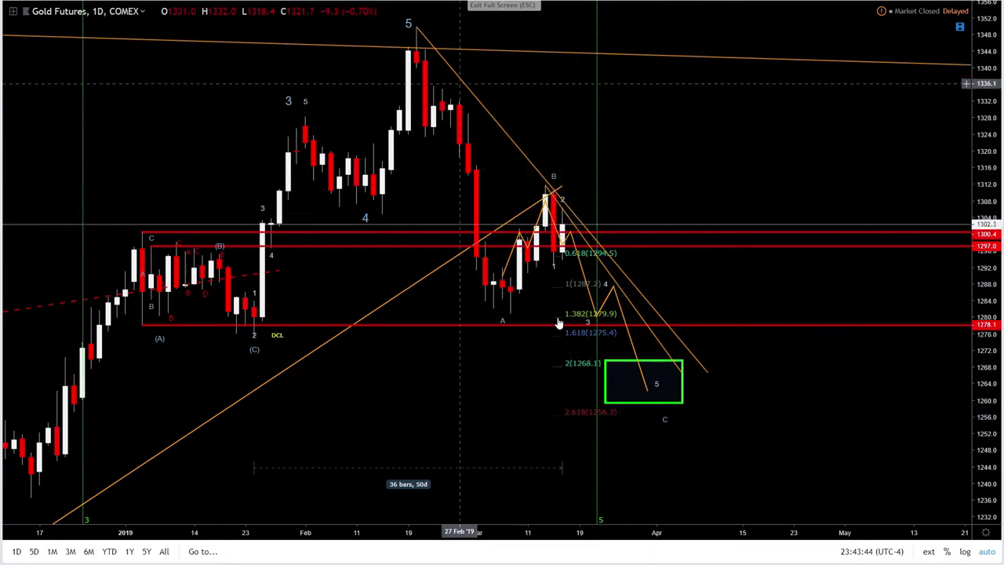
Move the rising orange trendline's right endpoint from 13 Mar to 15 Mar
scroll(561, 220, "up", 3)
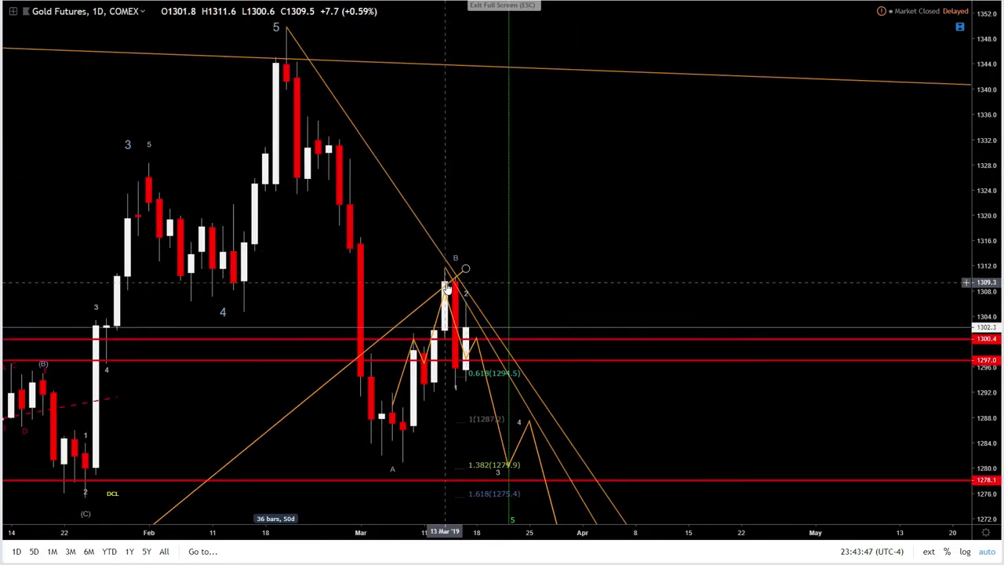
left_click_drag(445, 270, 466, 271)
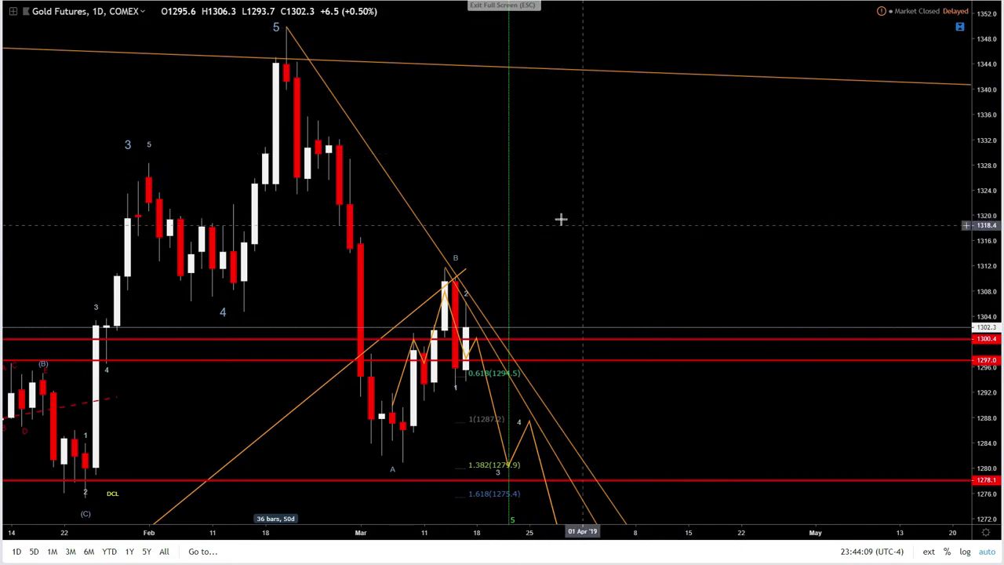
Shift the upper end of the descending trendline from B slightly to the right
scroll(454, 329, "down", 3)
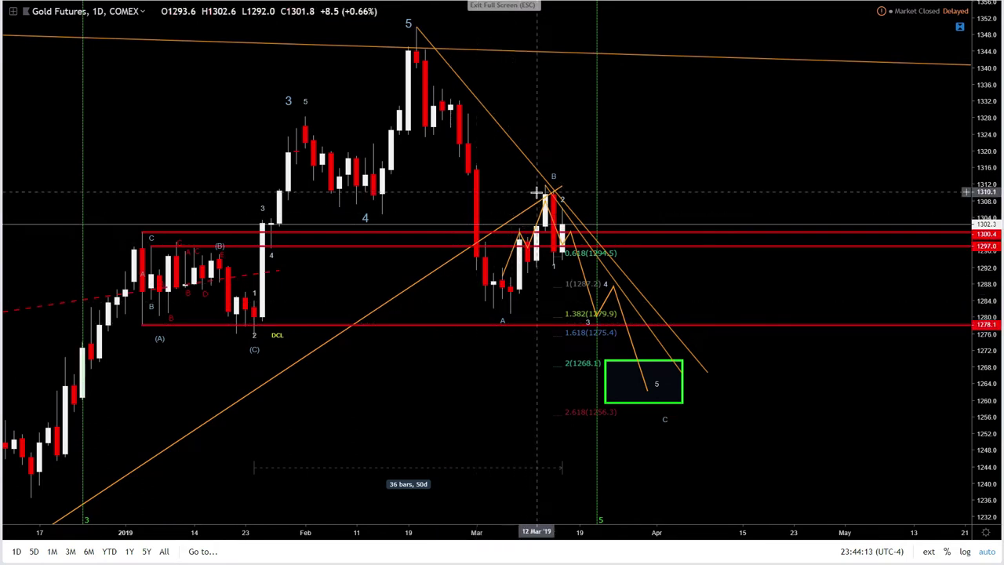
left_click(585, 273)
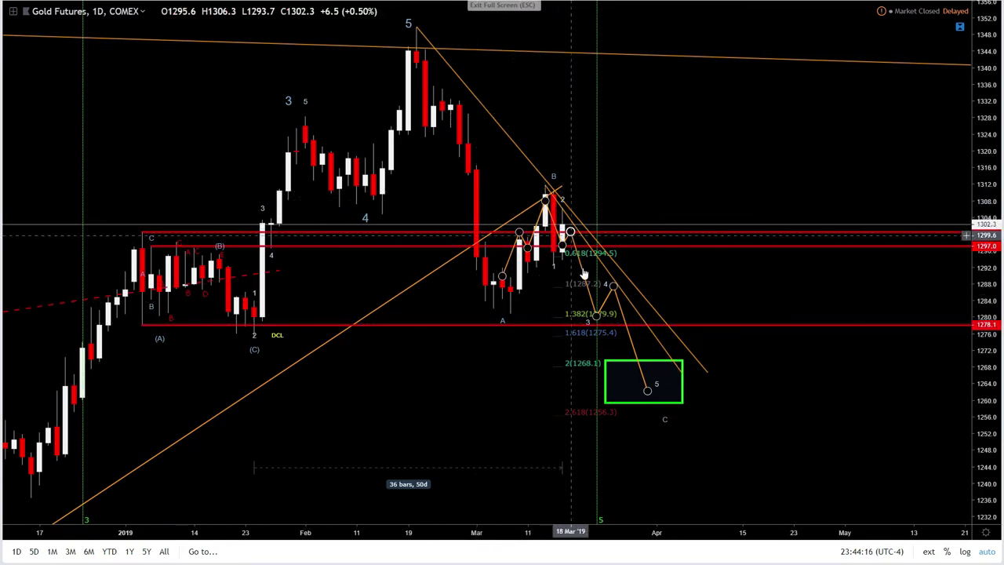
left_click(592, 314)
left_click(613, 289)
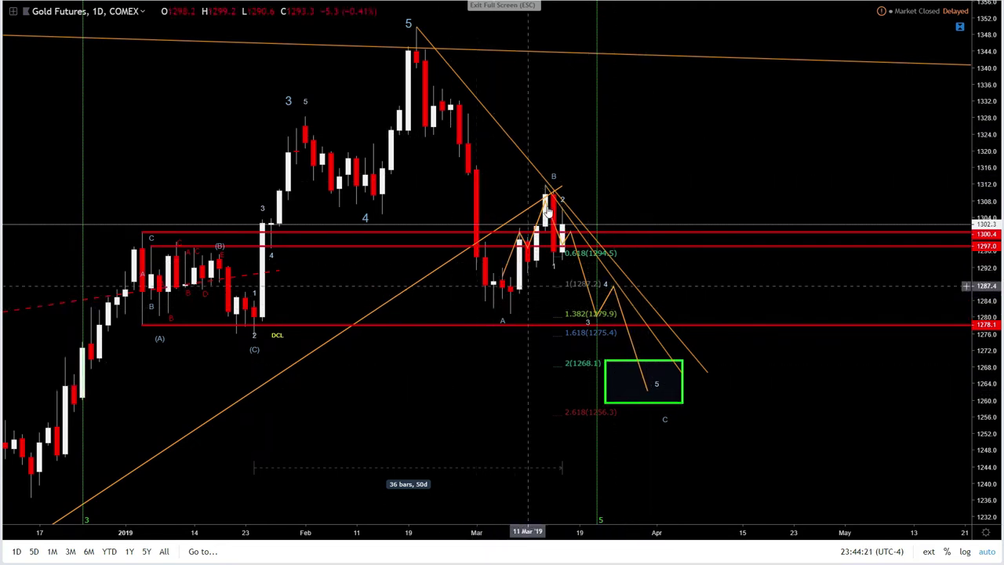
left_click(556, 235)
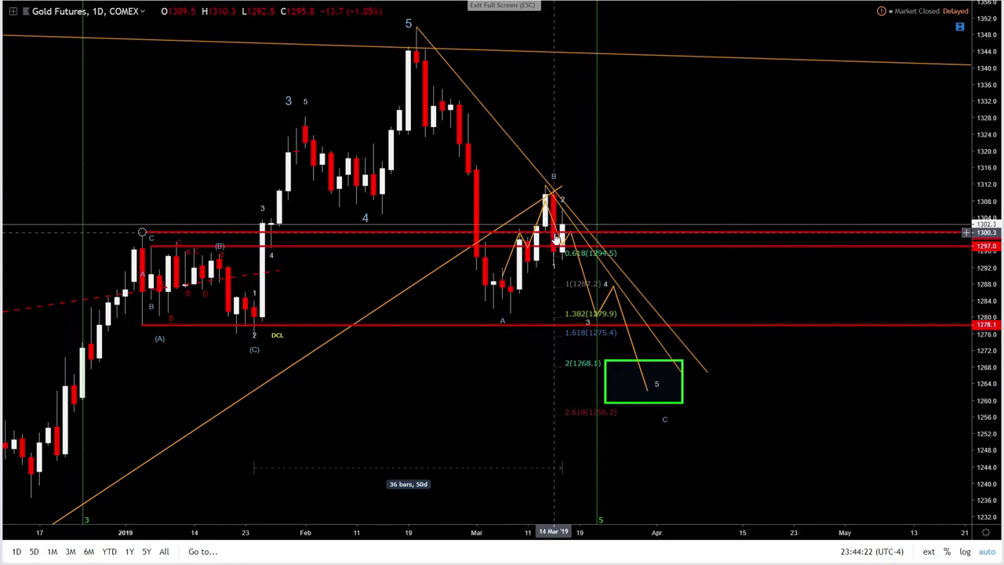
left_click(503, 274)
left_click(546, 195)
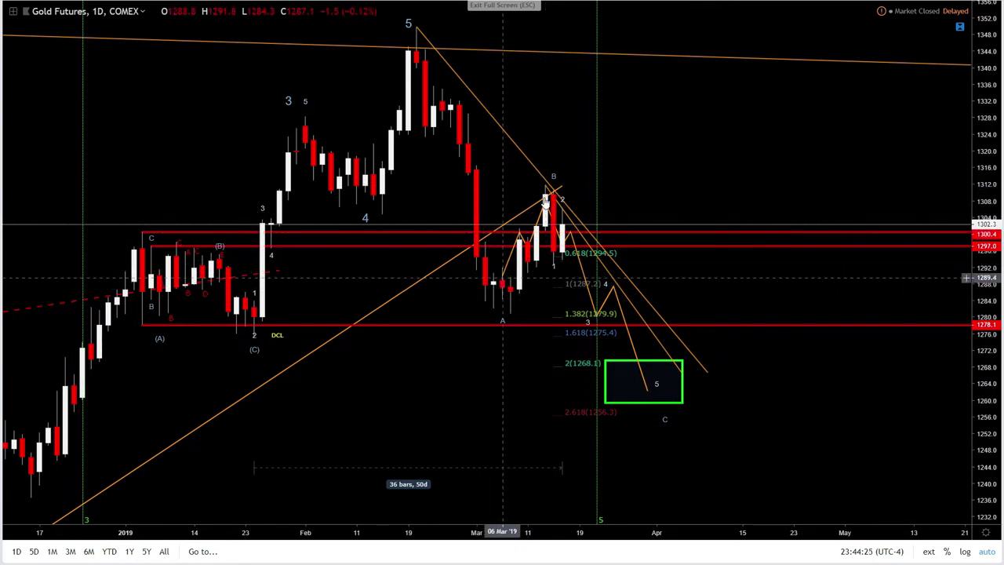
left_click_drag(545, 189, 562, 187)
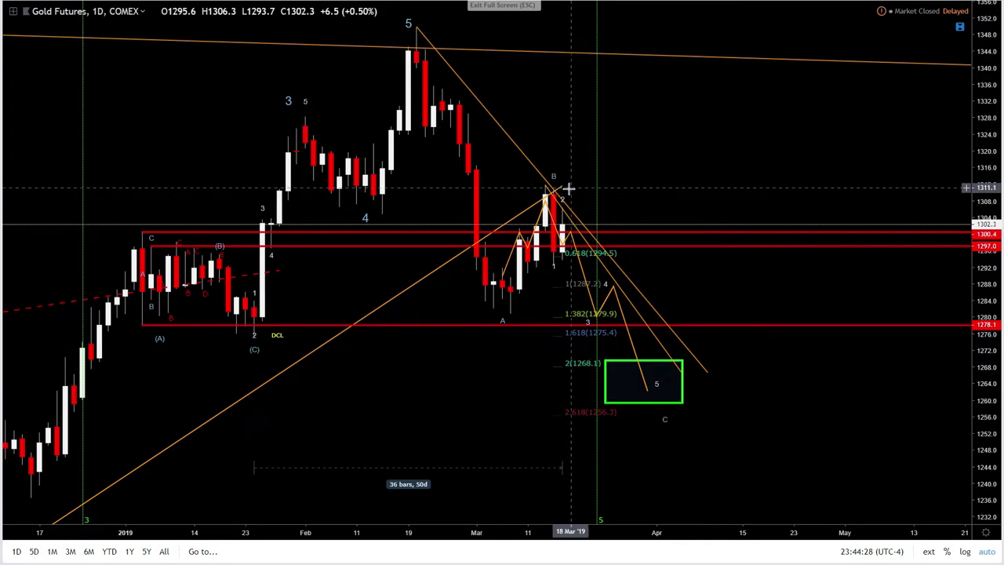
Reposition the projected wave's point 5 inside the green target box
left_click(519, 291)
left_click(259, 340)
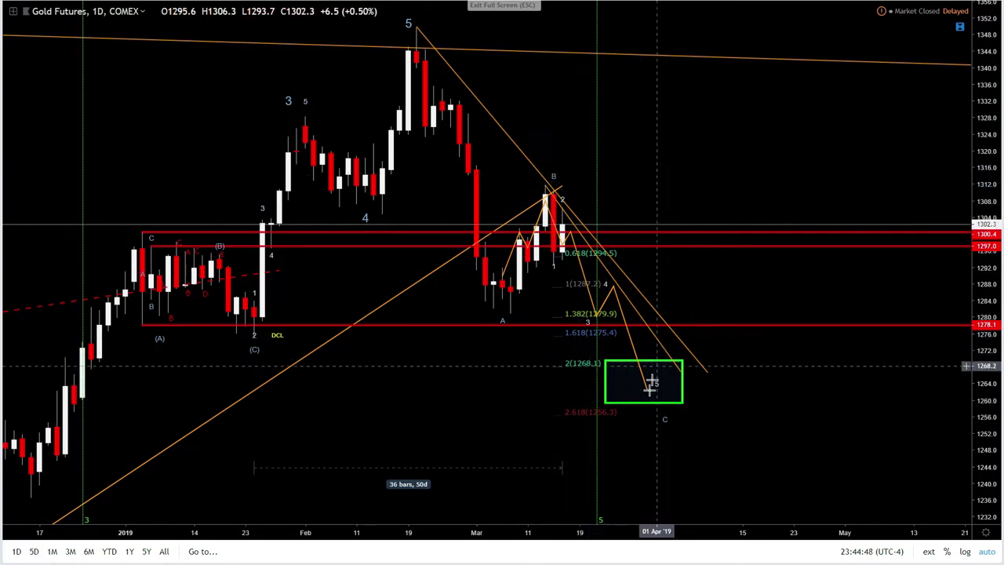
left_click_drag(652, 382, 656, 397)
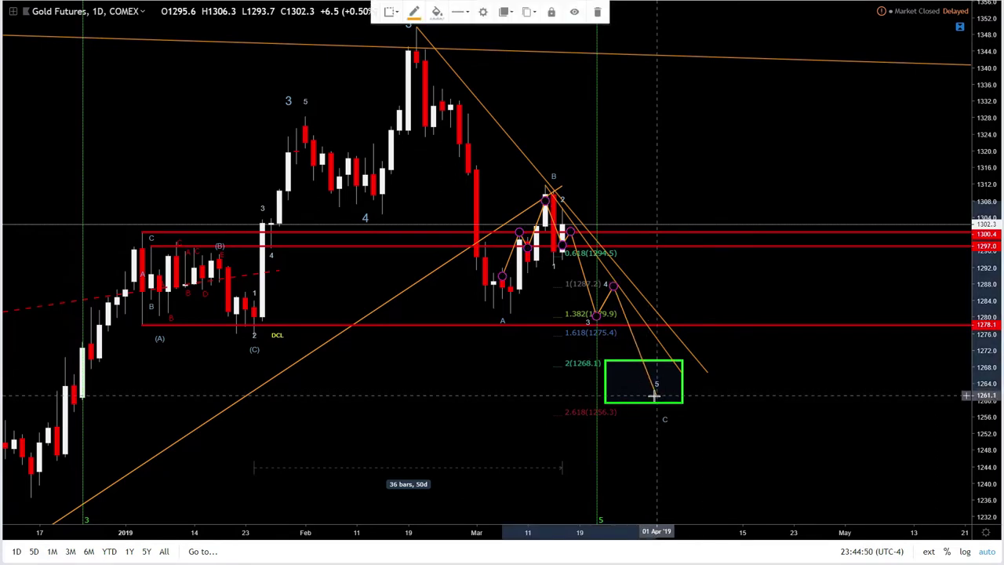
left_click(672, 175)
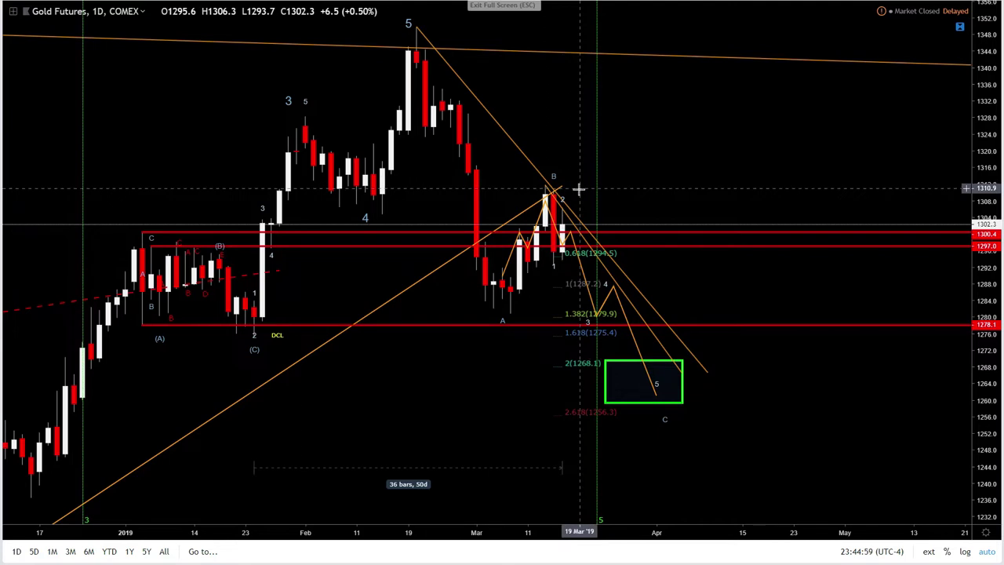
left_click(658, 386)
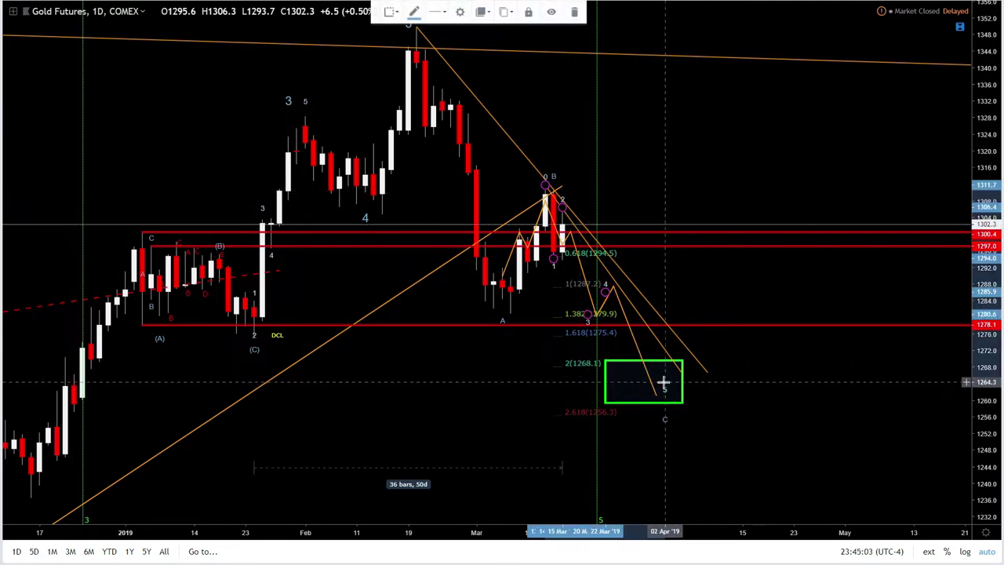
left_click(670, 195)
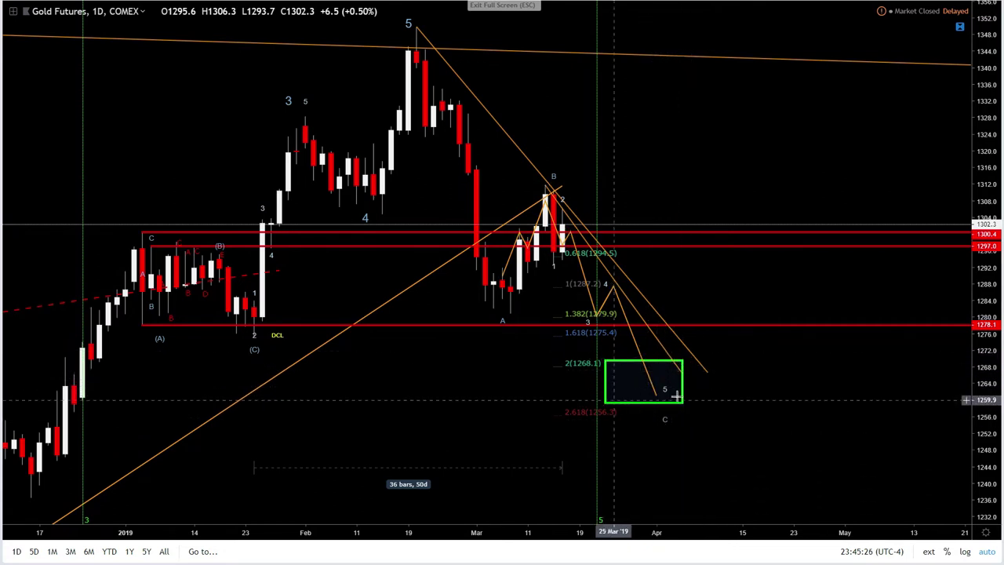
scroll(231, 384, "down", 5)
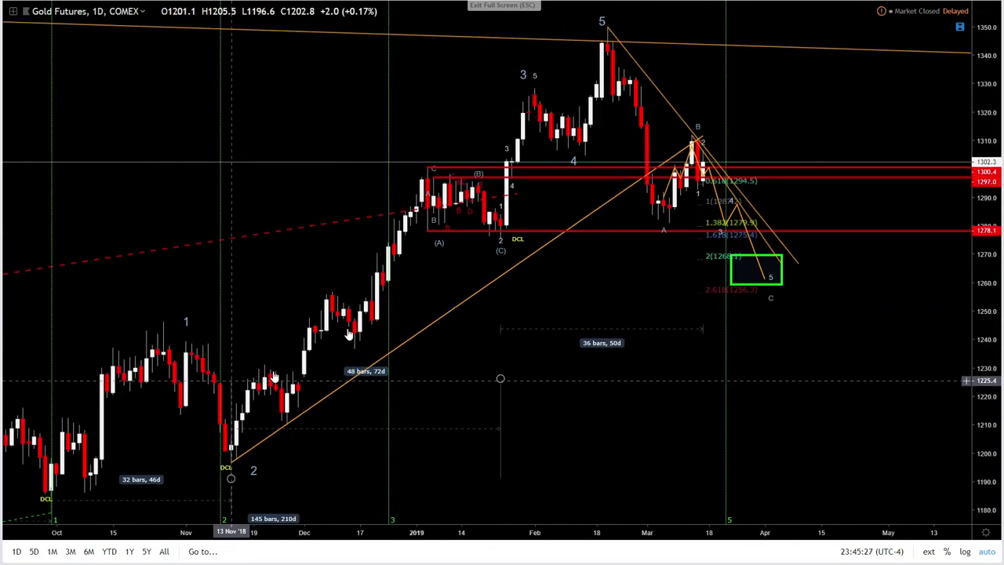
scroll(264, 272, "down", 2)
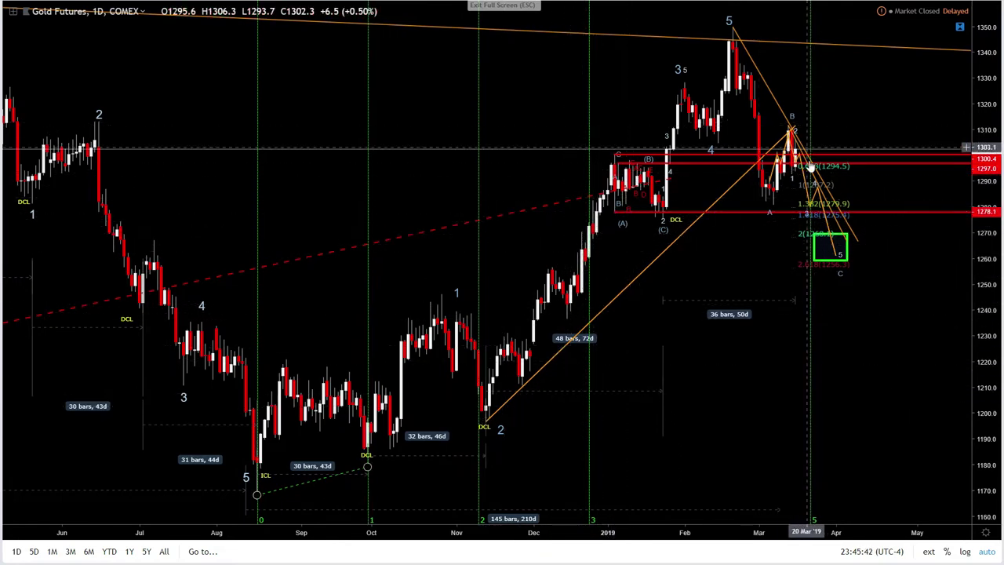
left_click(759, 141)
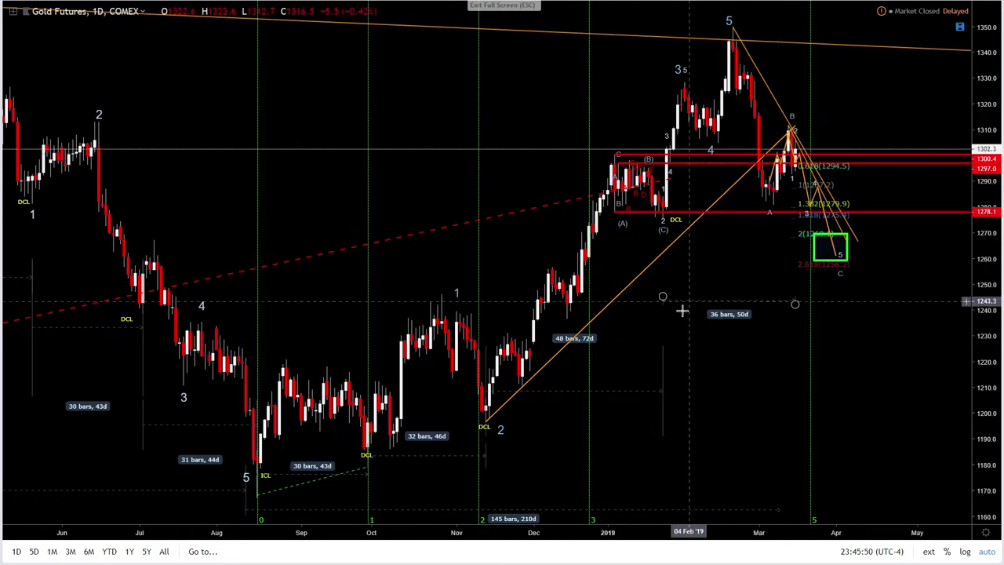
scroll(679, 308, "up", 2)
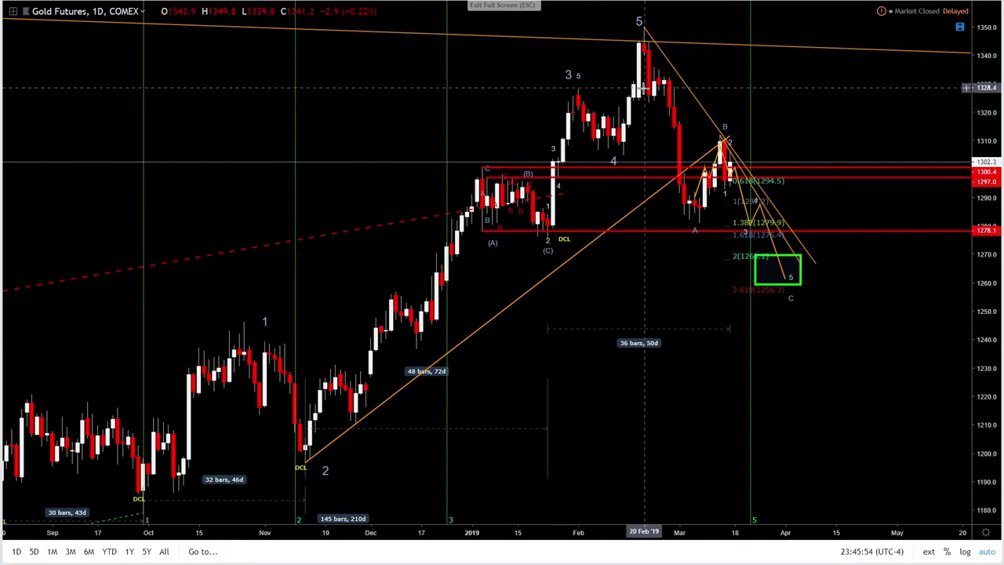
scroll(657, 290, "up", 3)
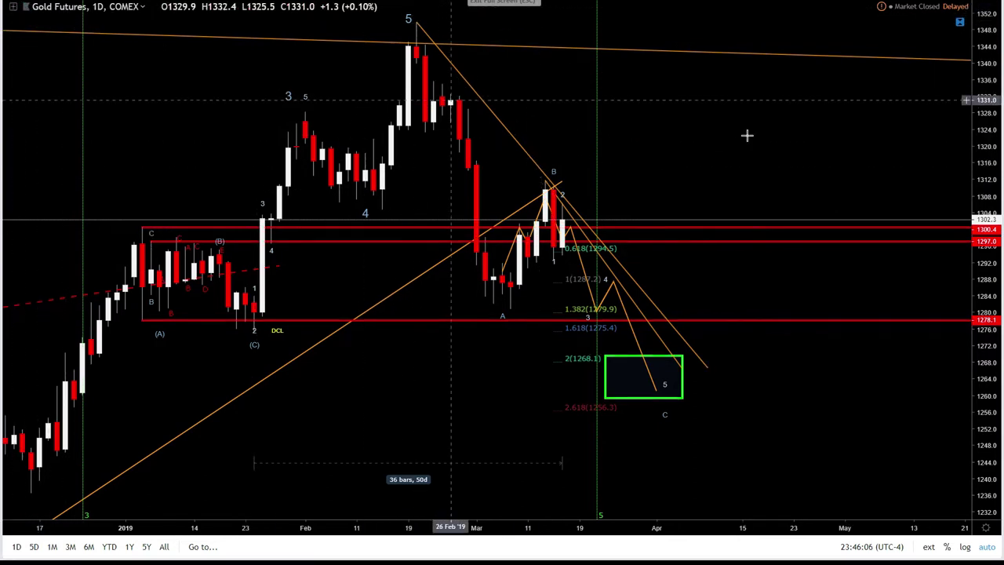
Switch the gold chart to 30-minute candles in full screen, zoomed out over 12–15 March
key("Escape")
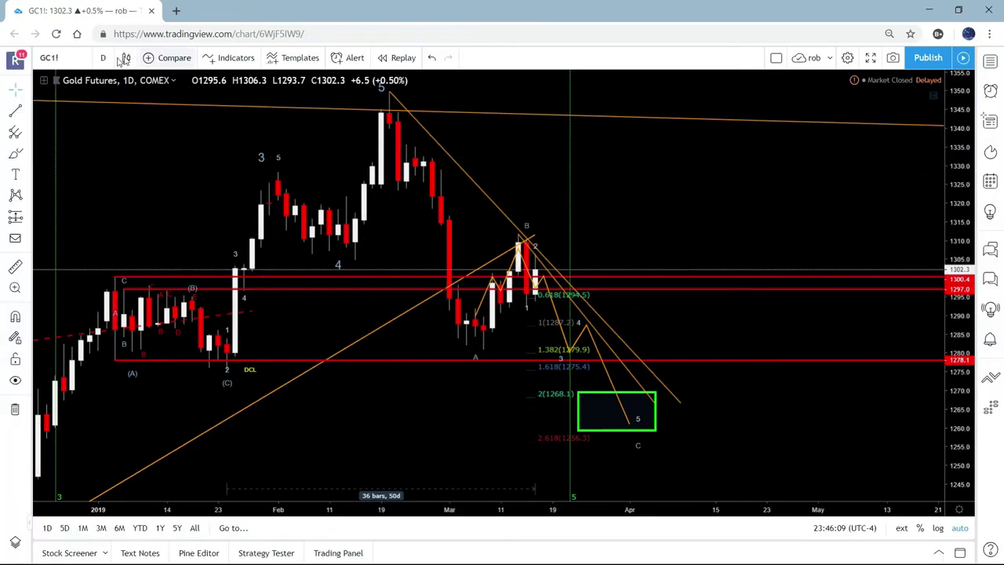
left_click(103, 57)
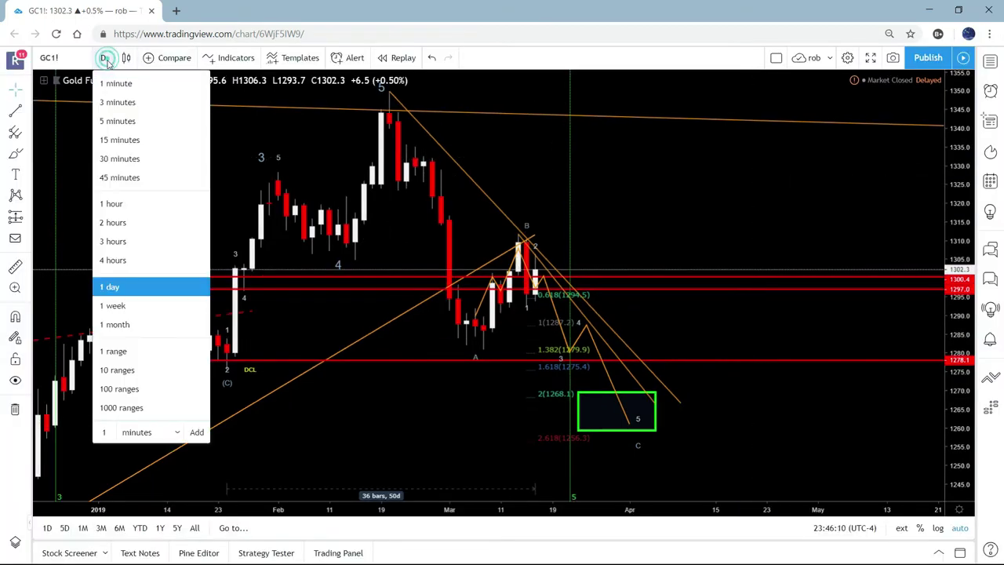
left_click(122, 157)
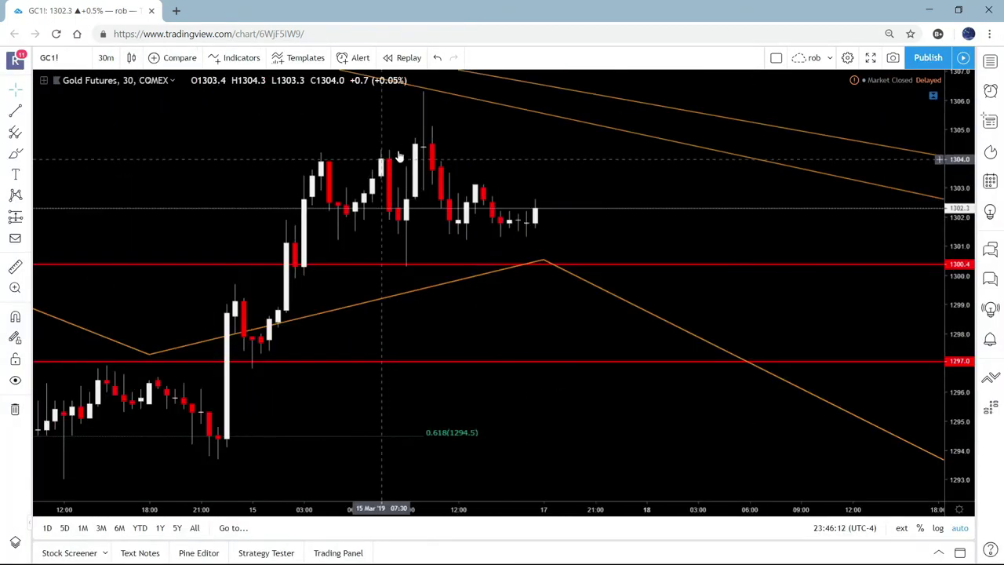
left_click(871, 57)
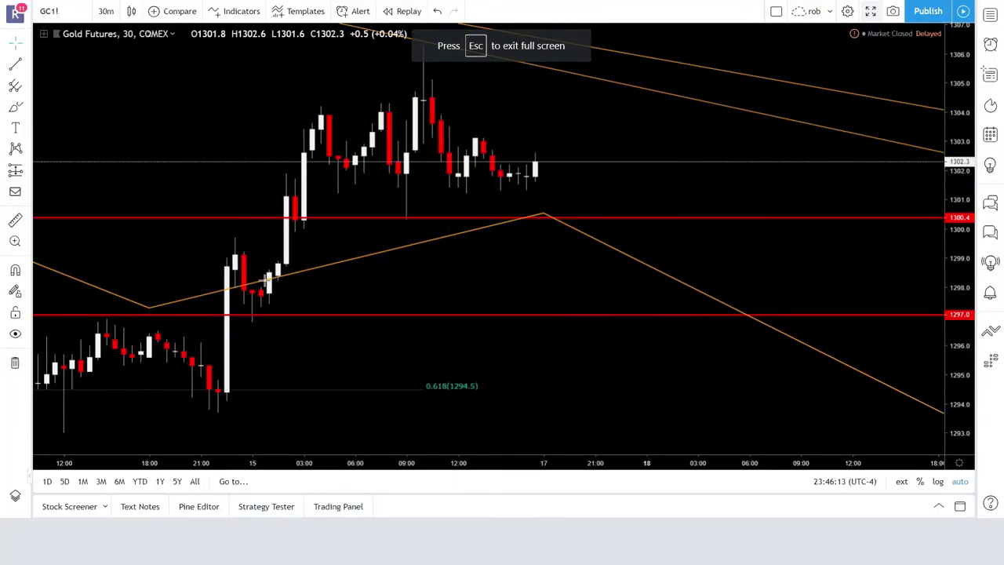
scroll(420, 284, "down", 6)
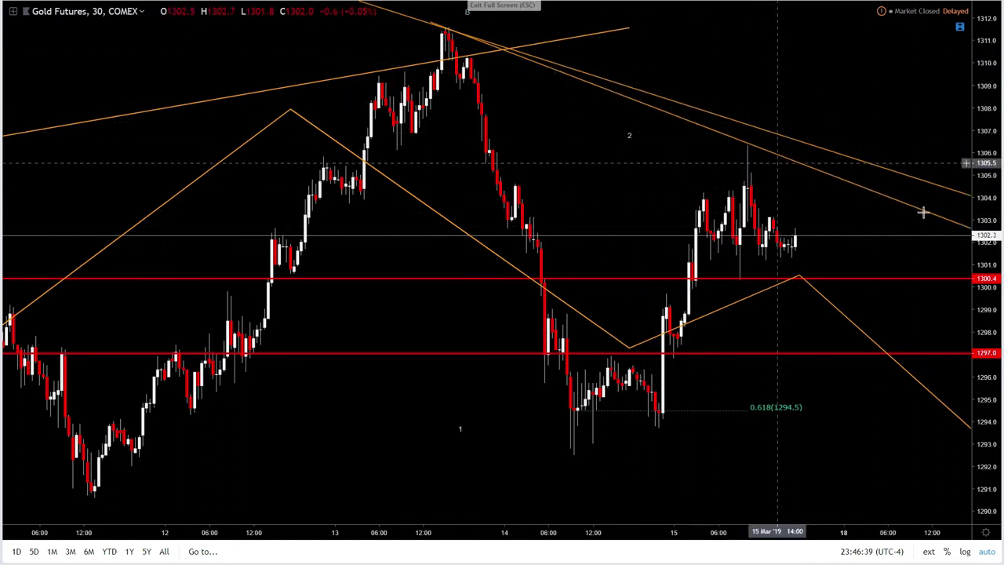
Pan past the last candle and zoom out until late February shows on the 30-minute chart
left_click_drag(634, 98, 247, 45)
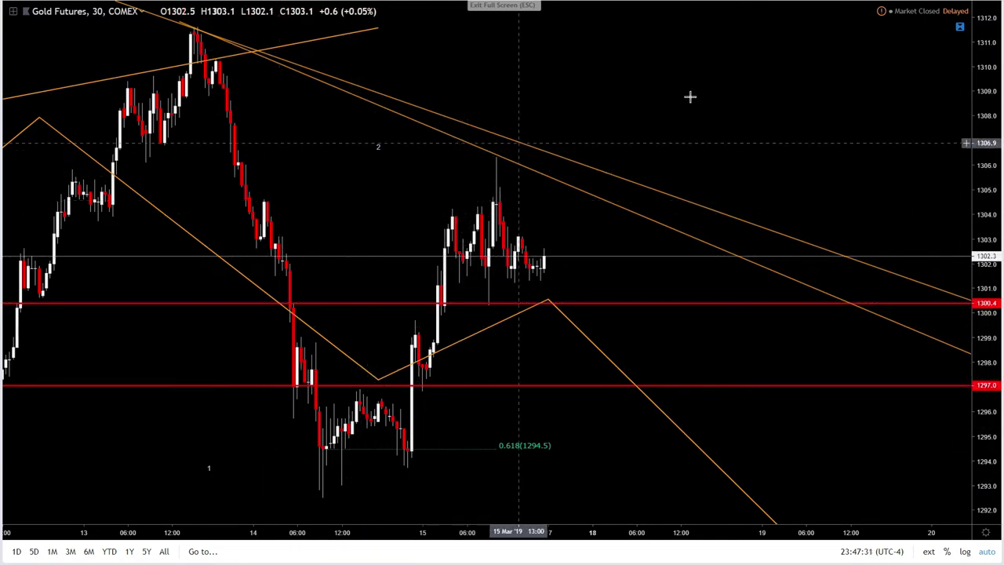
scroll(709, 152, "down", 2)
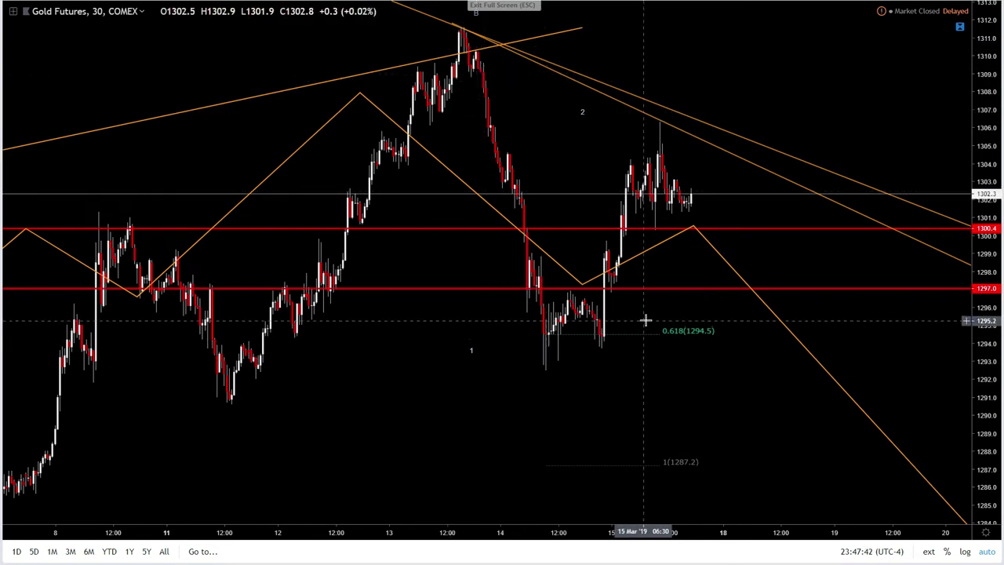
scroll(690, 289, "down", 2)
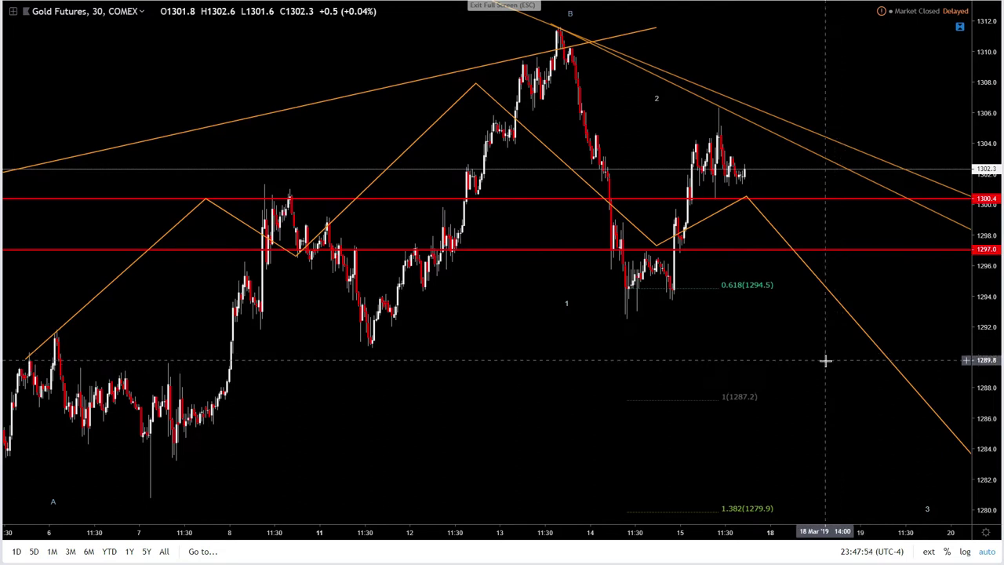
scroll(826, 361, "down", 3)
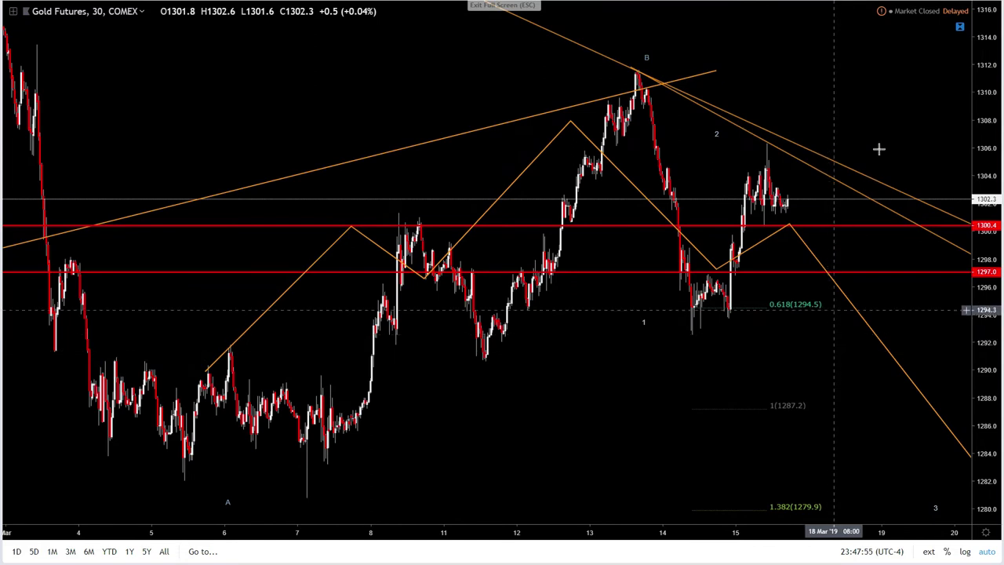
scroll(864, 122, "right", 2)
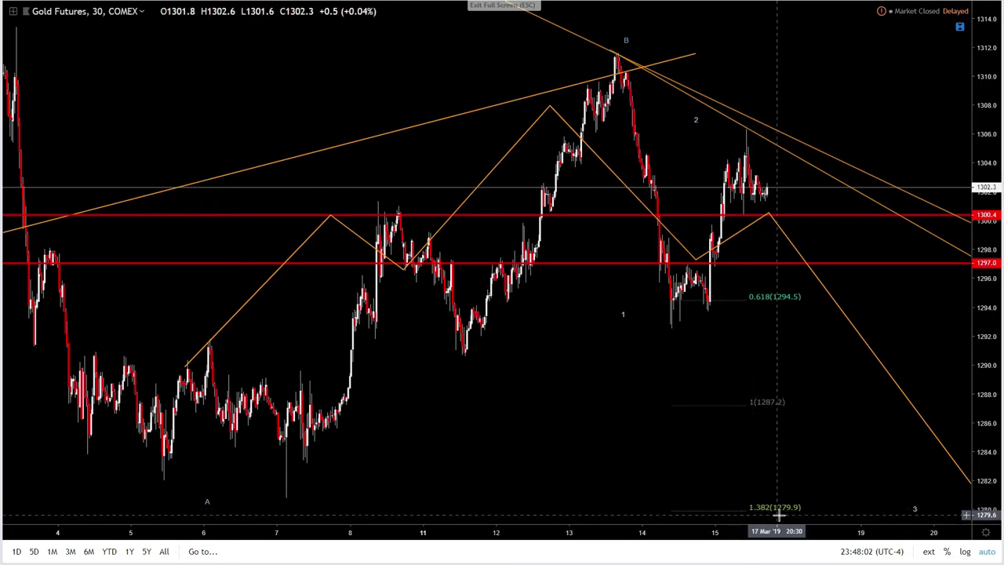
scroll(840, 488, "down", 3)
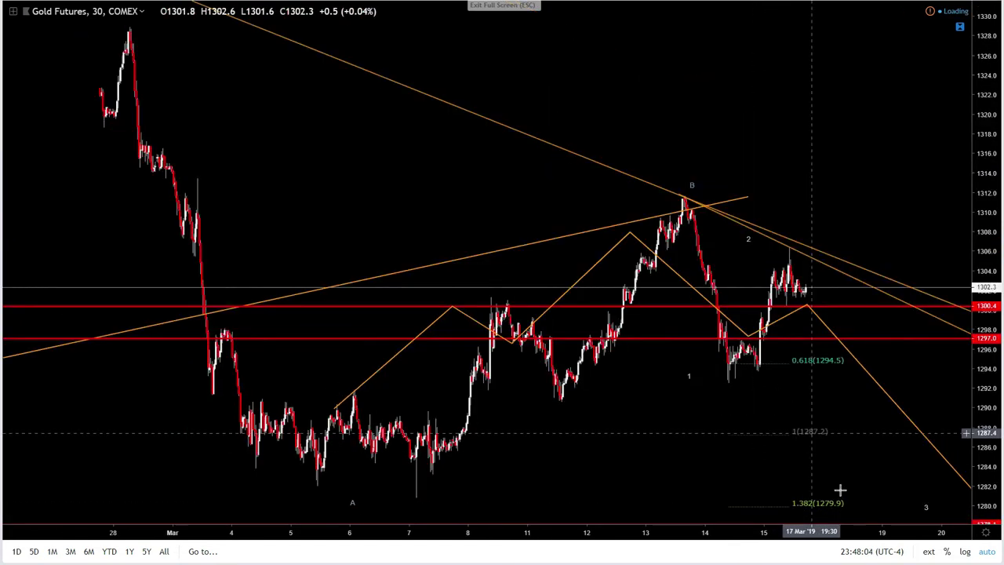
Pan left and compress the price scale to about 1256 to show the wave 3–5 projection and green 1260–1270 box
left_click(853, 150)
left_click_drag(984, 157, 963, 348)
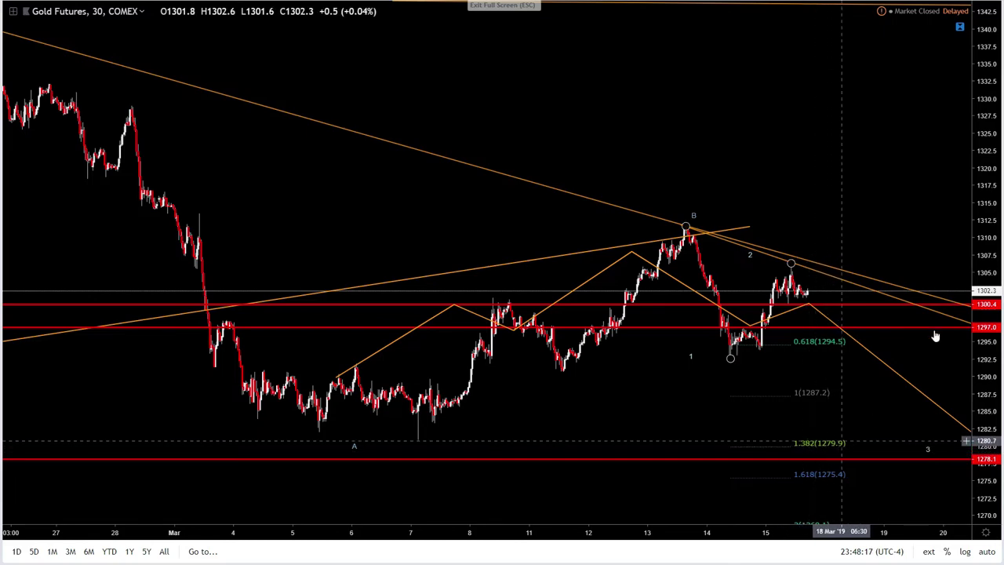
scroll(701, 179, "right", 5)
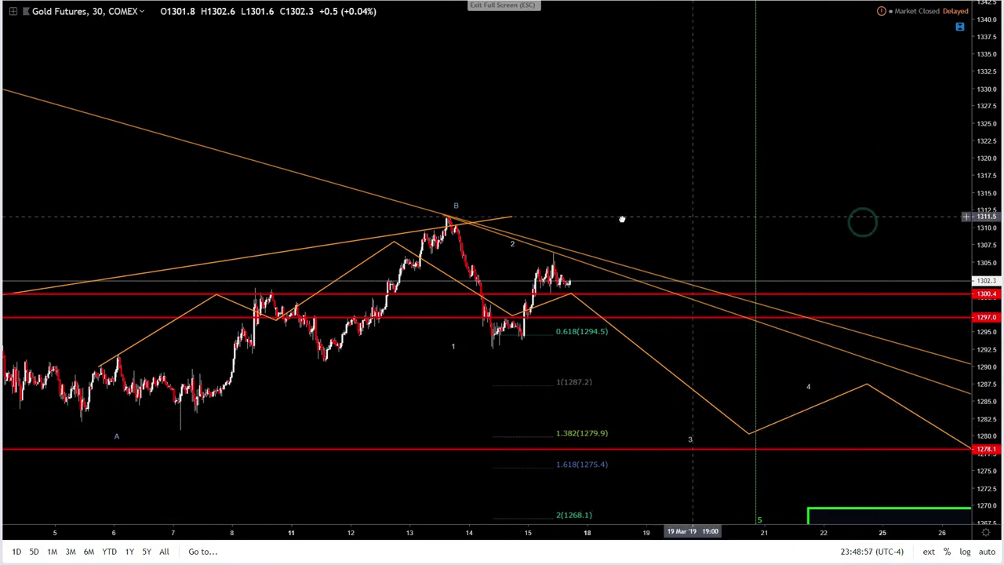
left_click_drag(926, 220, 813, 223)
left_click_drag(990, 145, 868, 340)
left_click_drag(695, 224, 529, 229)
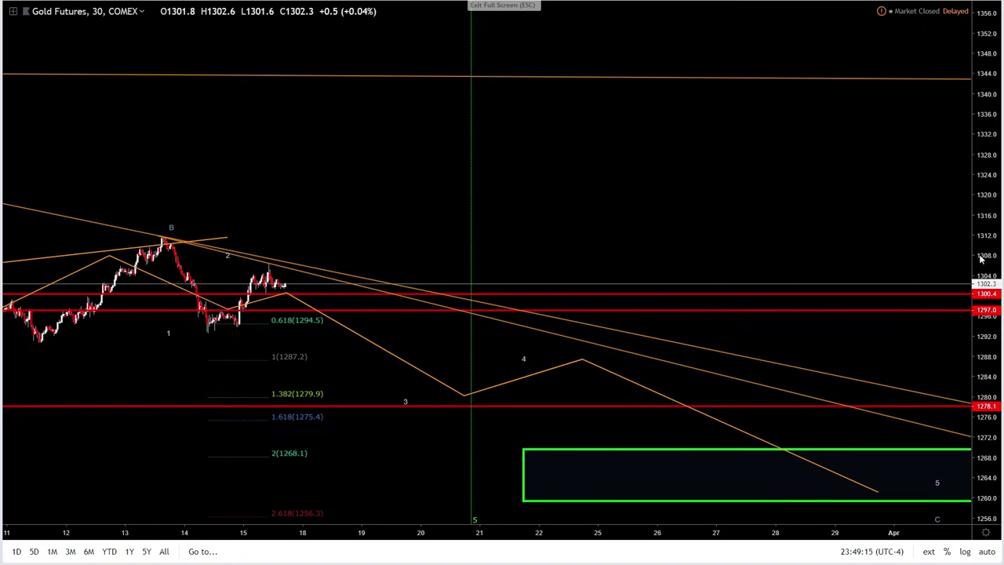
Rescale the price range and pan back to the early-March candles around waves A and B
left_click_drag(981, 259, 980, 251)
scroll(702, 338, "down", 4)
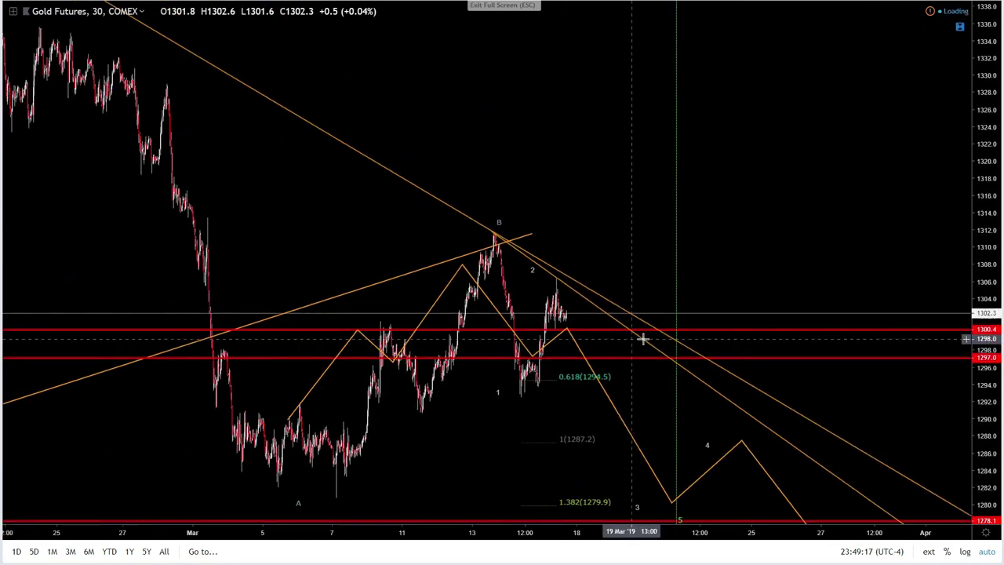
scroll(643, 338, "down", 4)
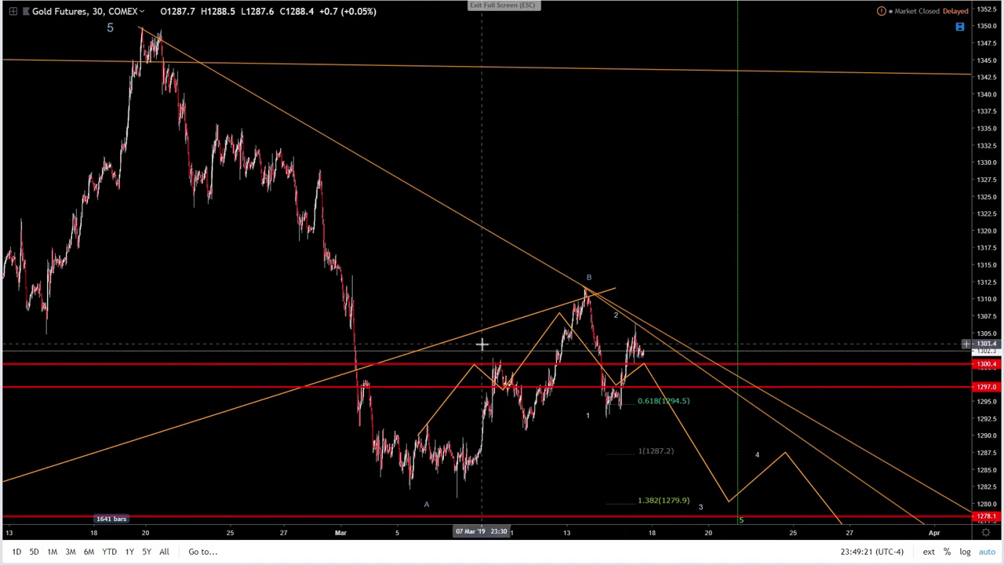
scroll(549, 282, "up", 4)
left_click_drag(688, 205, 830, 218)
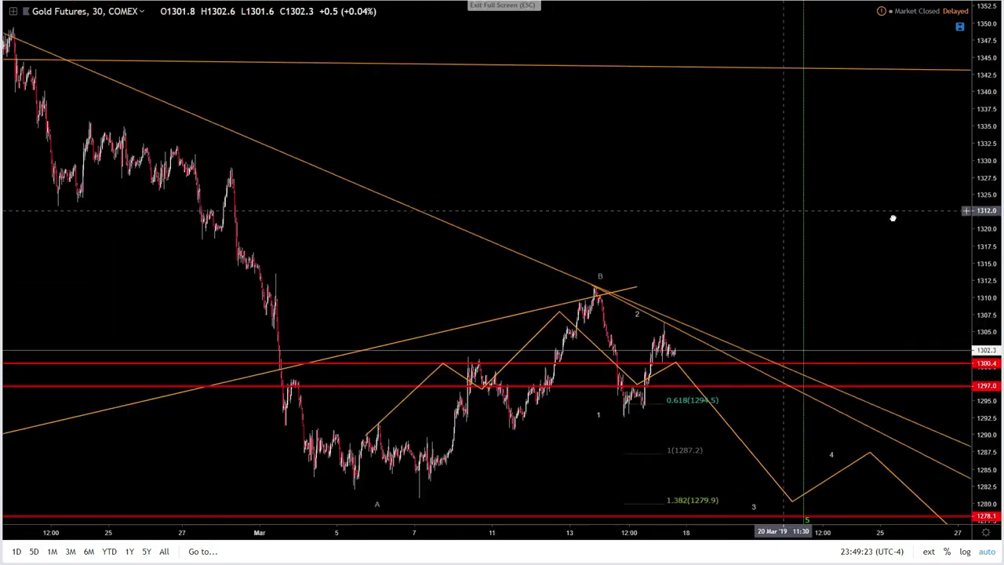
scroll(623, 260, "down", 2)
scroll(541, 339, "up", 5)
scroll(541, 339, "up", 2)
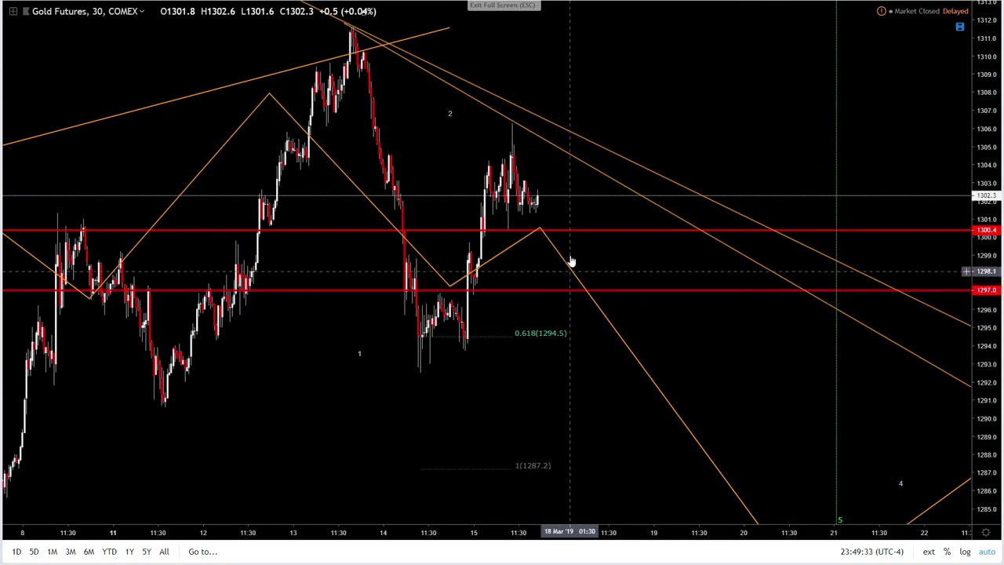
scroll(445, 289, "up", 3)
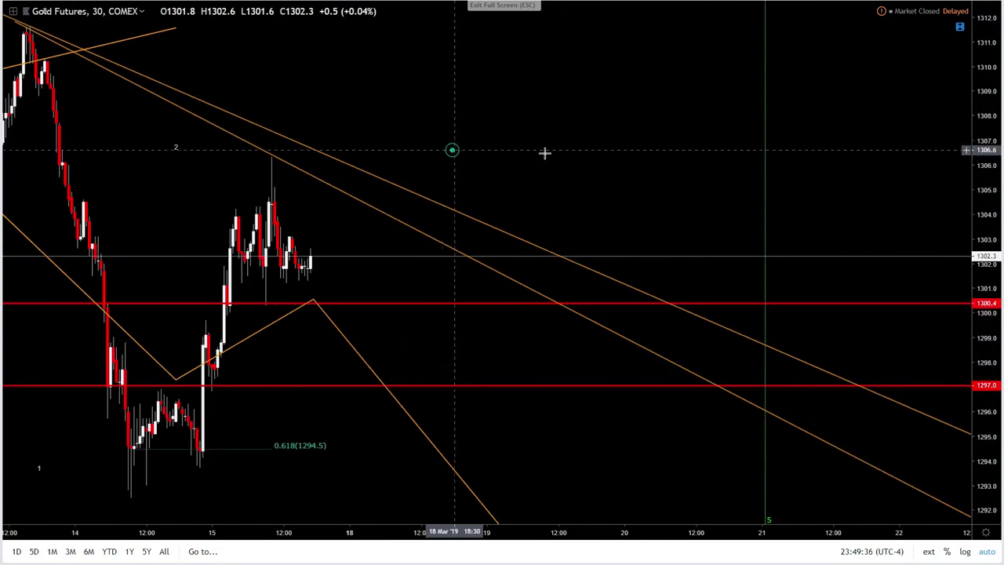
left_click_drag(545, 152, 740, 162)
left_click_drag(409, 312, 571, 313)
scroll(570, 314, "up", 2)
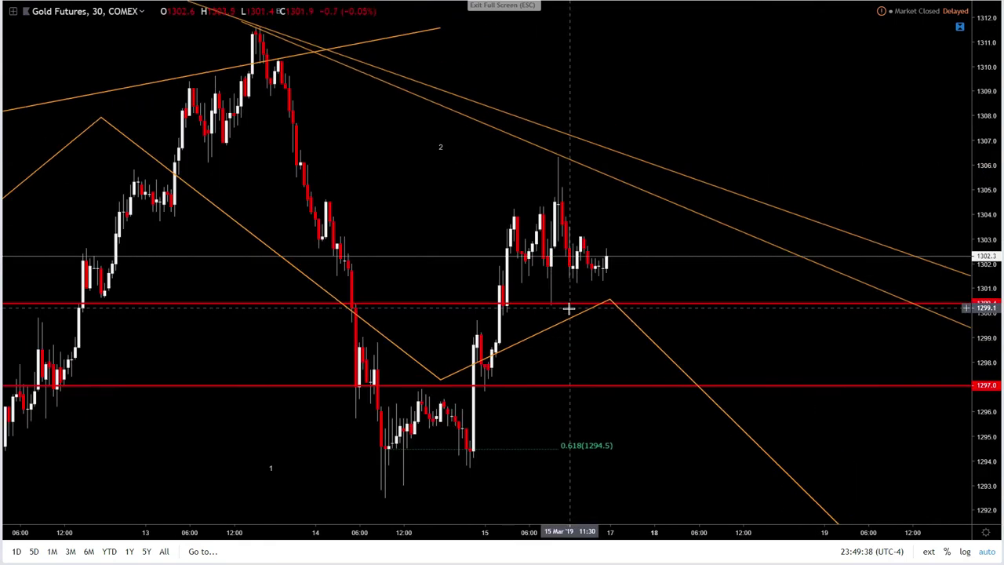
scroll(593, 312, "up", 1)
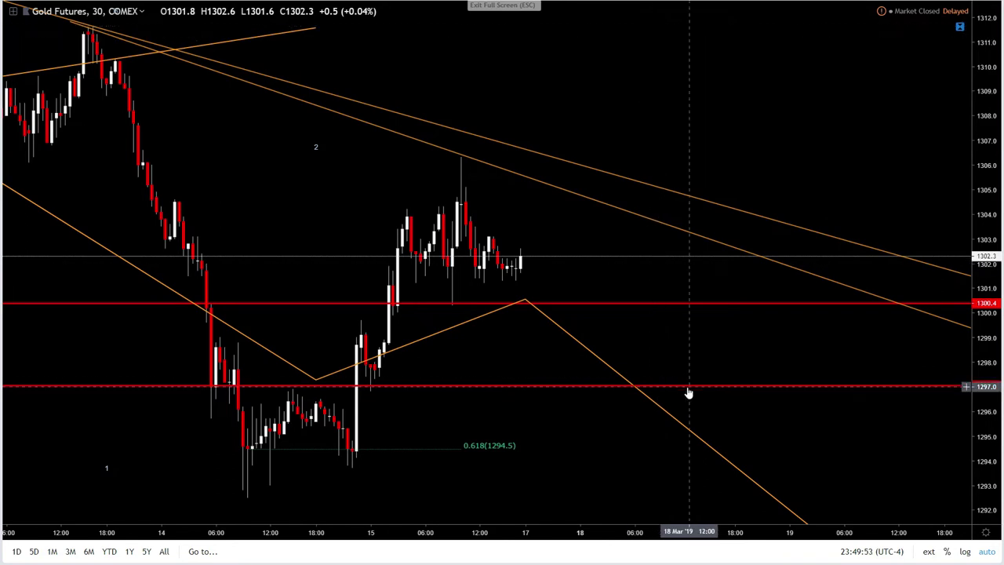
Zoom in and centre on mid-March waves 1 and 2, with wave 3 projected from 1300.4 to 1280
scroll(675, 367, "down", 2)
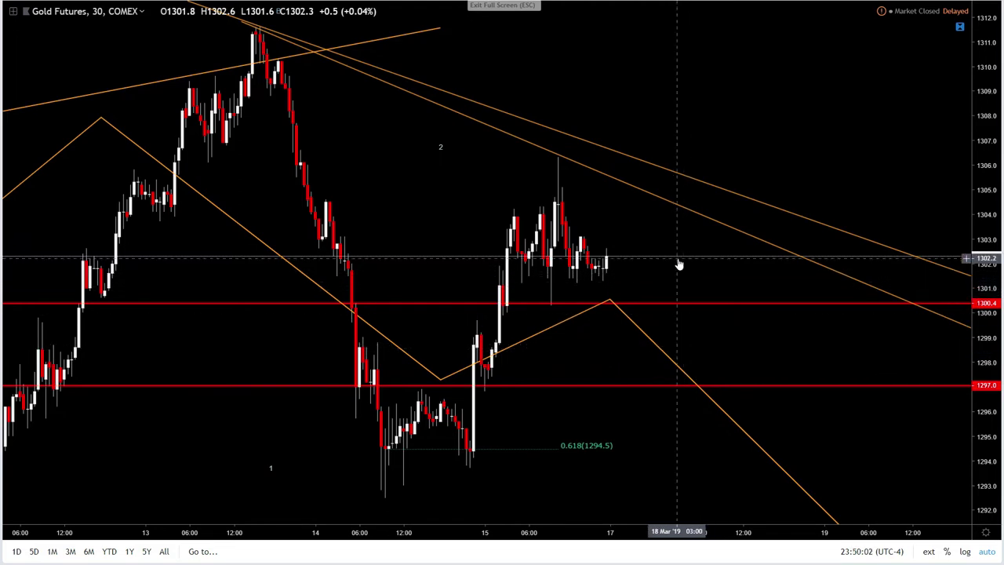
scroll(542, 320, "down", 1)
scroll(534, 353, "down", 1)
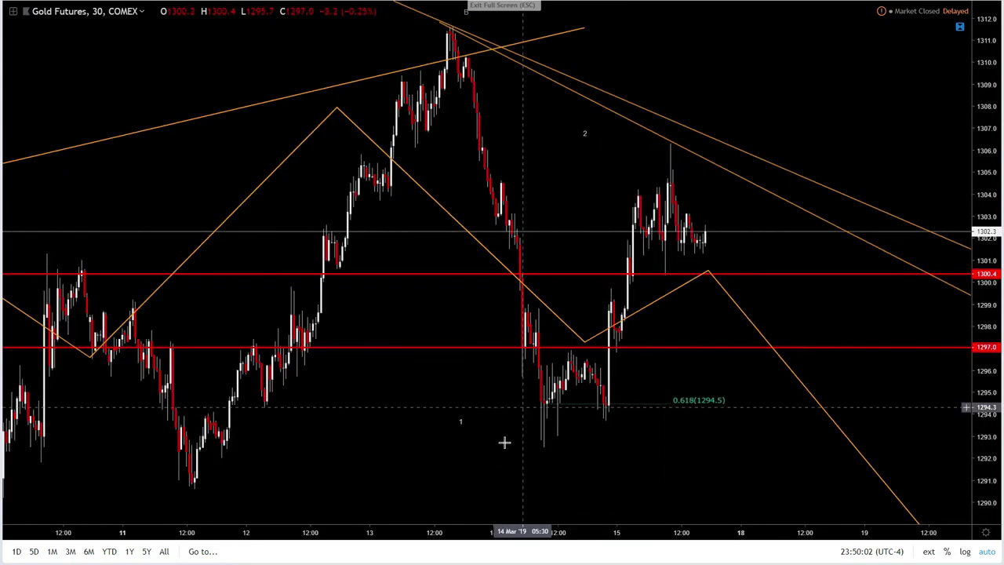
scroll(368, 298, "down", 2)
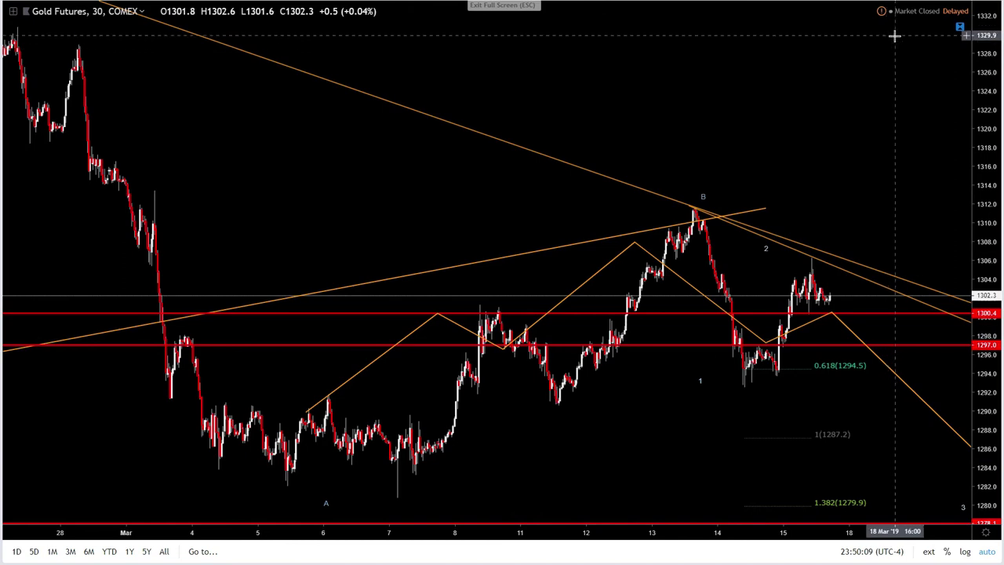
scroll(727, 281, "up", 2)
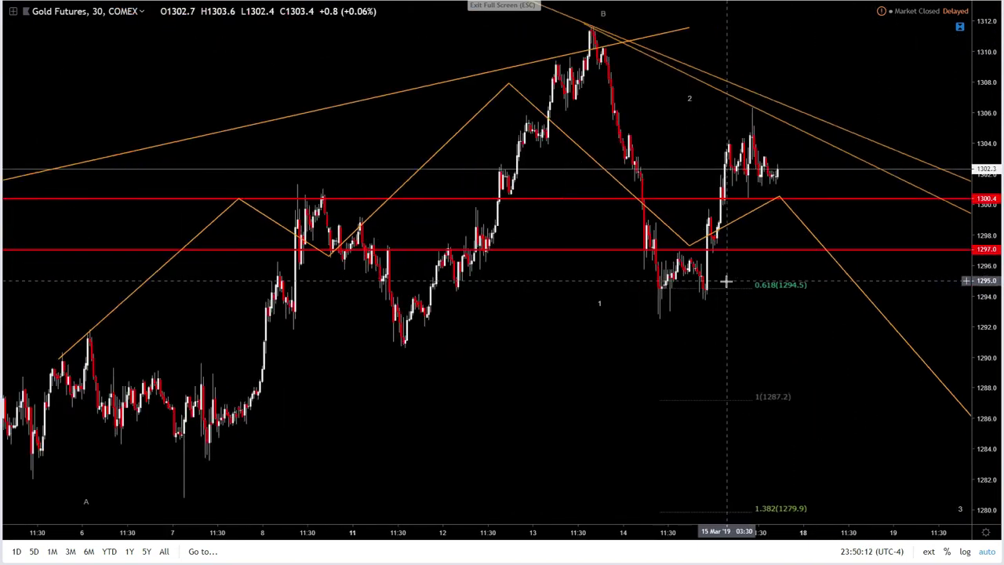
left_click_drag(599, 343, 423, 350)
scroll(468, 303, "up", 1)
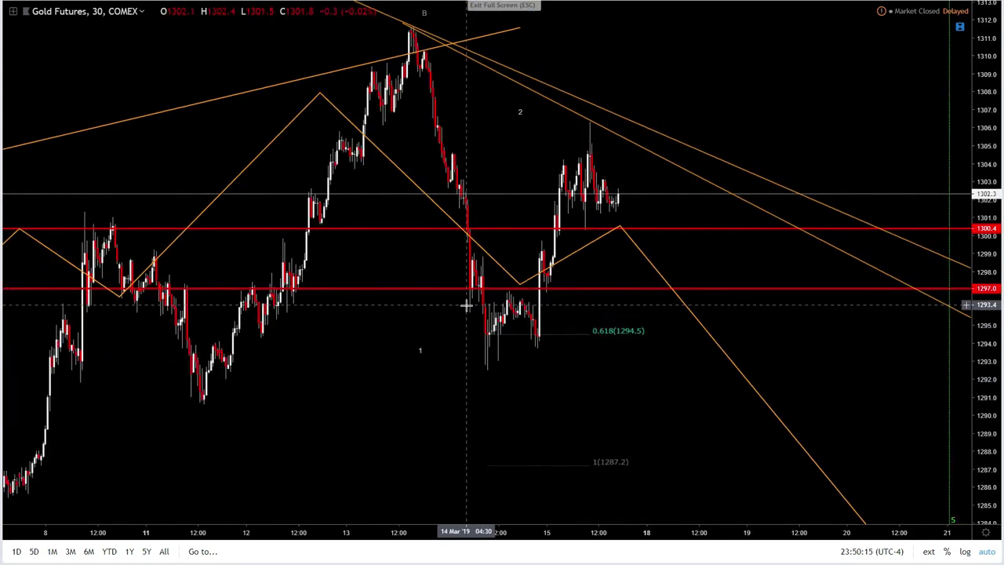
scroll(489, 283, "down", 1)
scroll(497, 285, "down", 2)
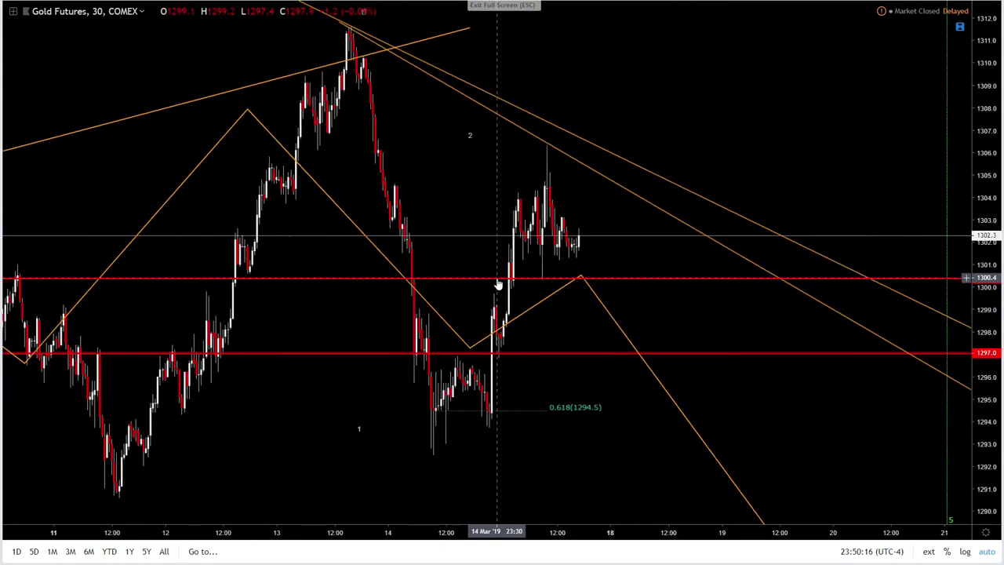
scroll(498, 284, "down", 2)
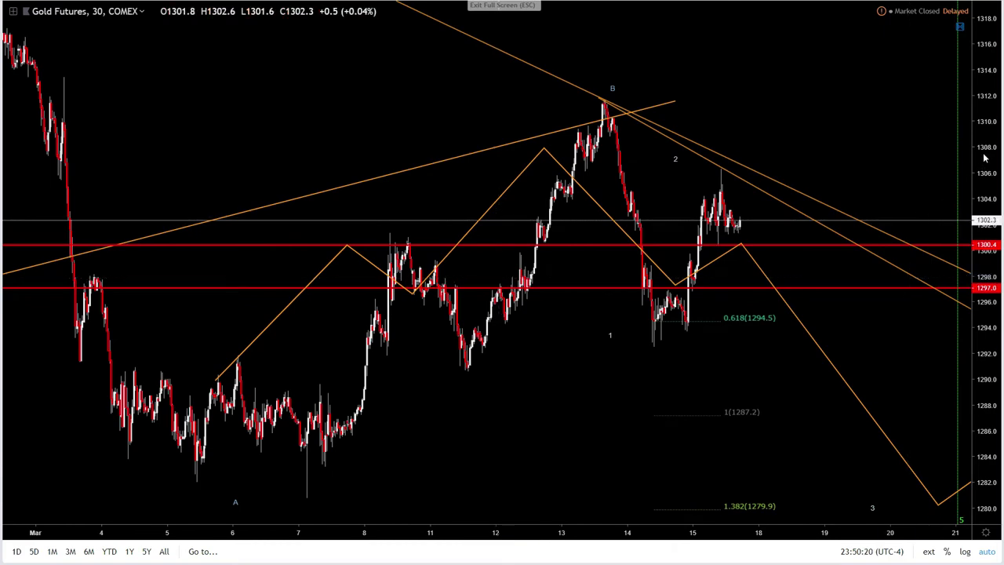
Compress the price scale to show the 1278.1 level, then pan to late February through mid-March
left_click_drag(984, 214, 985, 304)
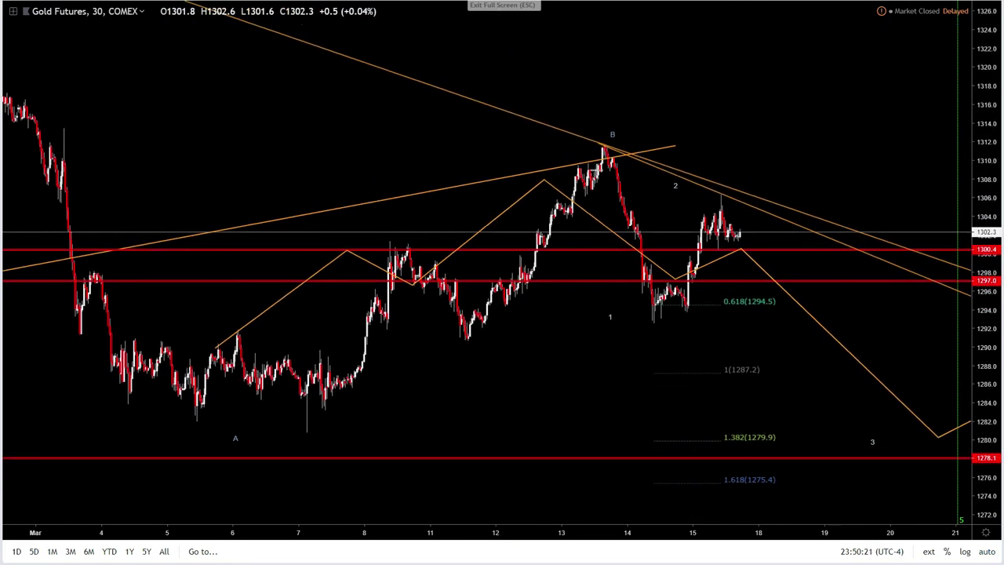
left_click_drag(664, 127, 595, 119)
left_click_drag(633, 61, 514, 118)
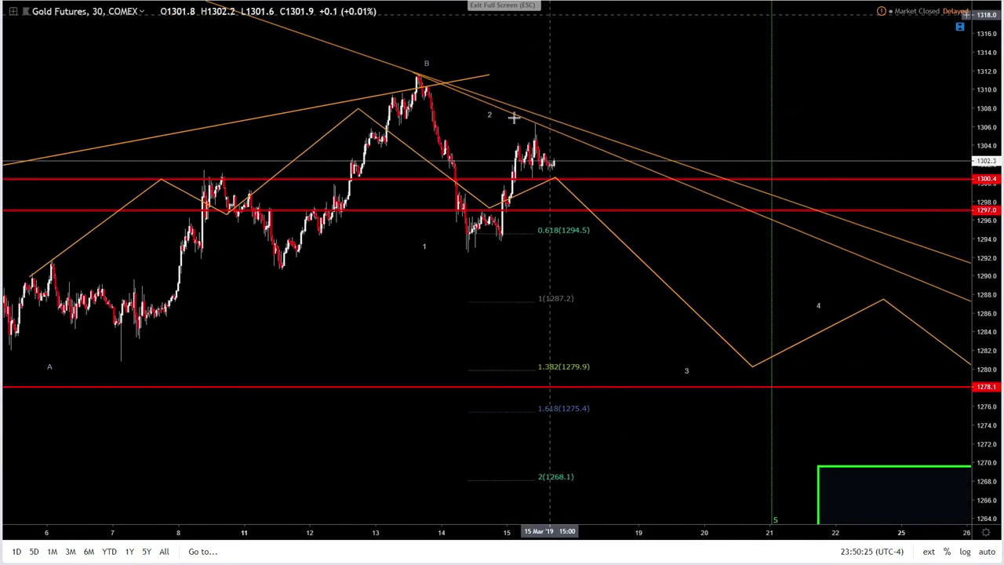
left_click_drag(552, 26, 246, 40)
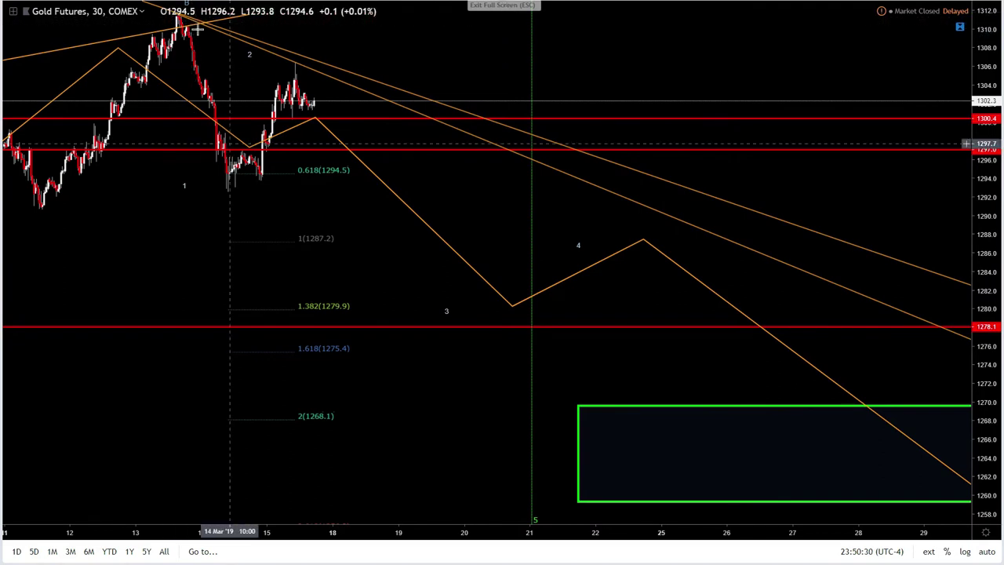
left_click(227, 194)
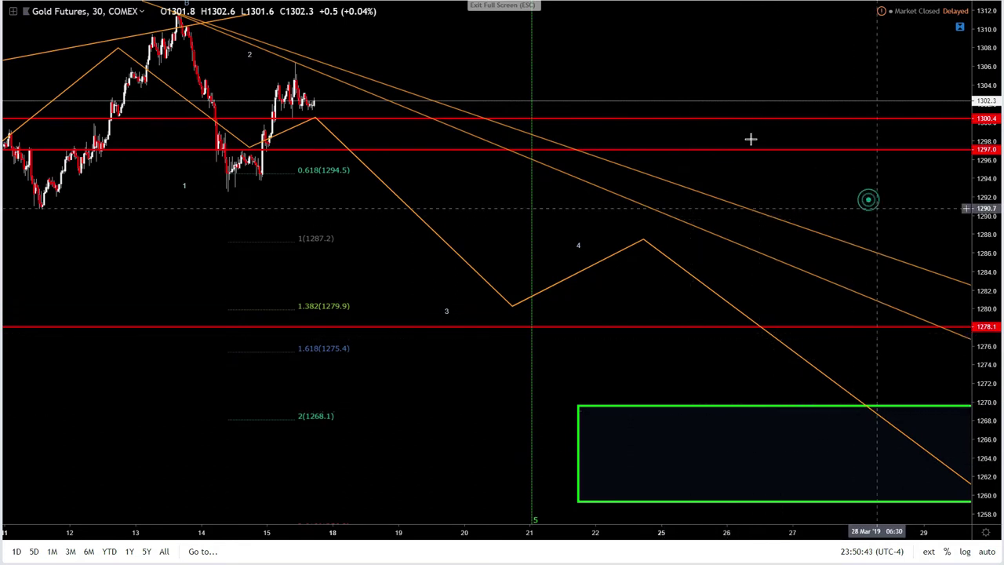
left_click_drag(908, 207, 861, 185)
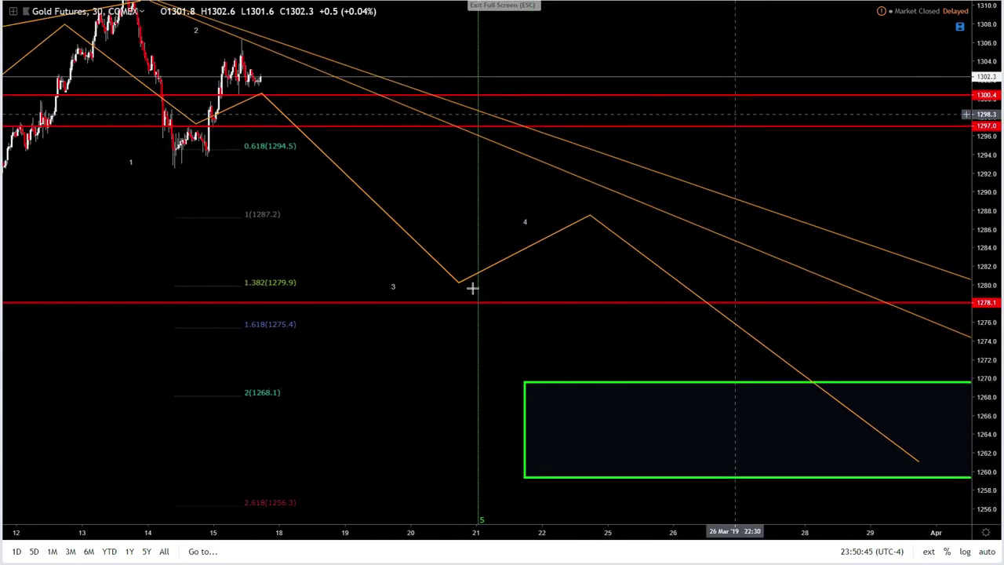
left_click_drag(121, 231, 830, 221)
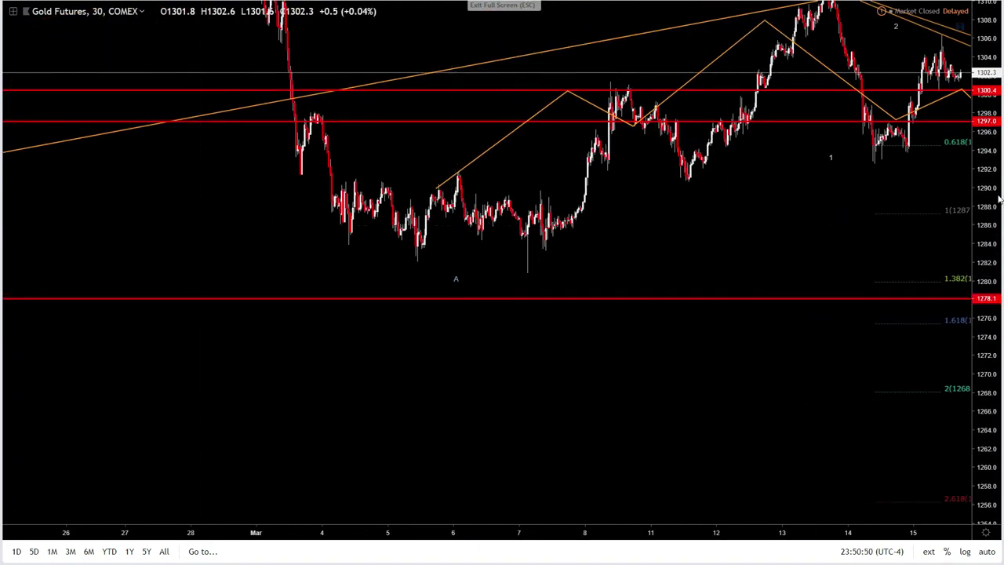
Pan toward April and compress the price axis to reveal the 1.618, 2 and 2.618 levels
scroll(354, 301, "down", 10)
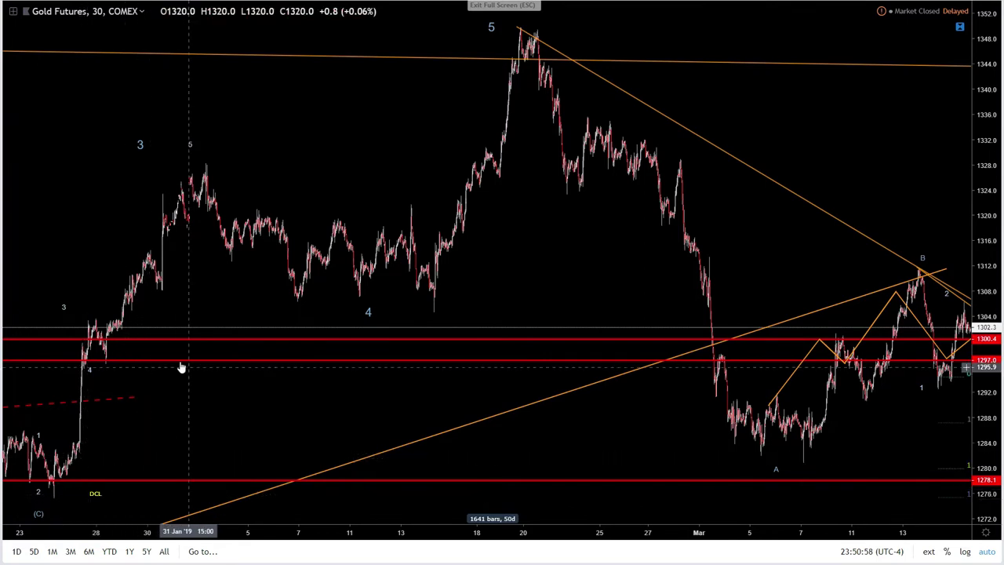
left_click(351, 177)
left_click_drag(335, 120, 332, 90)
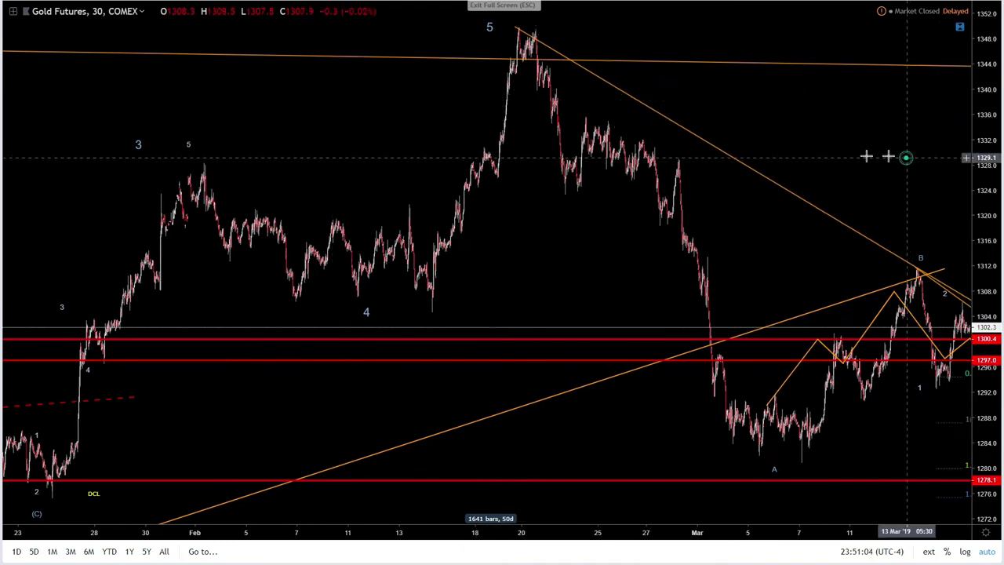
left_click_drag(666, 173, 506, 198)
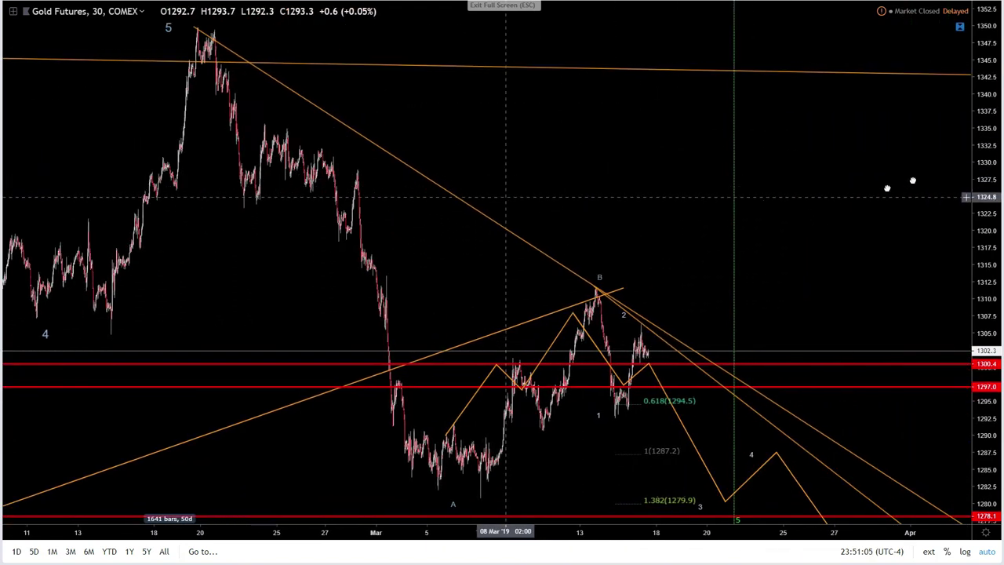
left_click_drag(994, 161, 953, 262)
left_click_drag(785, 270, 771, 107)
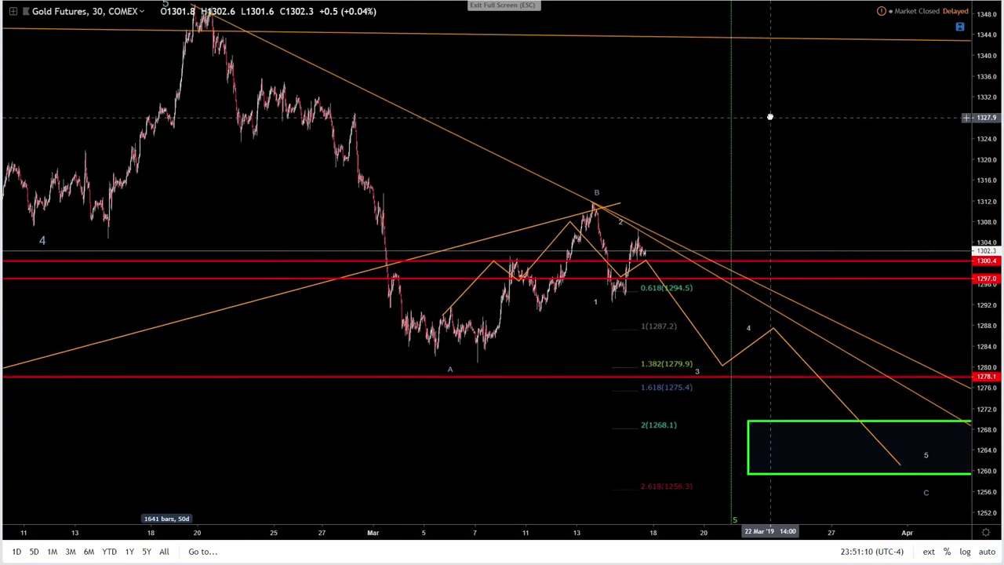
left_click_drag(764, 152, 754, 99)
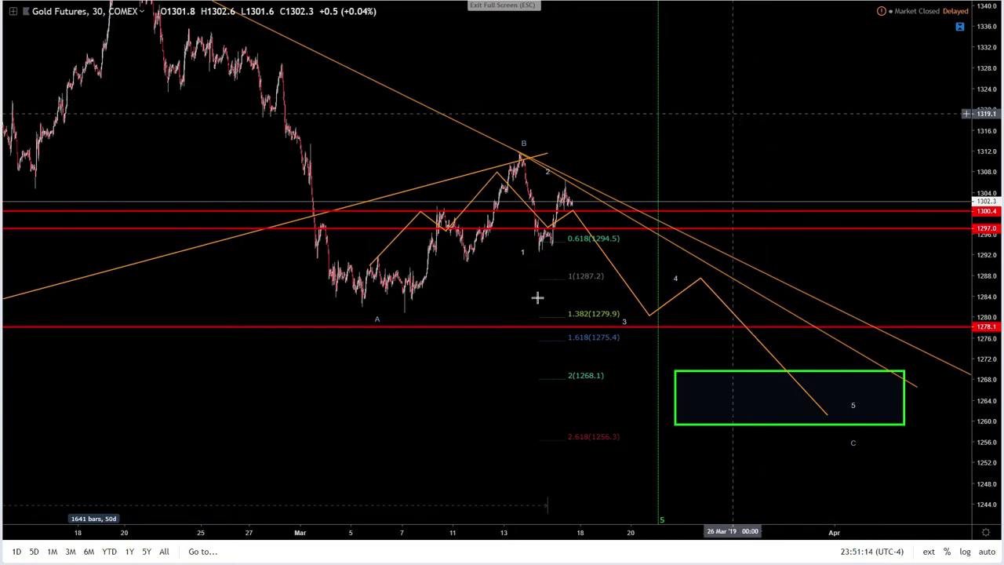
scroll(551, 334, "right", 5)
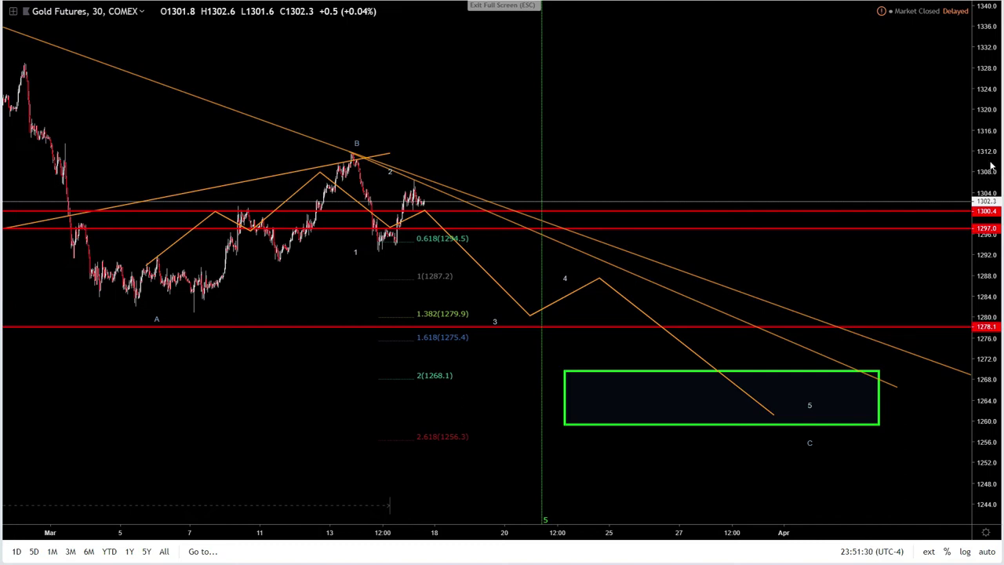
left_click_drag(249, 416, 554, 418)
scroll(554, 415, "up", 5)
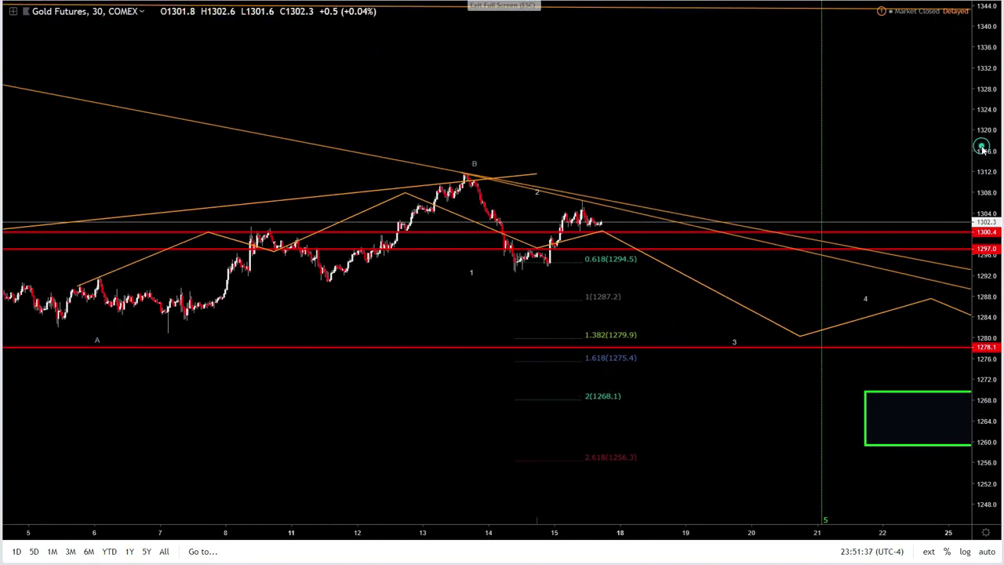
Zoom in on the mid-March bars and drag the wave 2 label to late on 14 March
left_click_drag(982, 153, 983, 137)
scroll(465, 384, "up", 3)
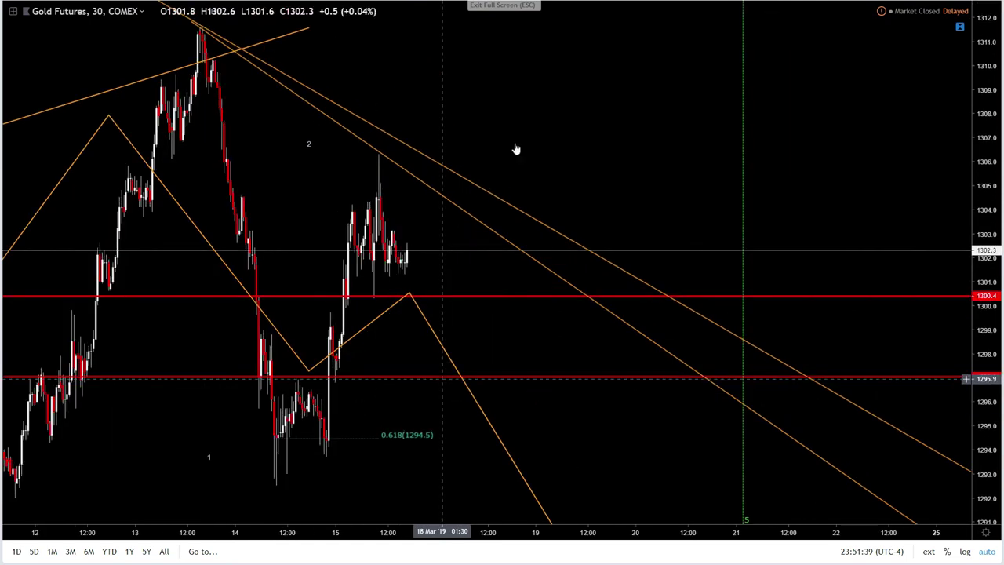
left_click_drag(515, 145, 888, 120)
scroll(602, 306, "up", 2)
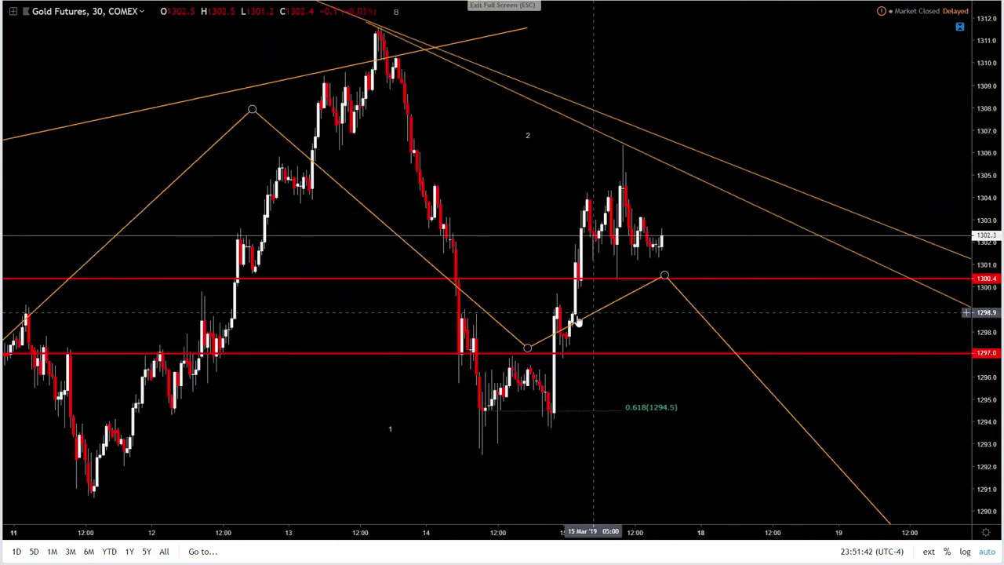
scroll(429, 347, "up", 2)
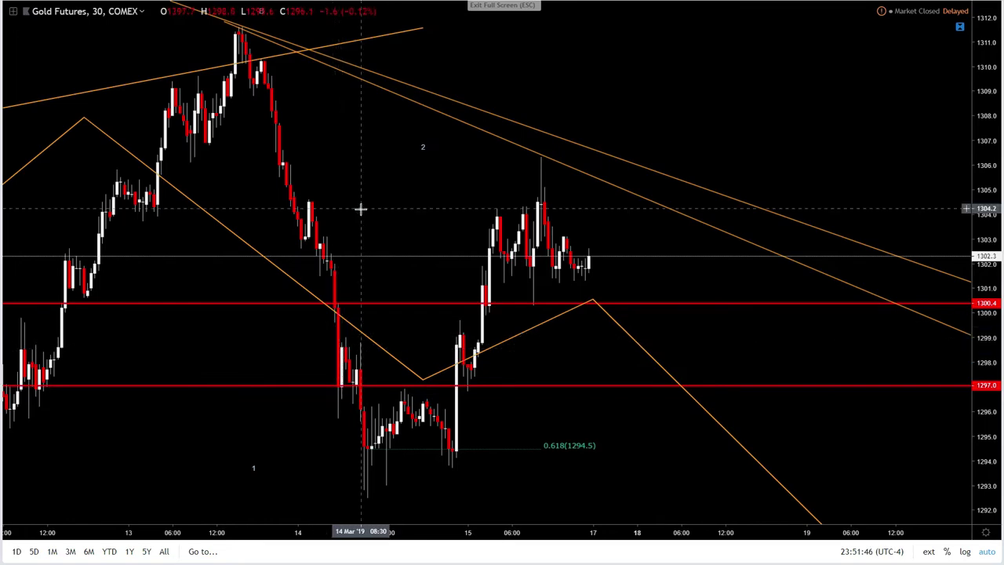
left_click_drag(361, 209, 485, 191)
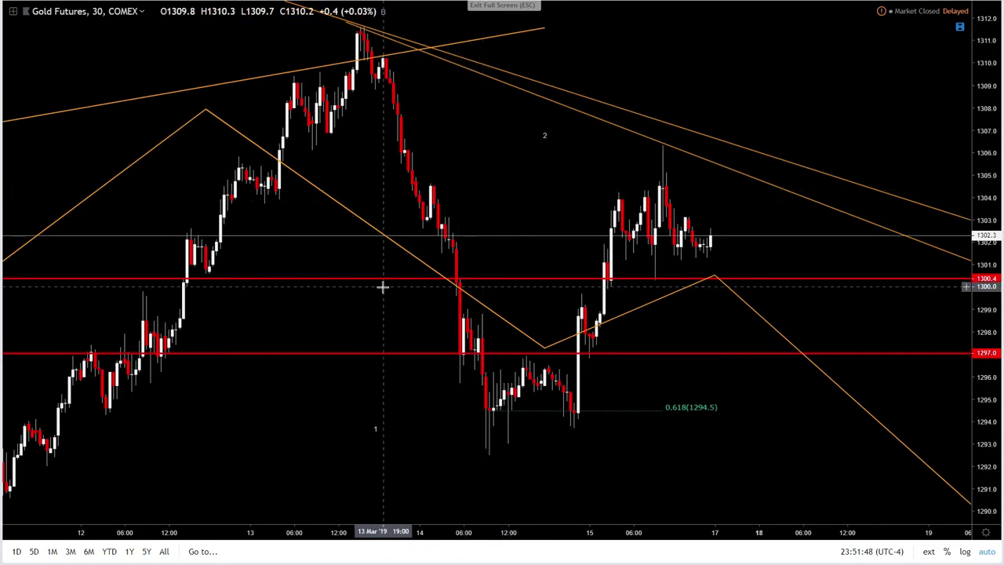
scroll(384, 287, "up", 2)
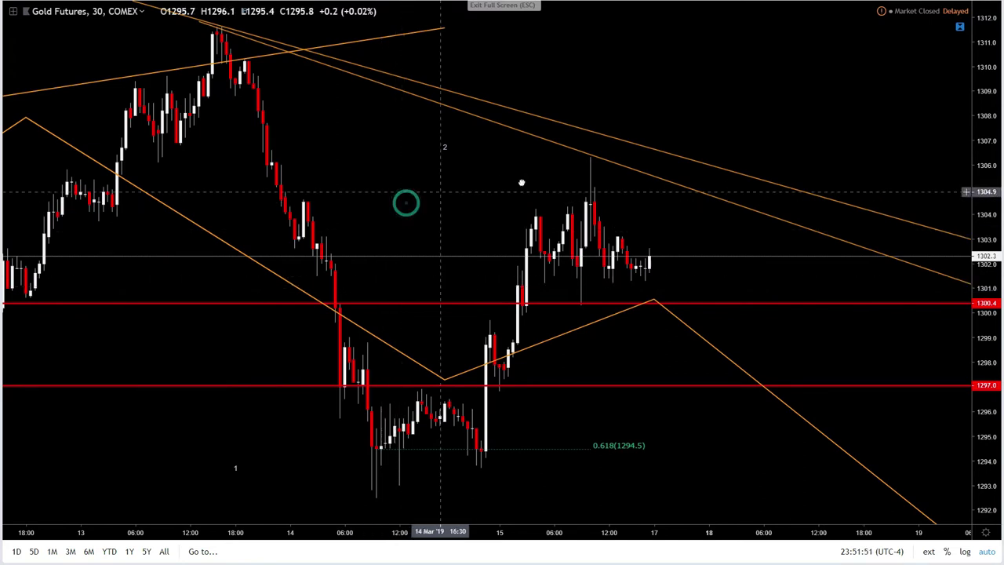
left_click_drag(617, 183, 646, 183)
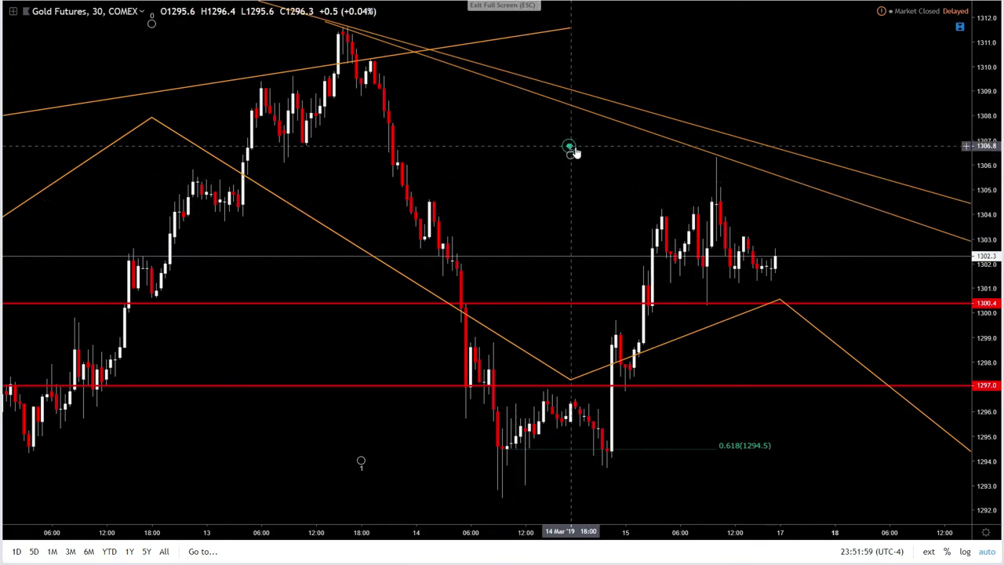
left_click_drag(572, 149, 614, 154)
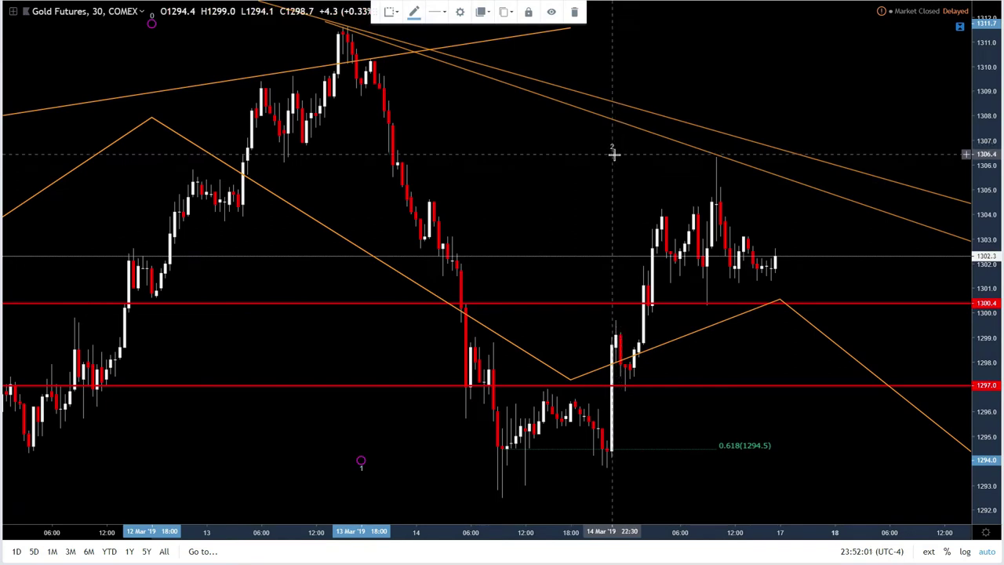
left_click(547, 180)
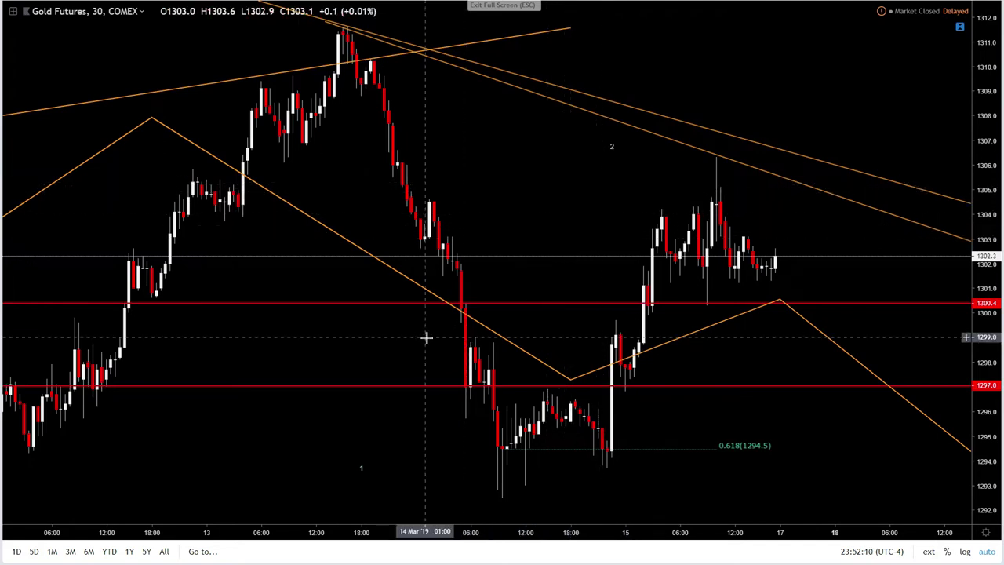
Inspect the 15 March rally from the 0.618 (1294.5) low through 1300.4 and select the orange wave line
scroll(463, 306, "up", 5)
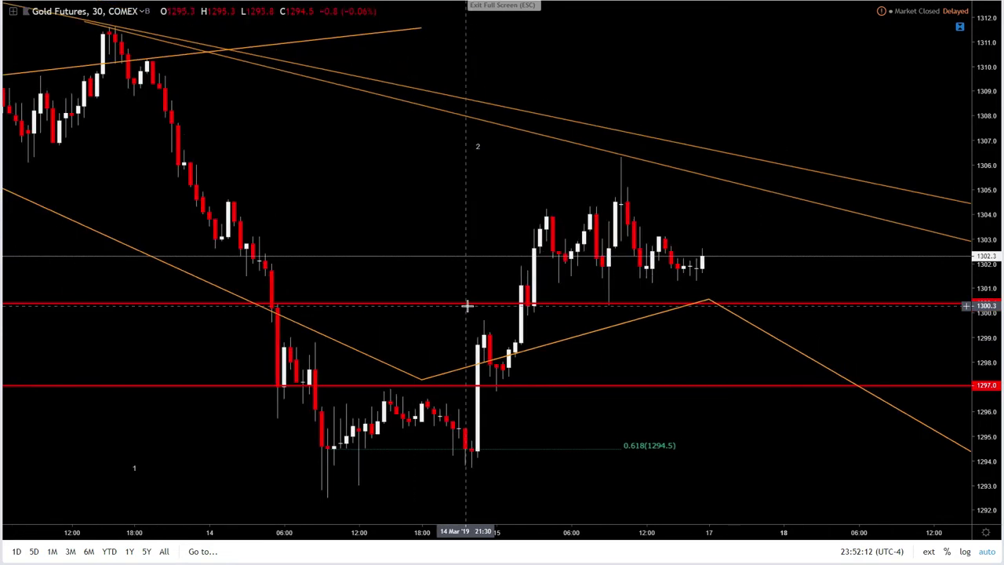
scroll(451, 316, "down", 2)
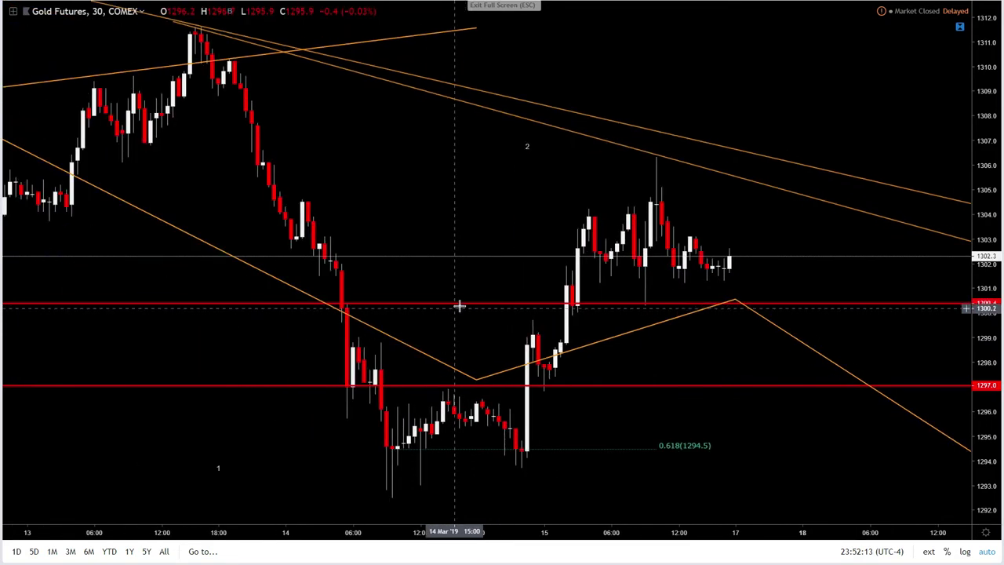
scroll(459, 306, "down", 2)
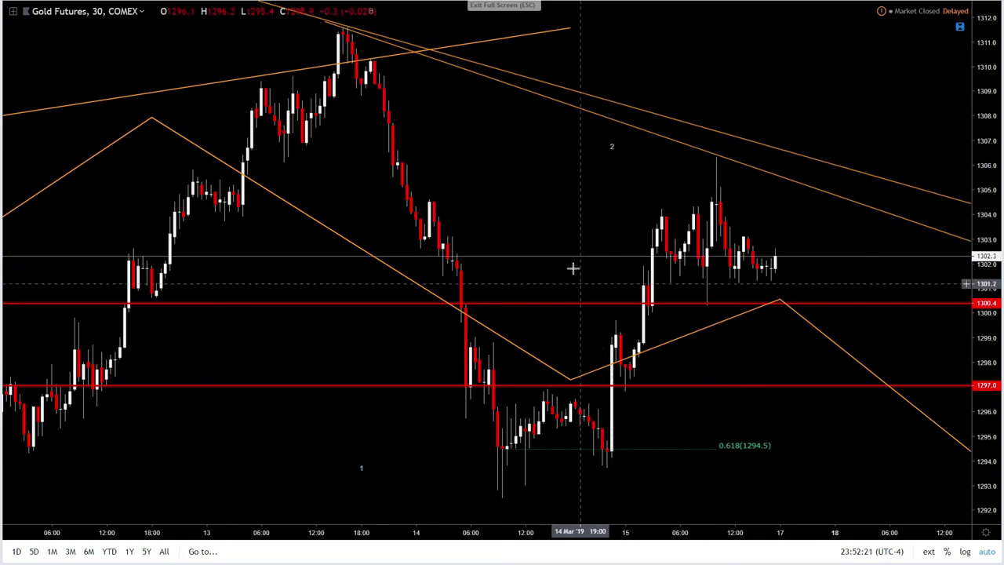
left_click_drag(562, 276, 516, 321)
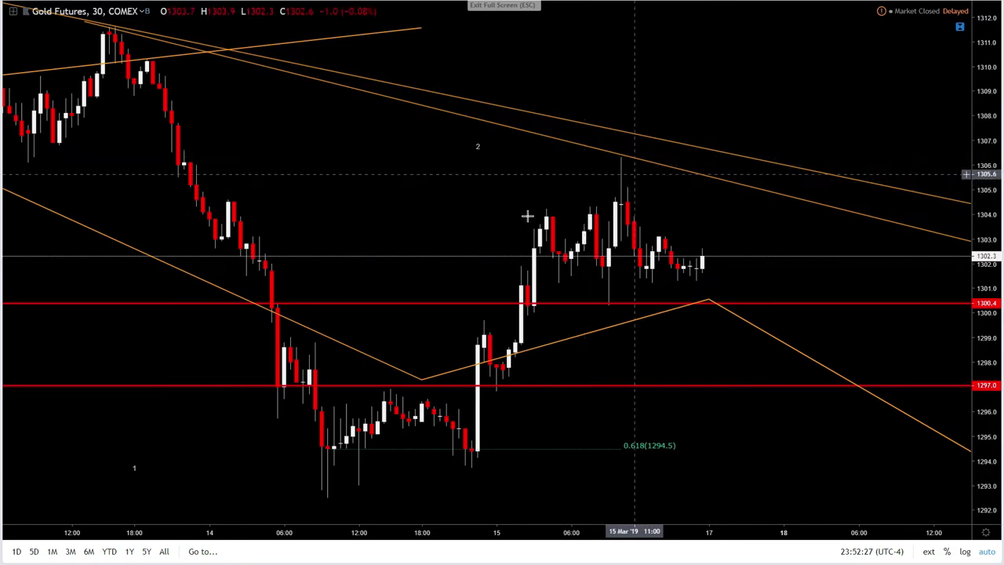
scroll(412, 324, "up", 1)
scroll(412, 324, "down", 1)
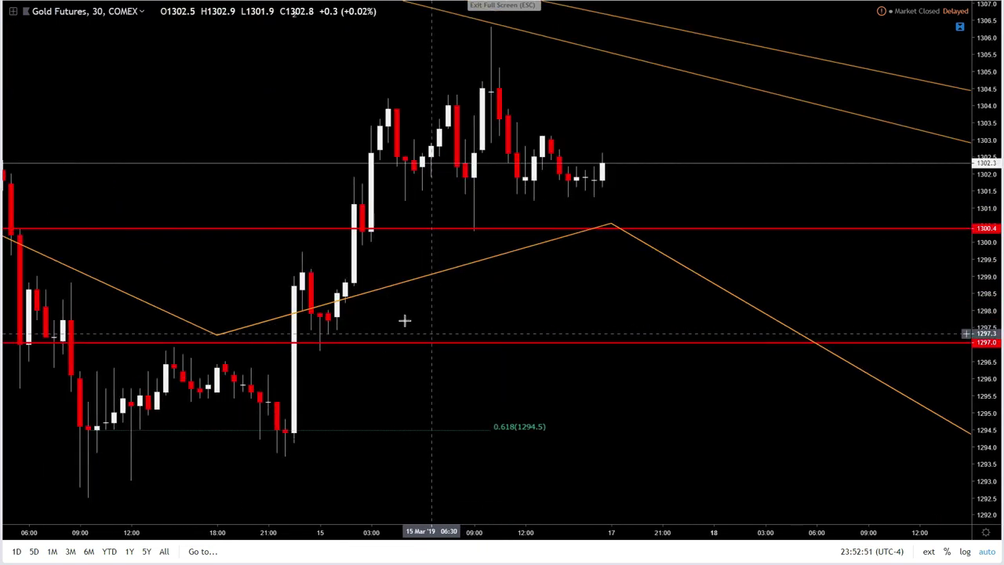
scroll(402, 312, "down", 1)
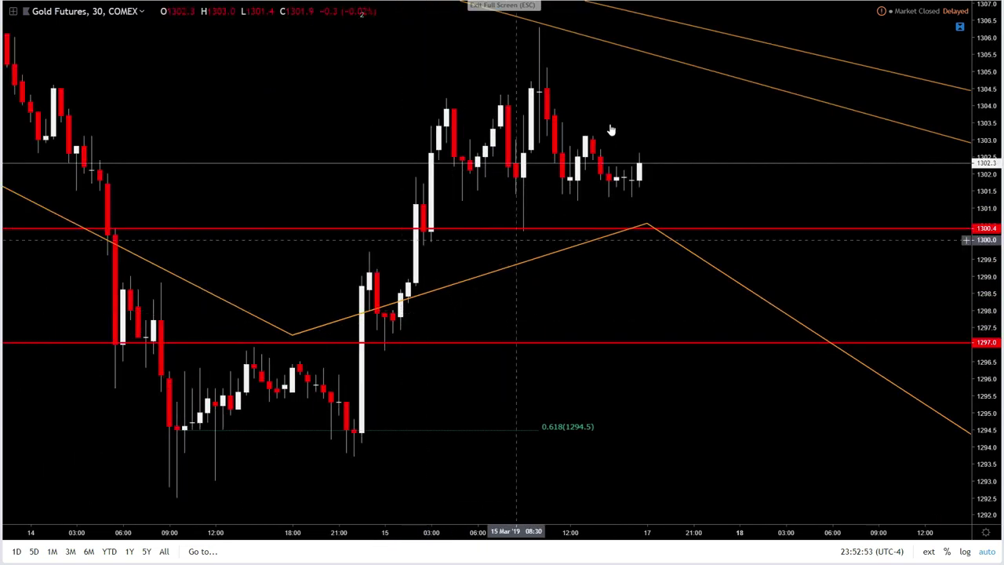
left_click_drag(613, 118, 659, 123)
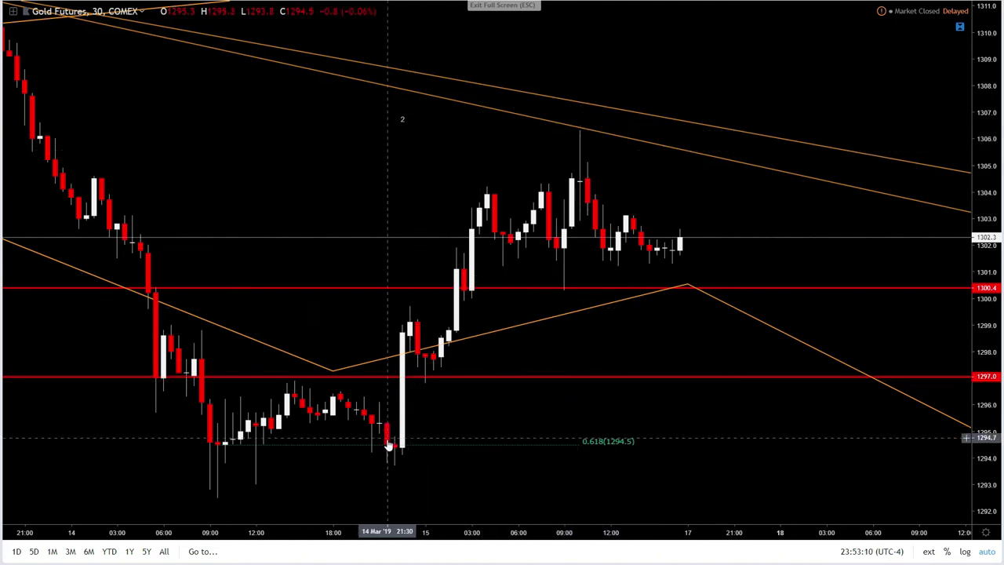
scroll(387, 445, "up", 3)
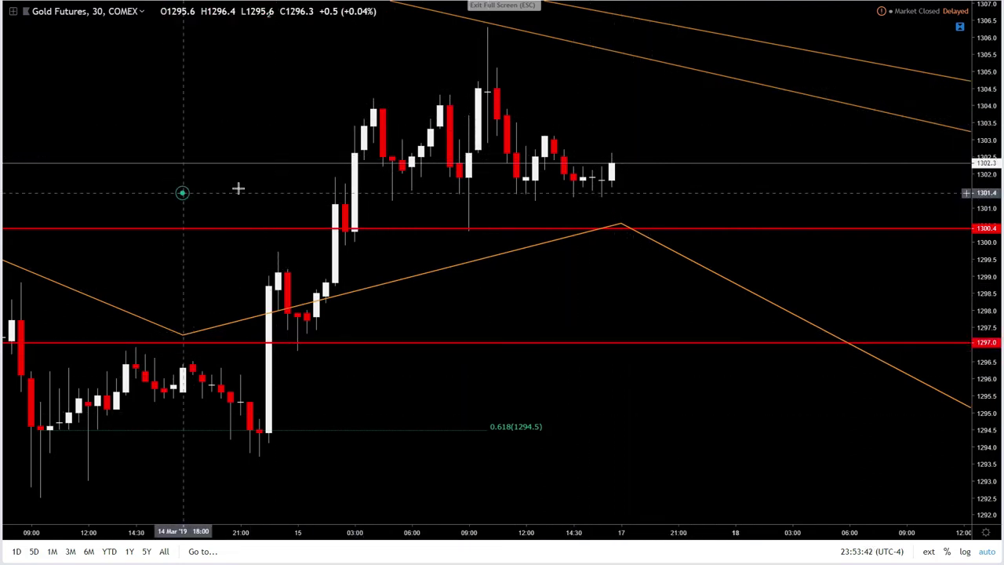
scroll(449, 419, "left", 5)
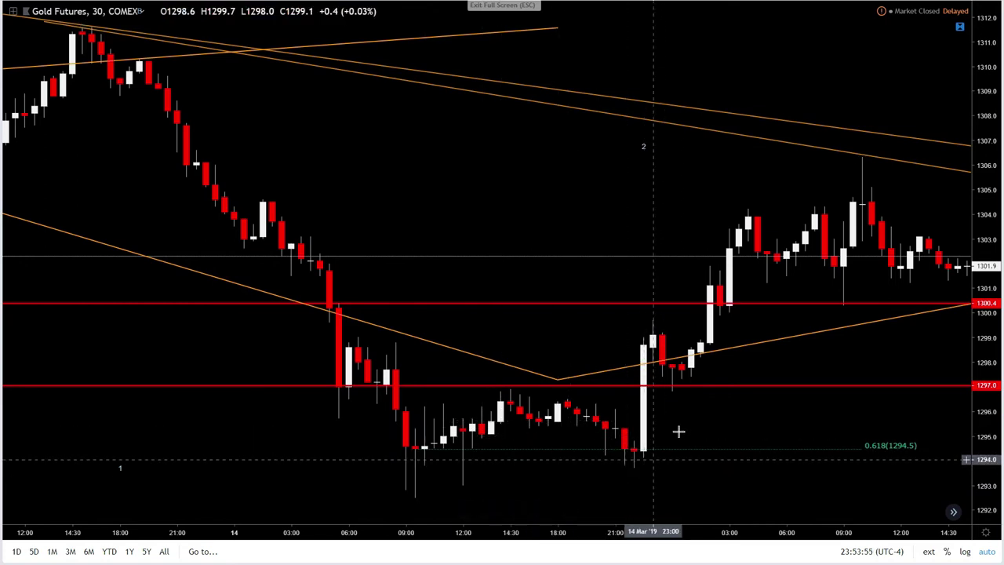
left_click_drag(549, 170, 299, 97)
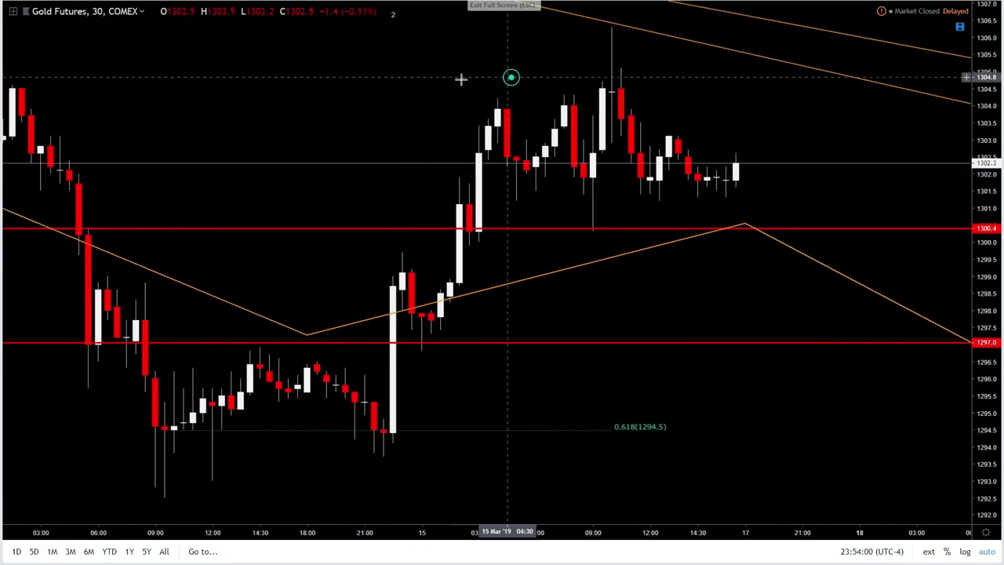
left_click_drag(510, 77, 477, 77)
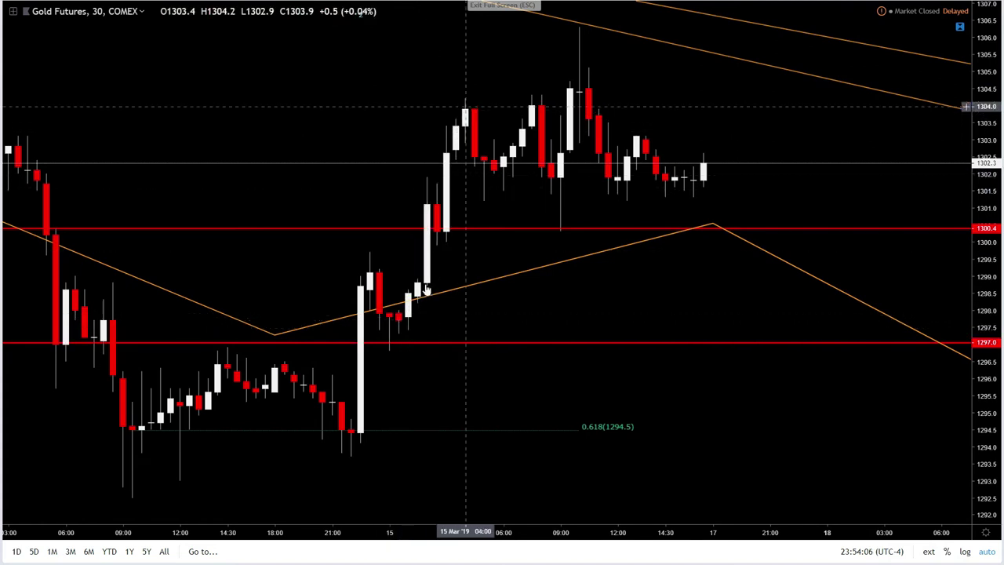
left_click(402, 305)
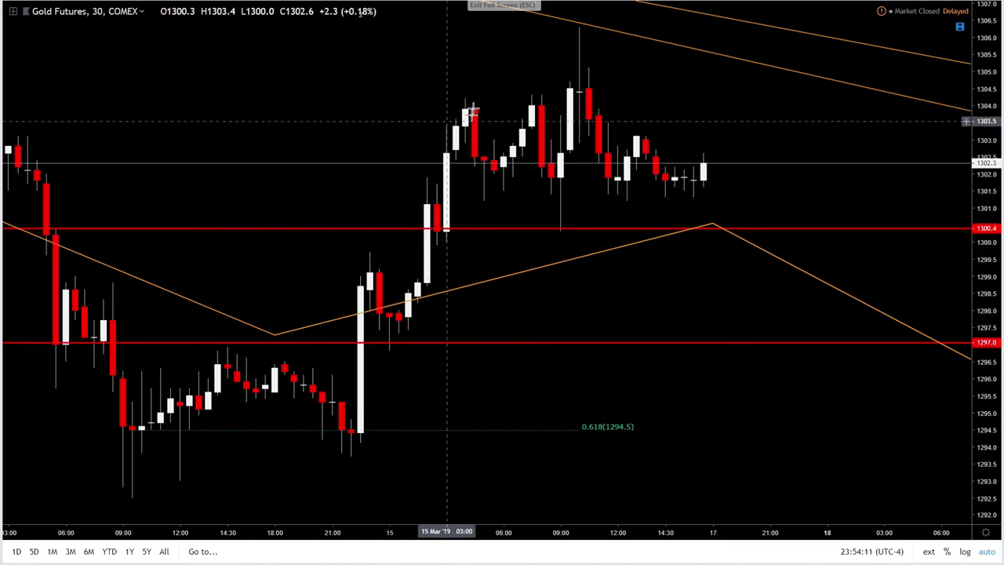
Zoom and pan to the 14–15 March candles and widen the price range around 1300.4 and 1297.0
scroll(377, 228, "up", 3)
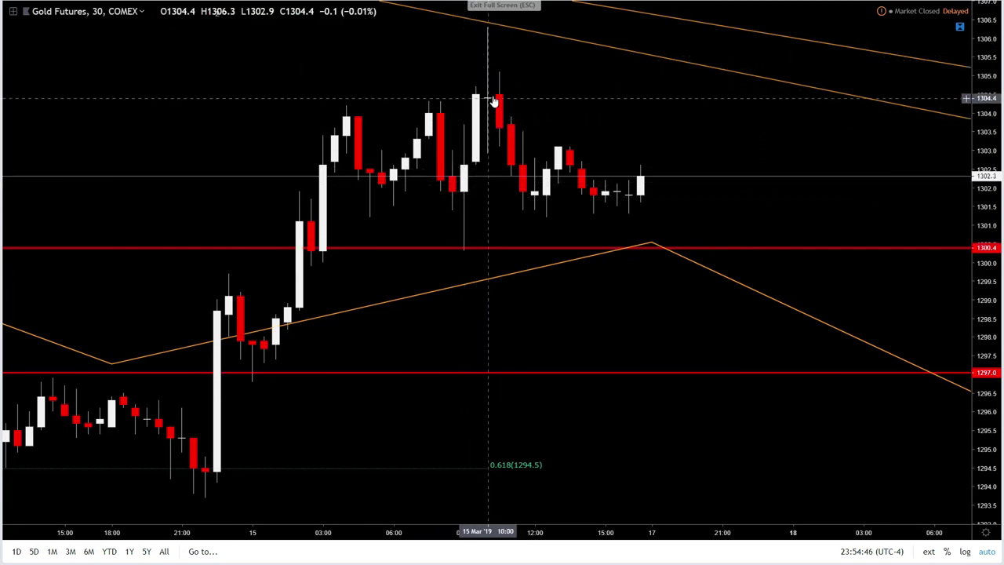
left_click_drag(682, 125, 696, 93)
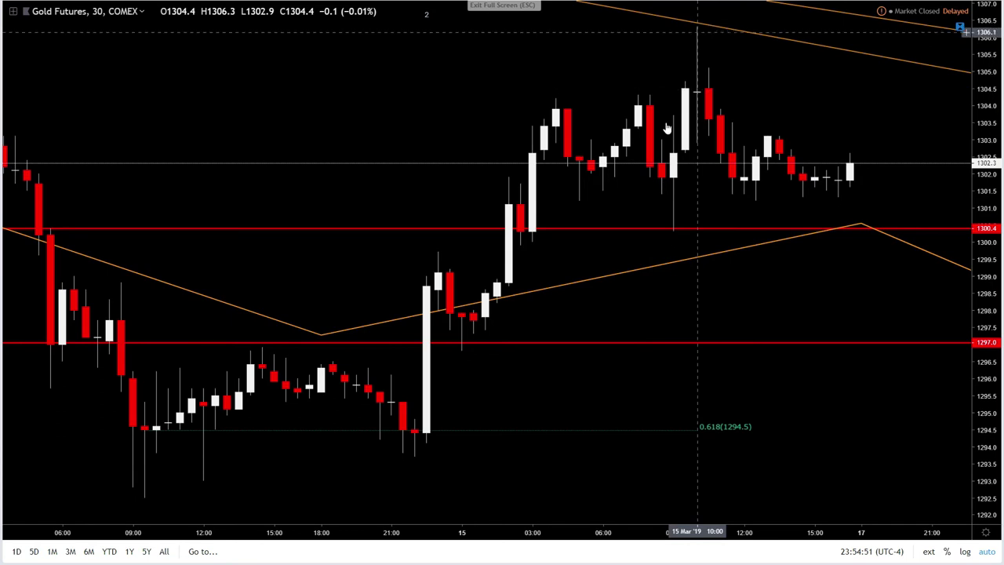
scroll(646, 330, "up", 2)
left_click_drag(636, 332, 922, 318)
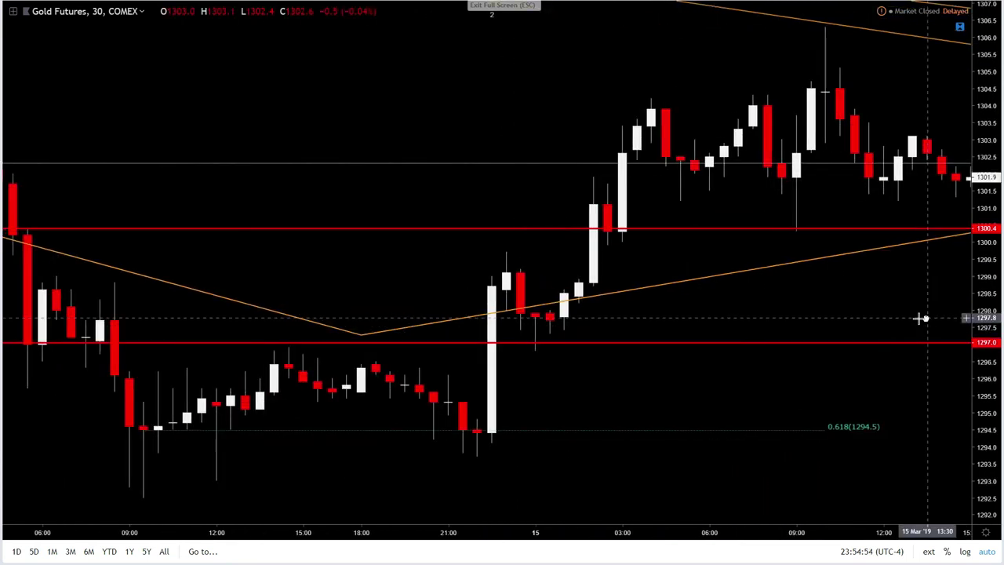
left_click_drag(693, 251, 832, 243)
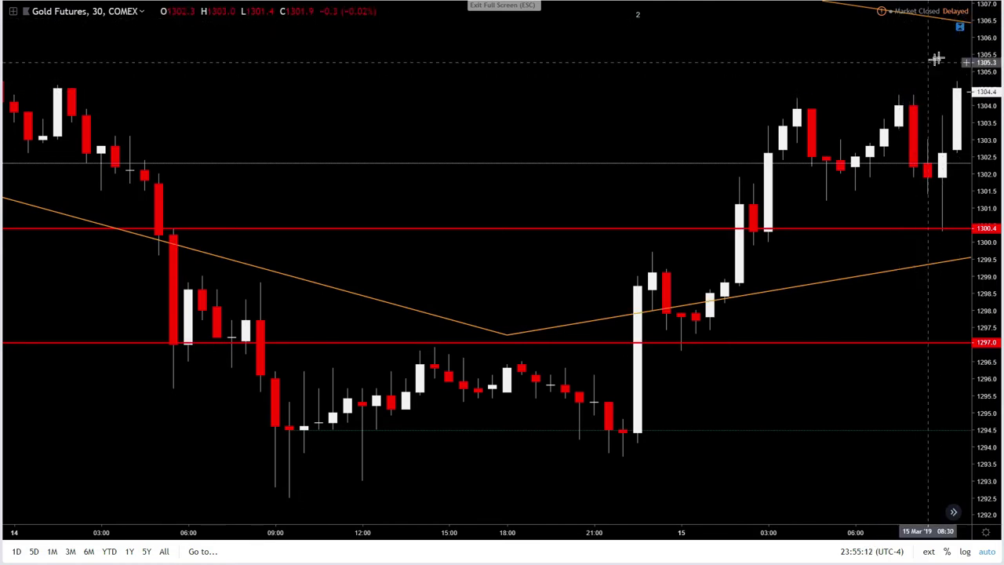
left_click_drag(989, 69, 979, 200)
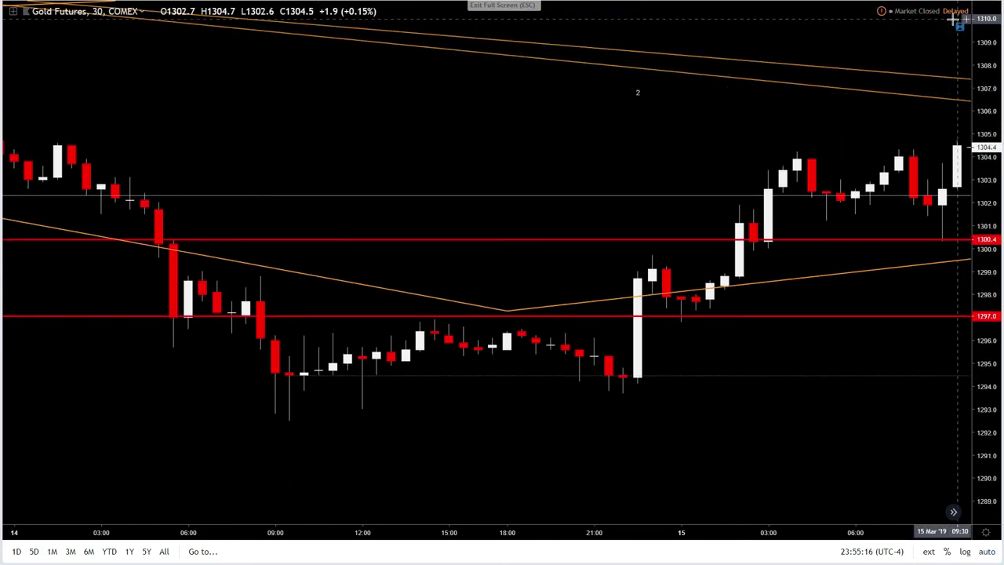
double_click(987, 110)
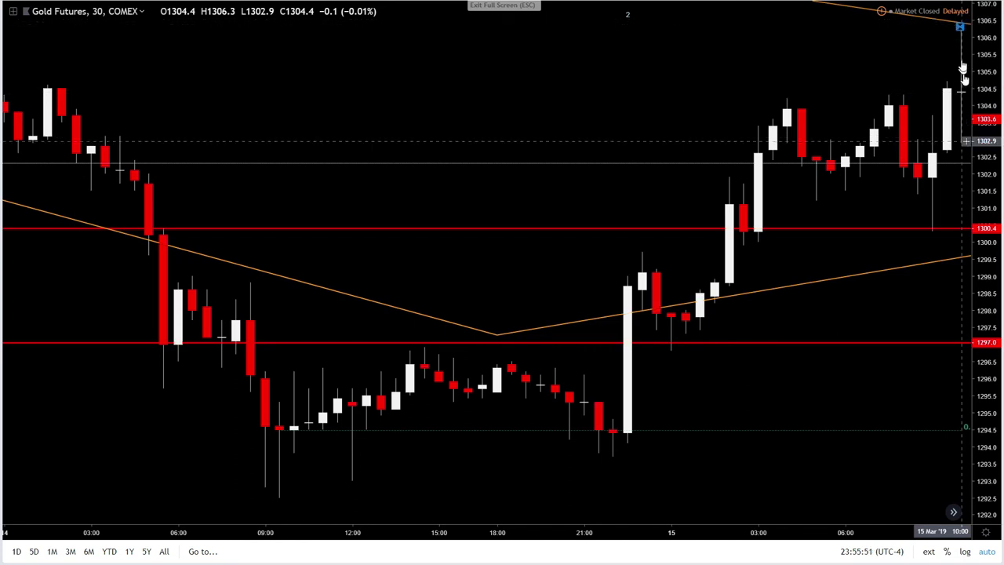
left_click_drag(910, 67, 851, 76)
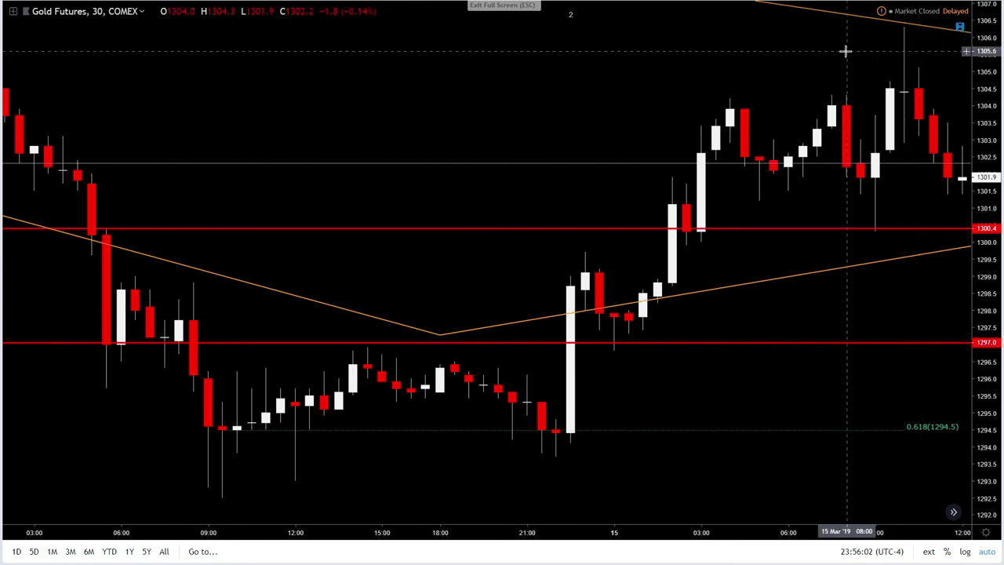
left_click_drag(845, 48, 765, 61)
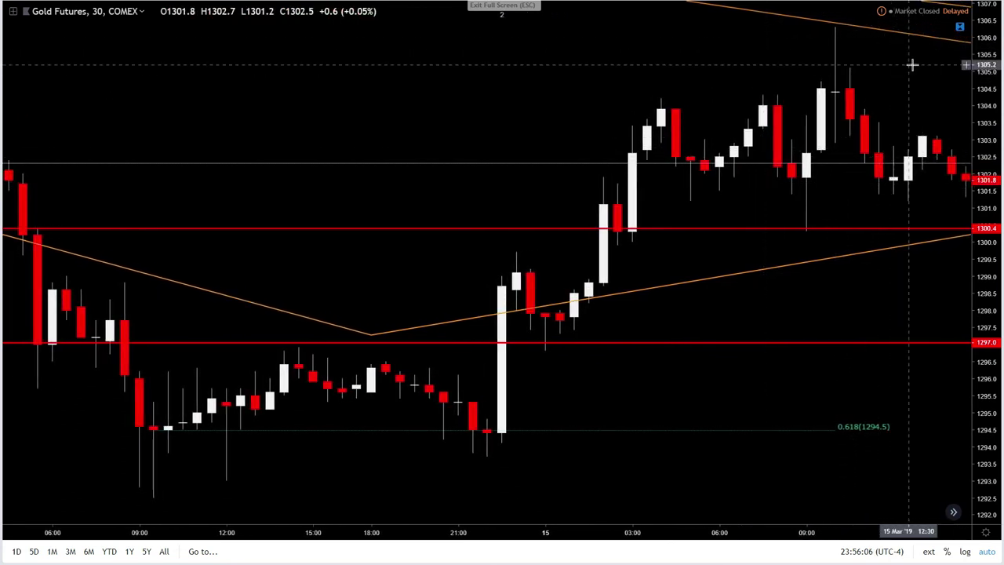
left_click_drag(912, 65, 833, 67)
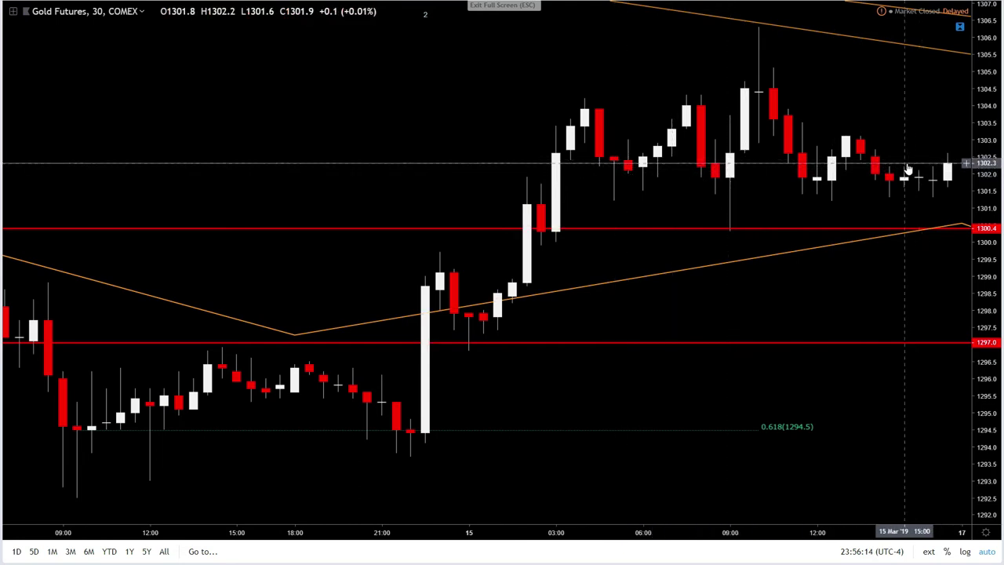
left_click_drag(899, 92, 822, 96)
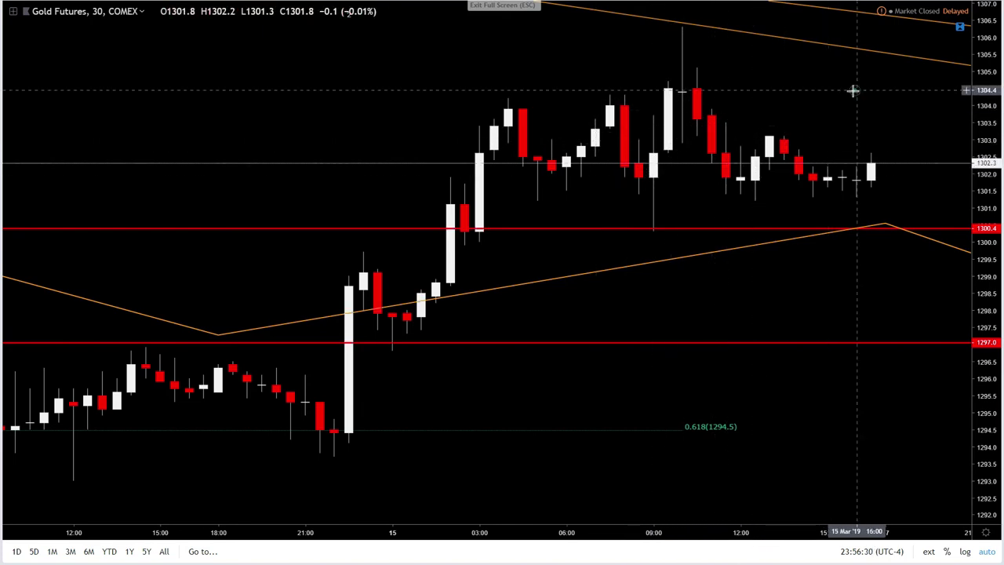
left_click_drag(775, 95, 645, 100)
double_click(981, 149)
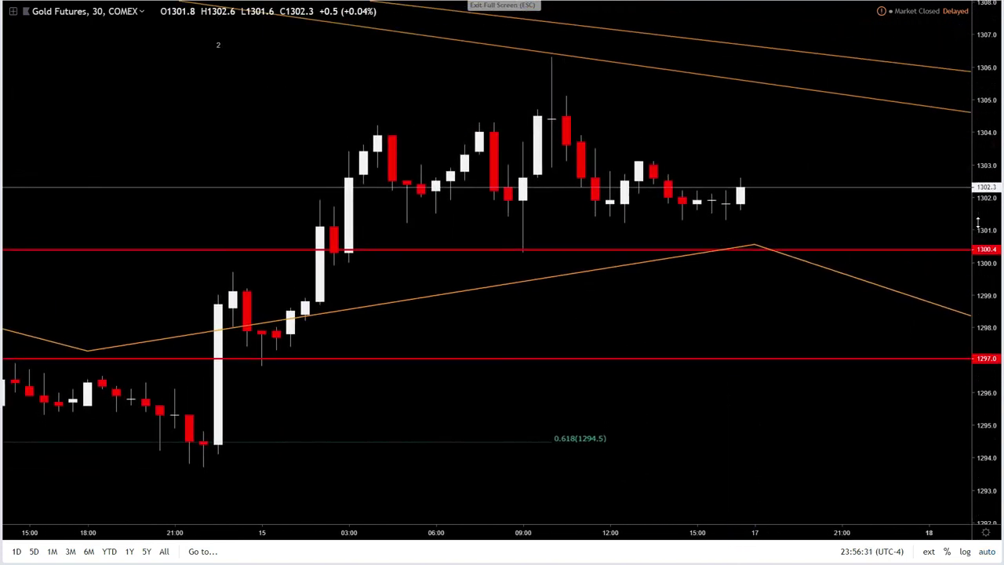
left_click_drag(896, 246, 839, 204)
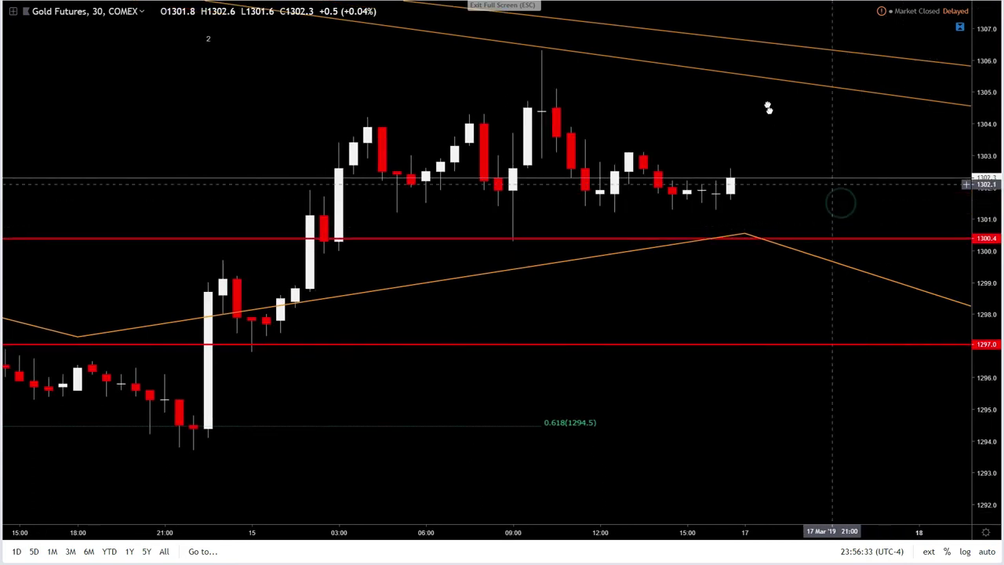
left_click_drag(769, 105, 722, 31)
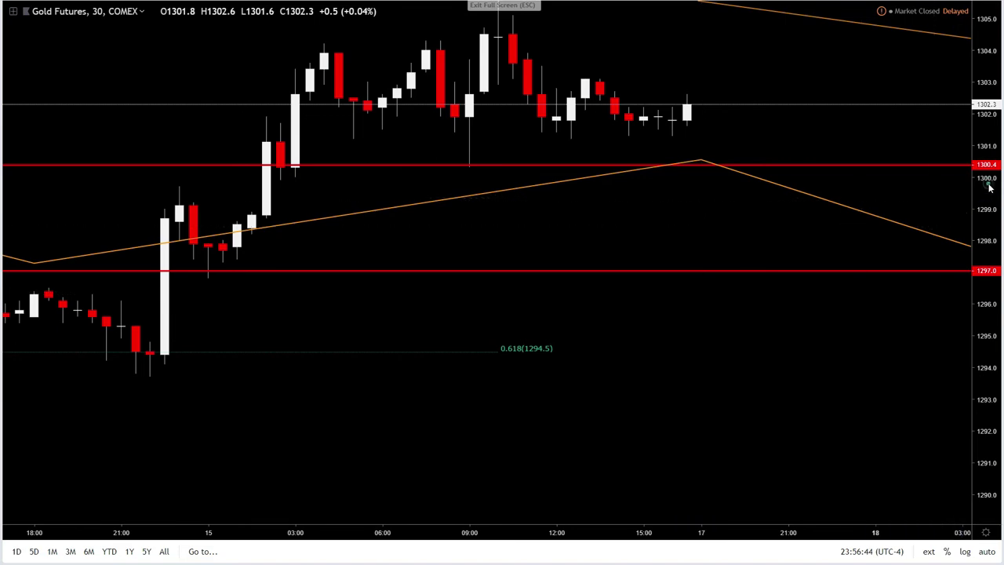
left_click_drag(964, 183, 966, 214)
scroll(619, 301, "down", 5)
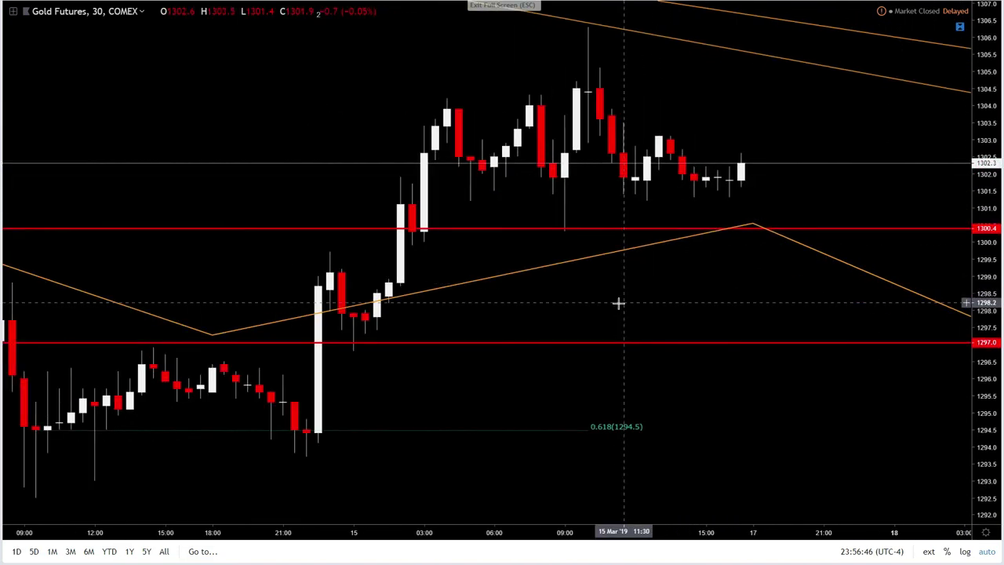
left_click_drag(852, 99, 779, 102)
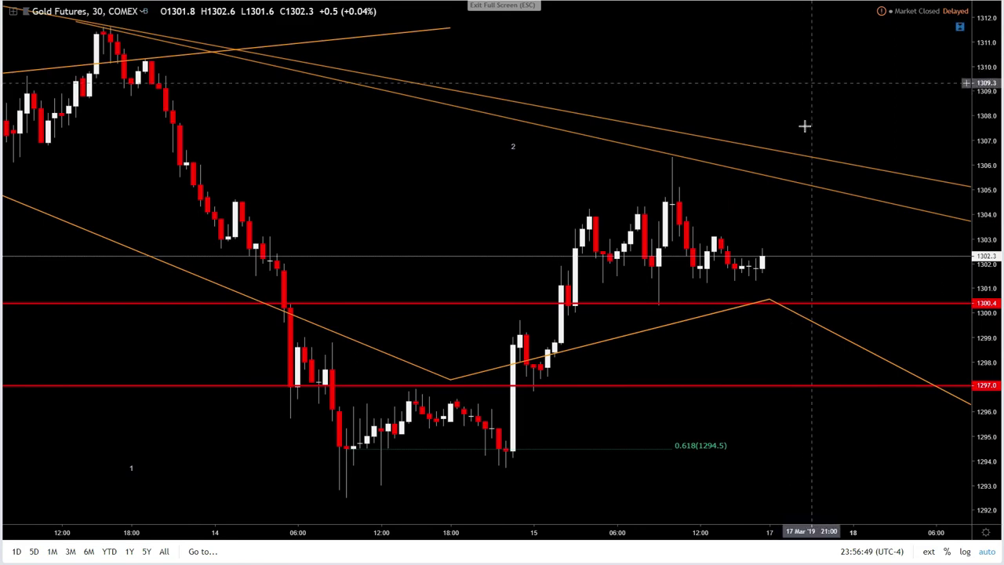
Exit full screen and pick GDX from the watchlist to chart the gold miners ETF
key("Escape")
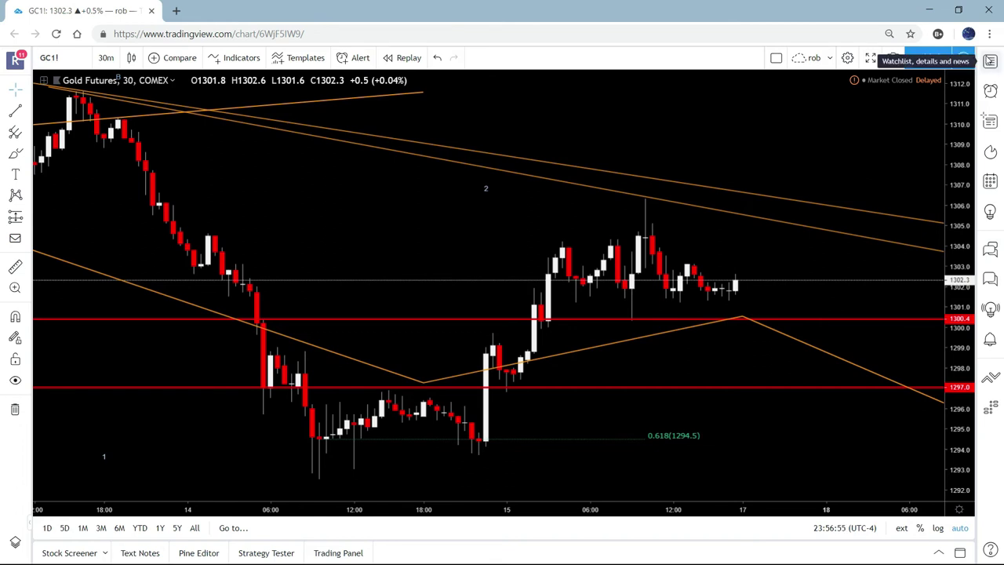
left_click(990, 61)
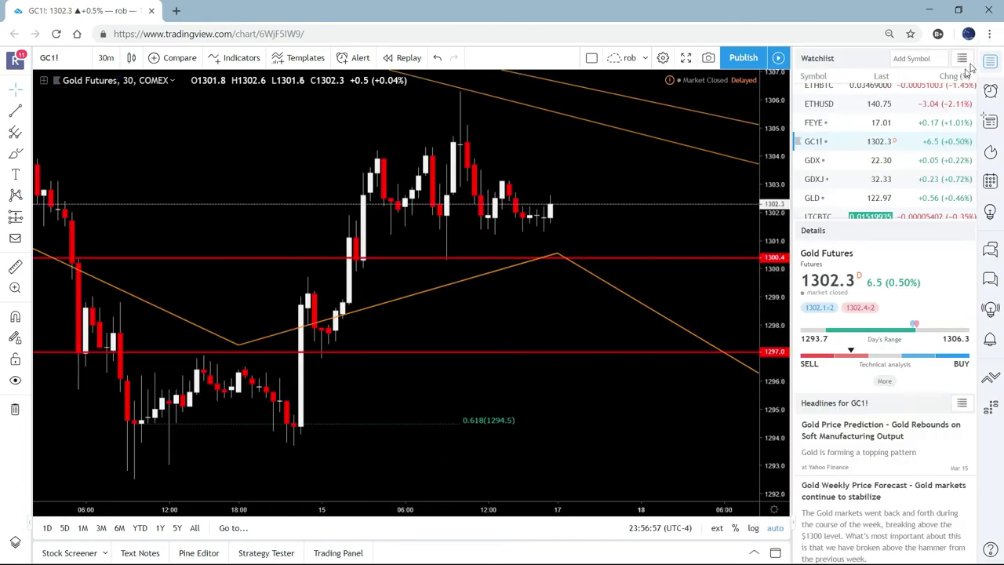
left_click(838, 162)
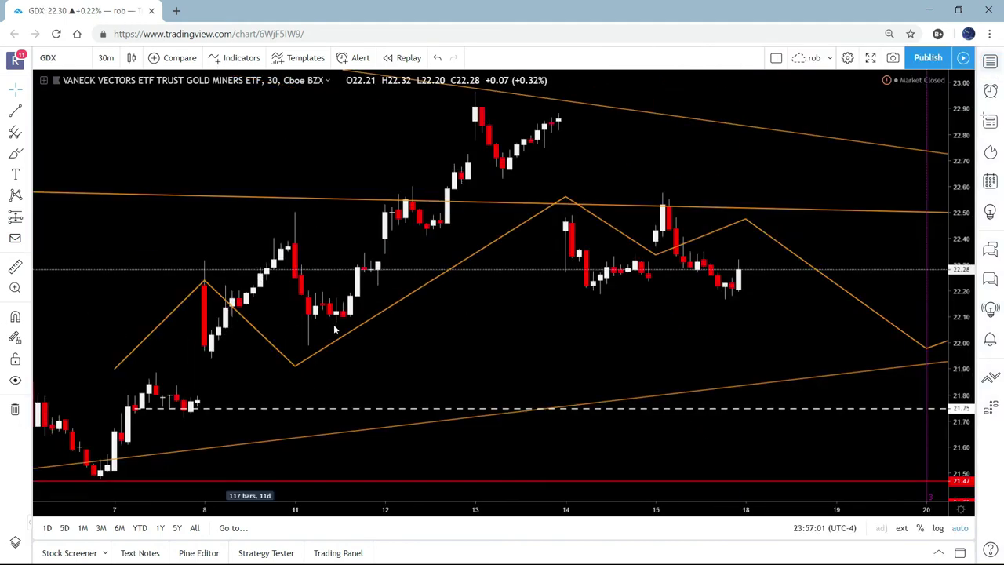
Show GDX full screen and zoom out to bring dates through the 22nd into view
left_click(871, 58)
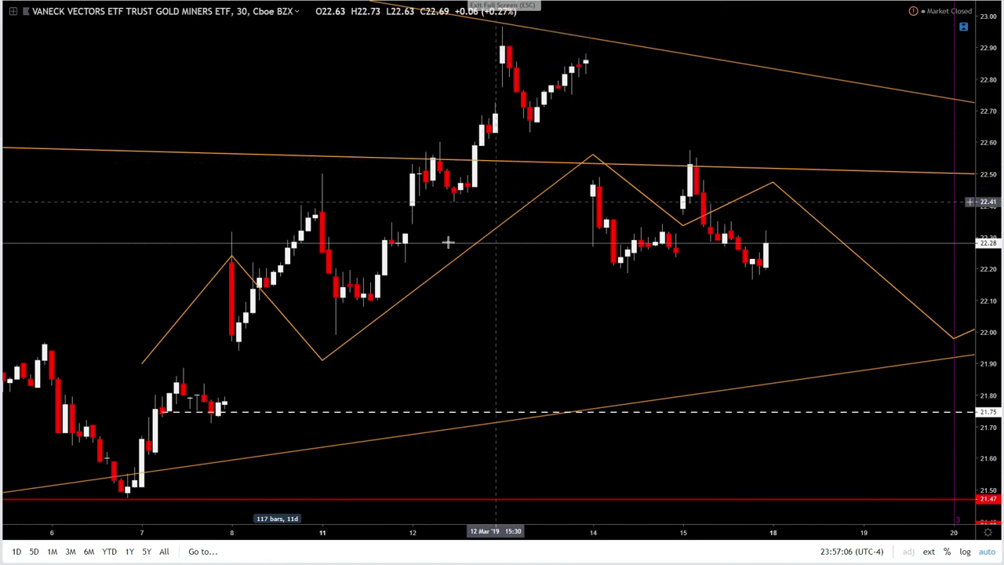
scroll(451, 240, "down", 3)
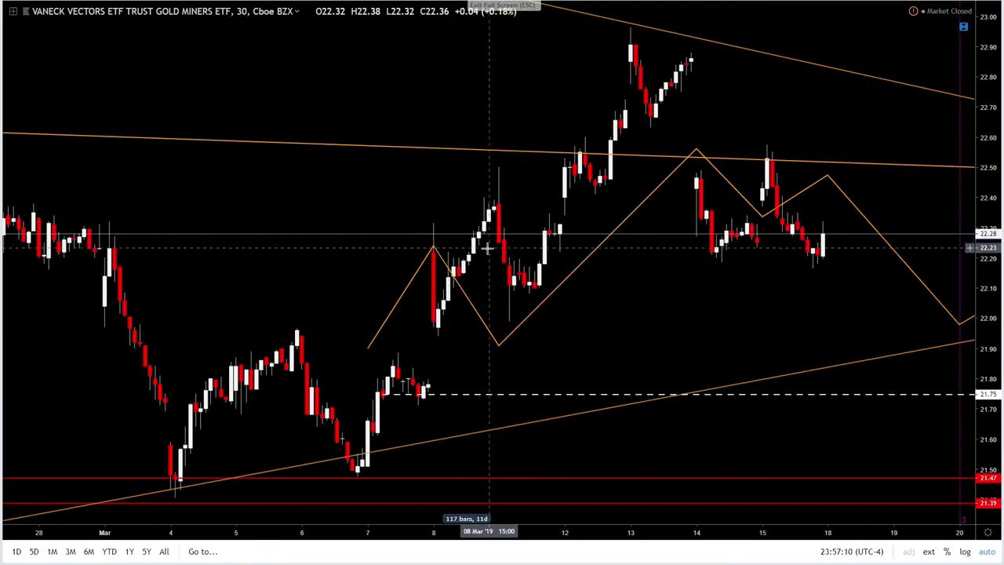
scroll(488, 248, "down", 2)
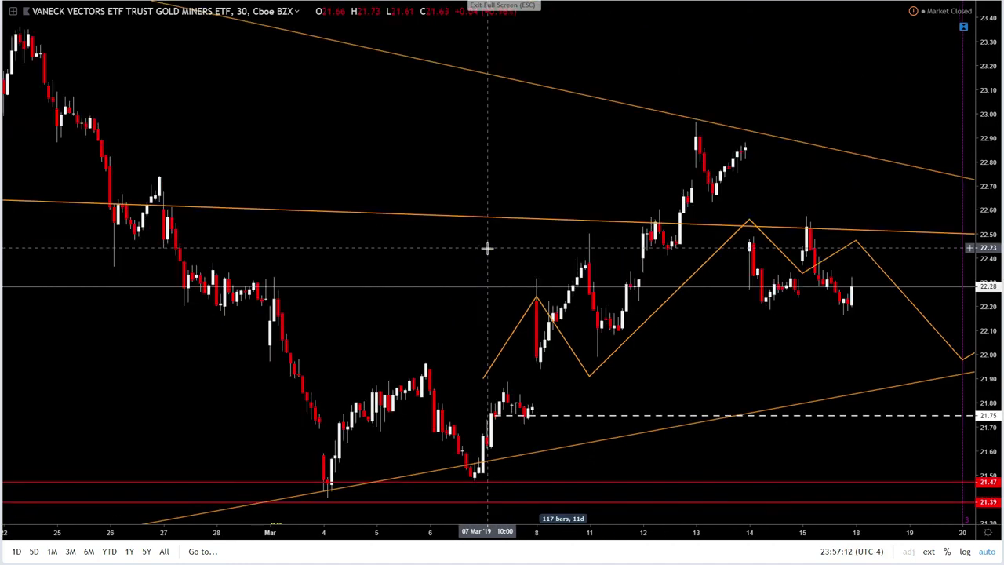
left_click_drag(521, 164, 401, 169)
scroll(396, 171, "down", 2)
scroll(393, 173, "down", 2)
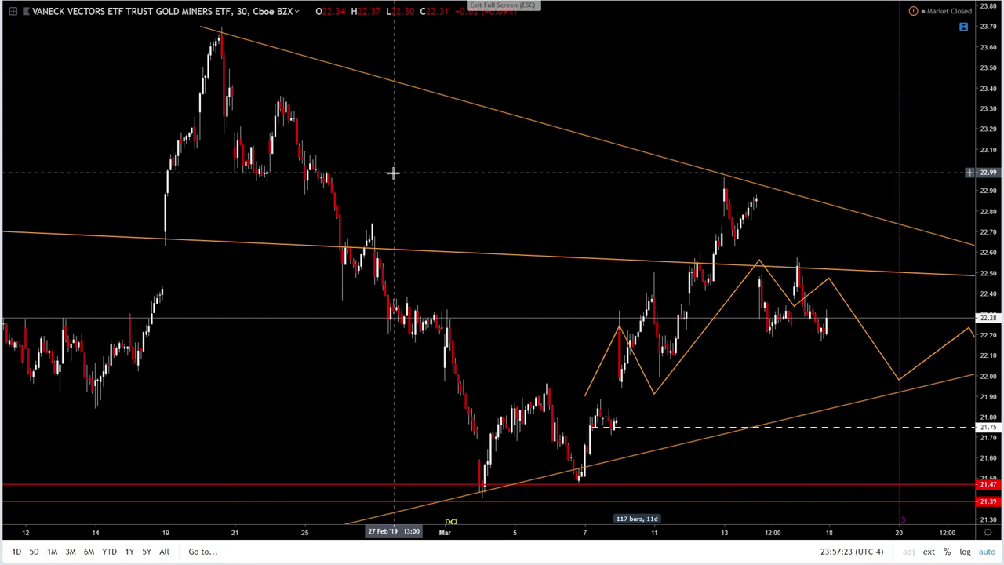
scroll(390, 173, "down", 2)
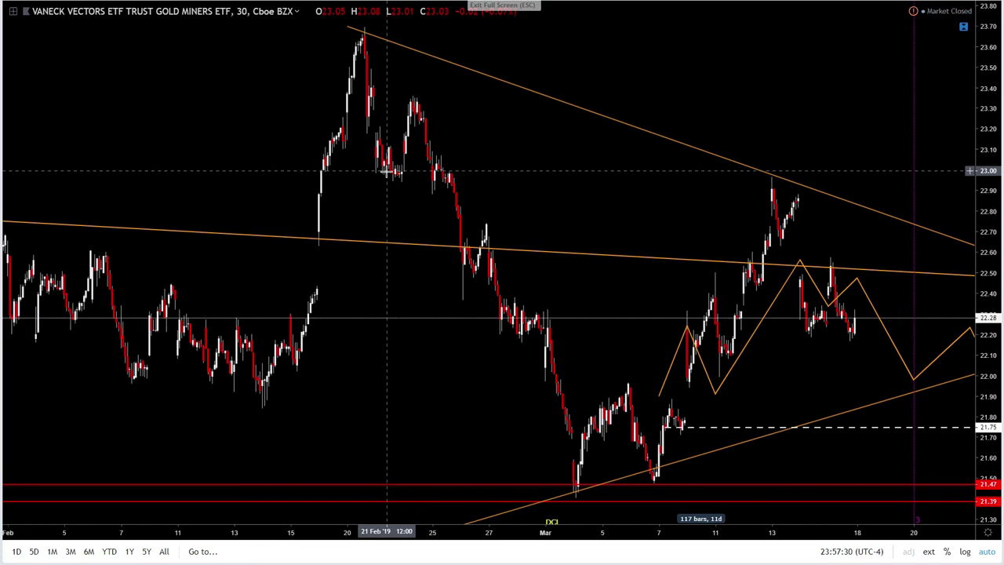
scroll(386, 170, "up", 2)
scroll(386, 170, "up", 2)
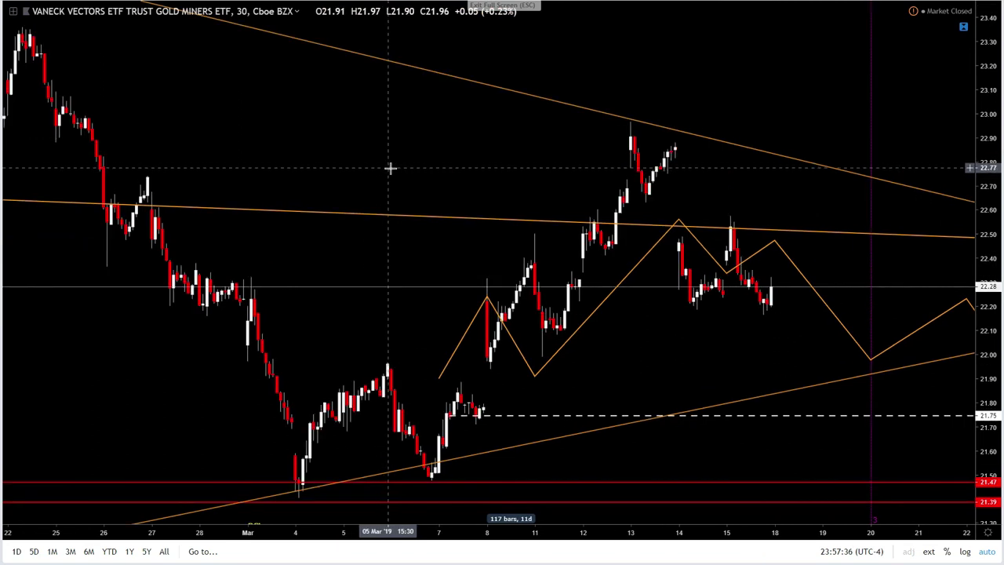
scroll(398, 145, "down", 4)
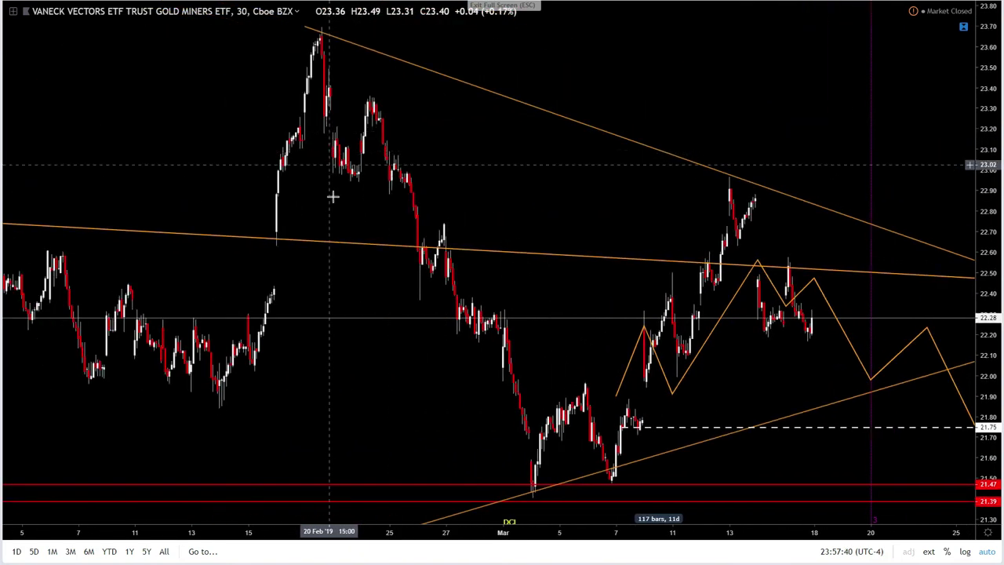
scroll(394, 197, "down", 3)
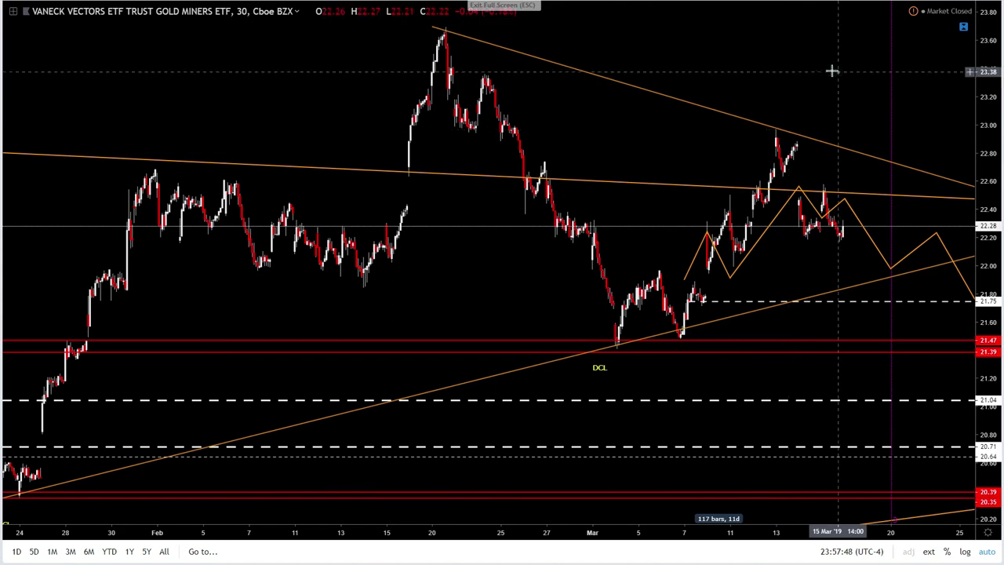
scroll(699, 70, "up", 3)
scroll(702, 147, "down", 4)
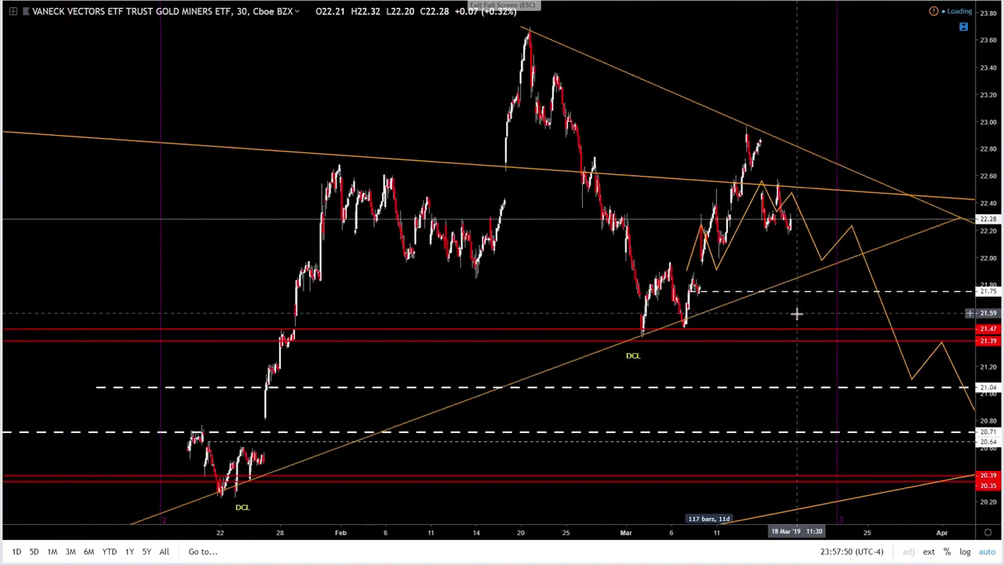
Pan and zoom onto the projected orange zigzag decline toward the 21.47 and 21.39 supports
left_click(524, 288)
left_click_drag(523, 288, 474, 283)
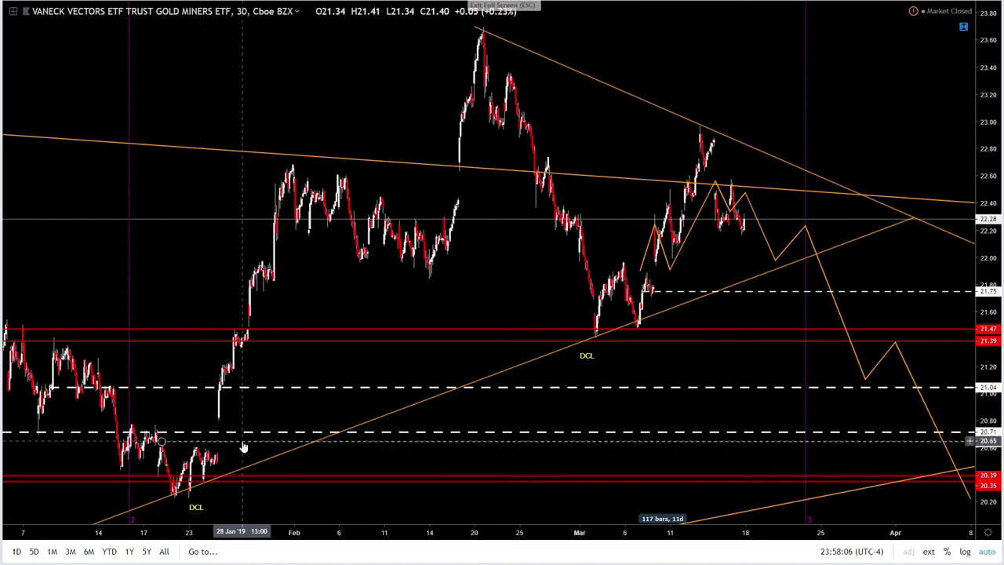
left_click_drag(486, 291, 400, 305)
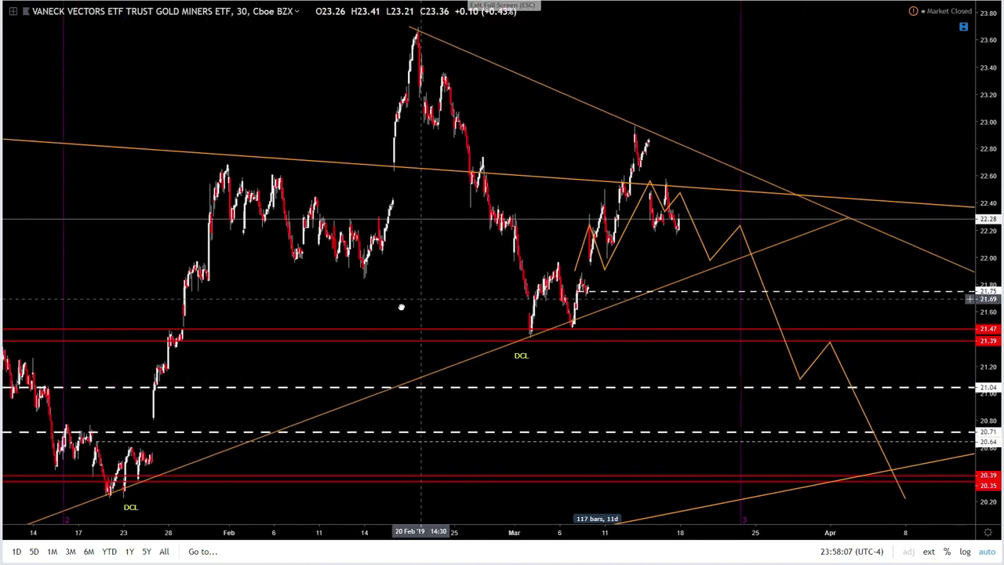
scroll(503, 355, "down", 2)
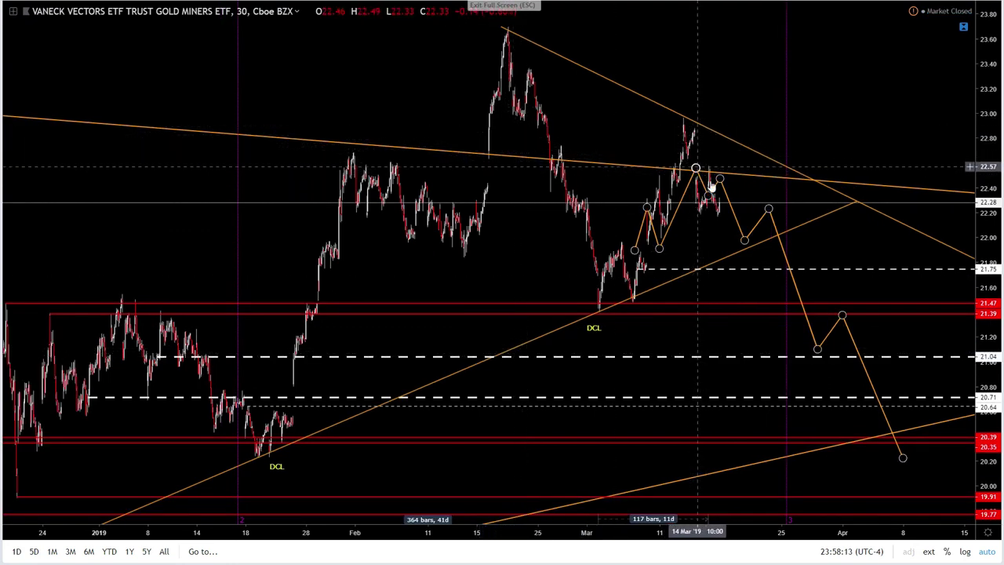
scroll(679, 230, "up", 4)
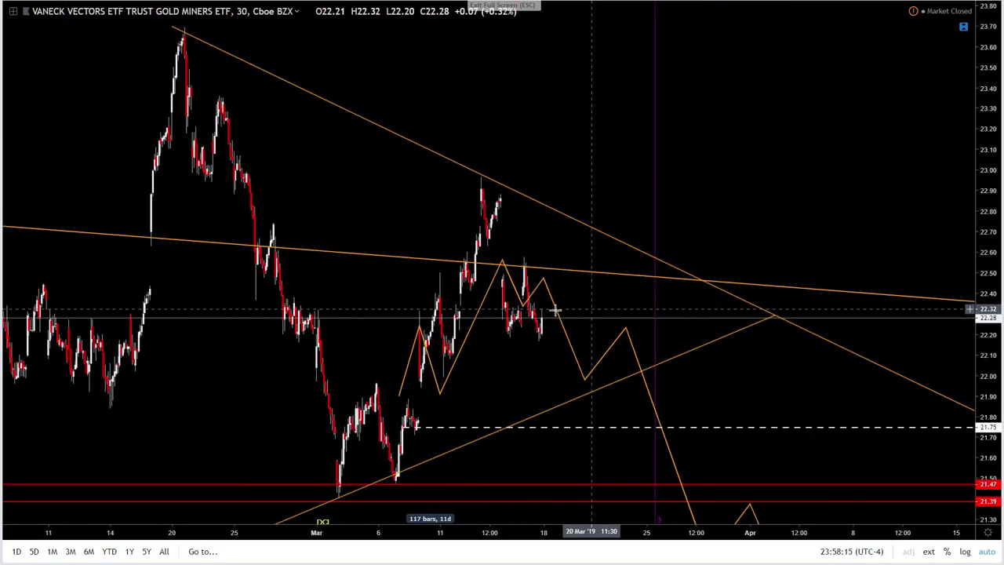
scroll(498, 259, "up", 2)
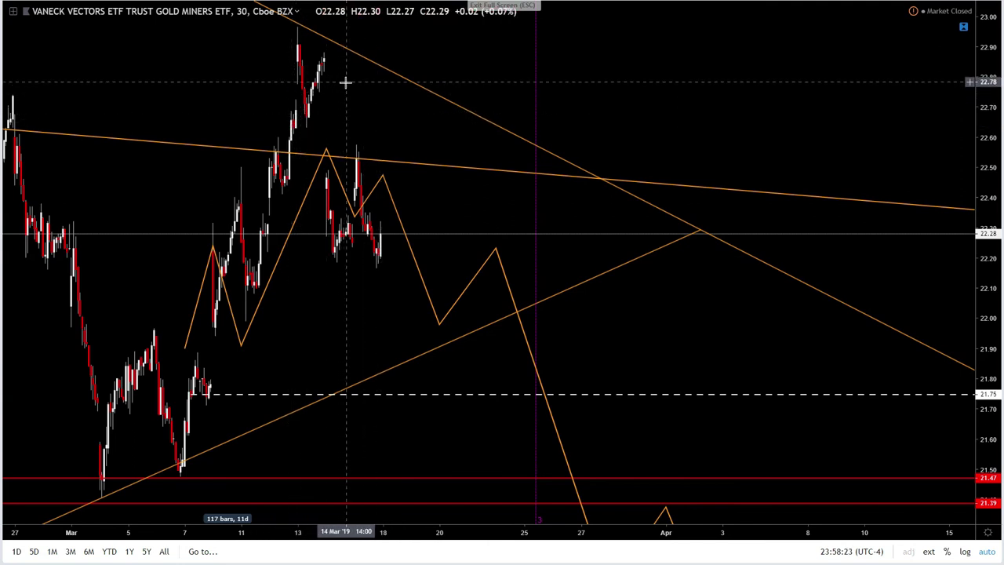
left_click_drag(362, 99, 624, 104)
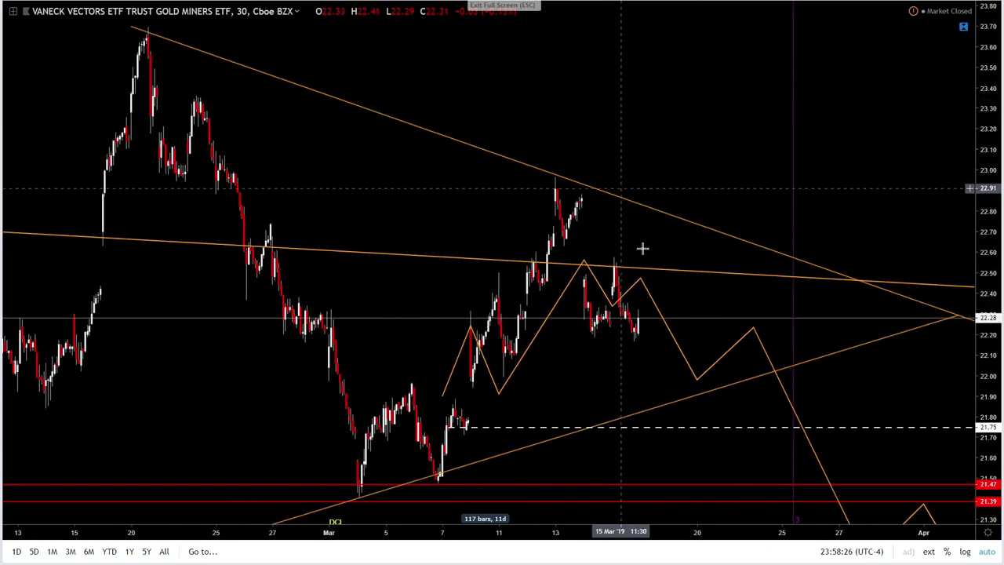
scroll(671, 382, "up", 1)
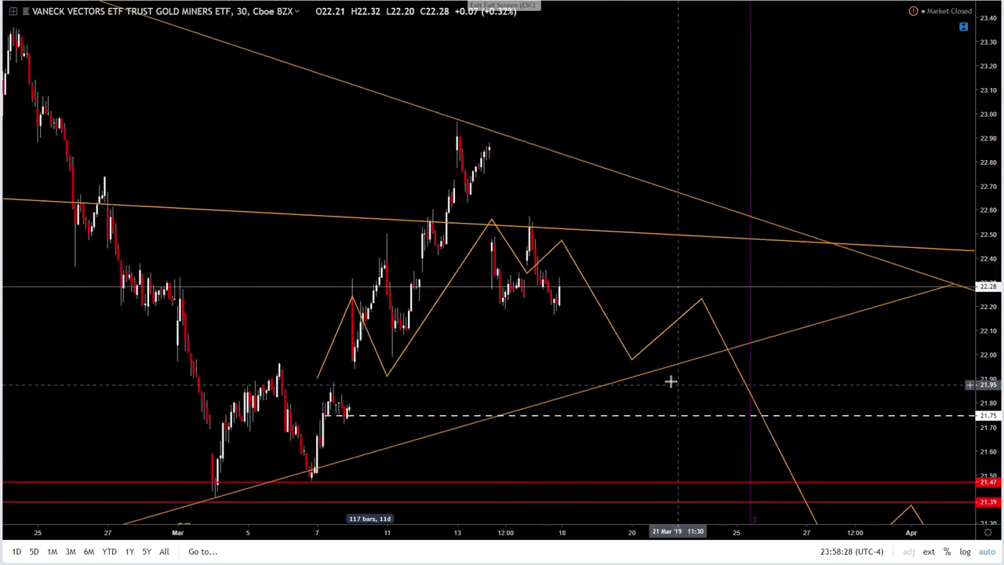
scroll(671, 382, "up", 1)
left_click_drag(574, 207, 832, 203)
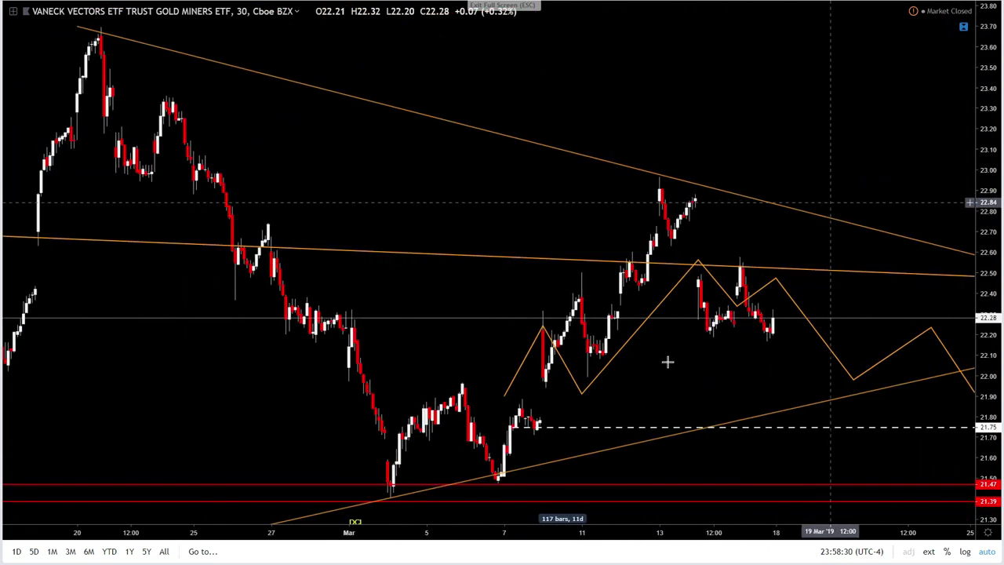
scroll(663, 363, "up", 2)
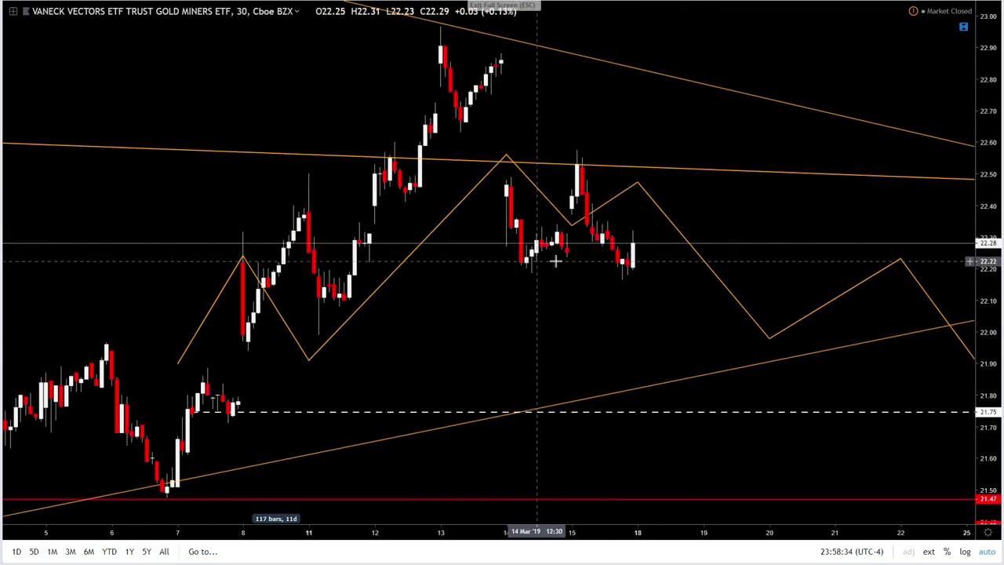
Pan back to the early-March GDX candles and select the orange projected zigzag path
left_click_drag(710, 133, 987, 135)
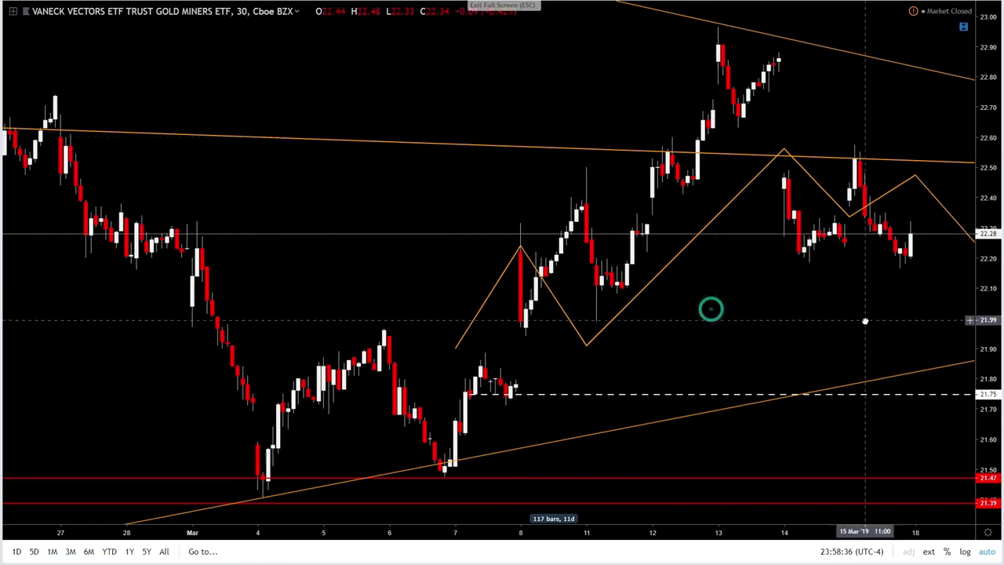
left_click_drag(738, 325, 802, 357)
scroll(837, 317, "up", 2)
scroll(811, 328, "up", 6)
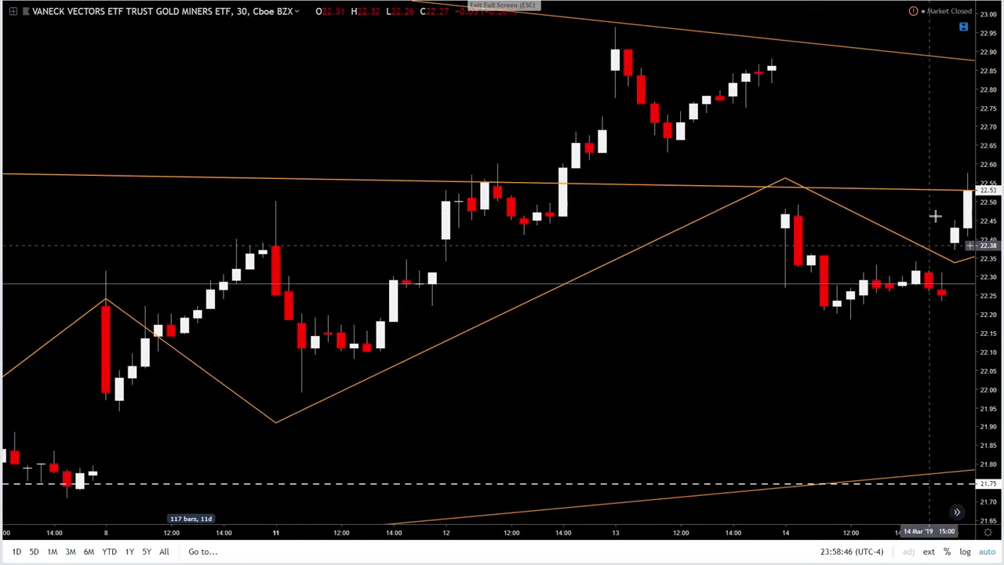
left_click(198, 365)
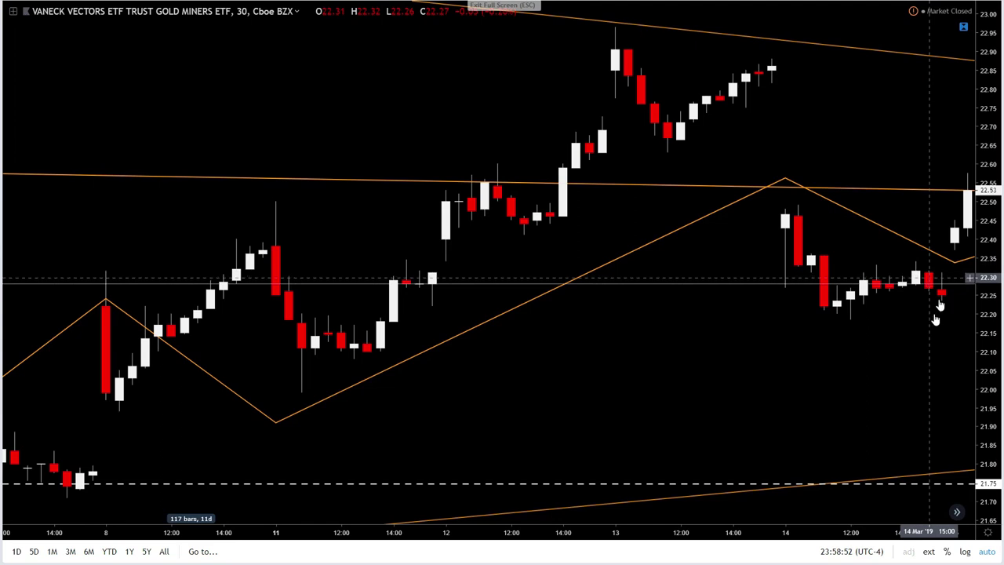
mouse_move(898, 352)
left_mouse_down()
mouse_move(921, 363)
mouse_move(907, 364)
left_mouse_up()
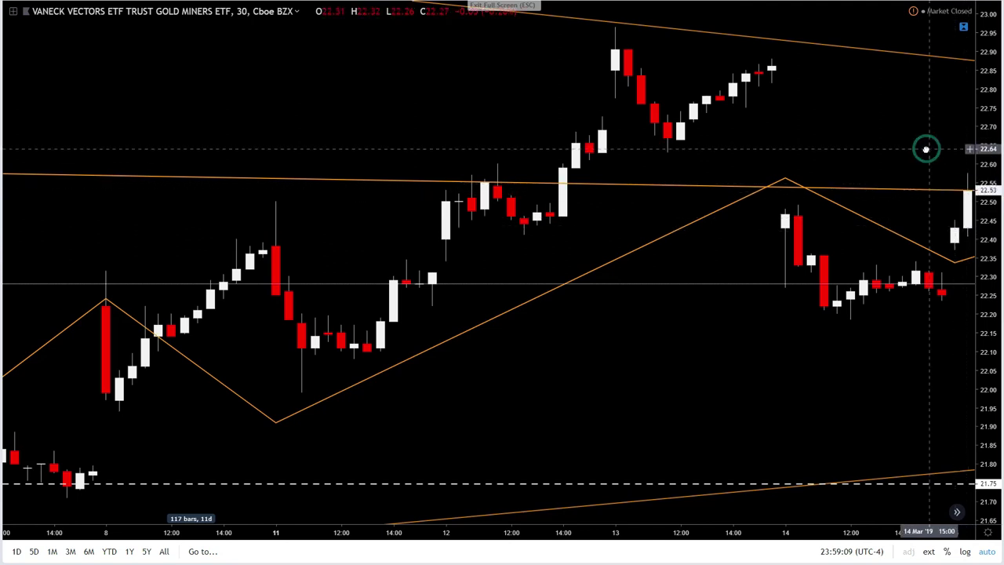
Pan forward to the latest candles and the projected path beyond 18 Mar
left_click_drag(926, 149, 813, 174)
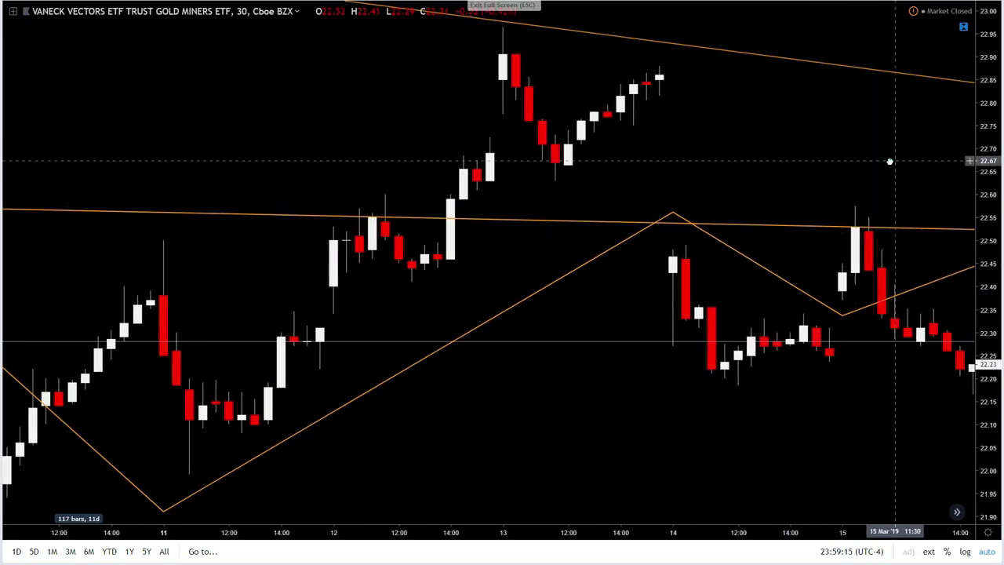
left_click_drag(890, 161, 888, 161)
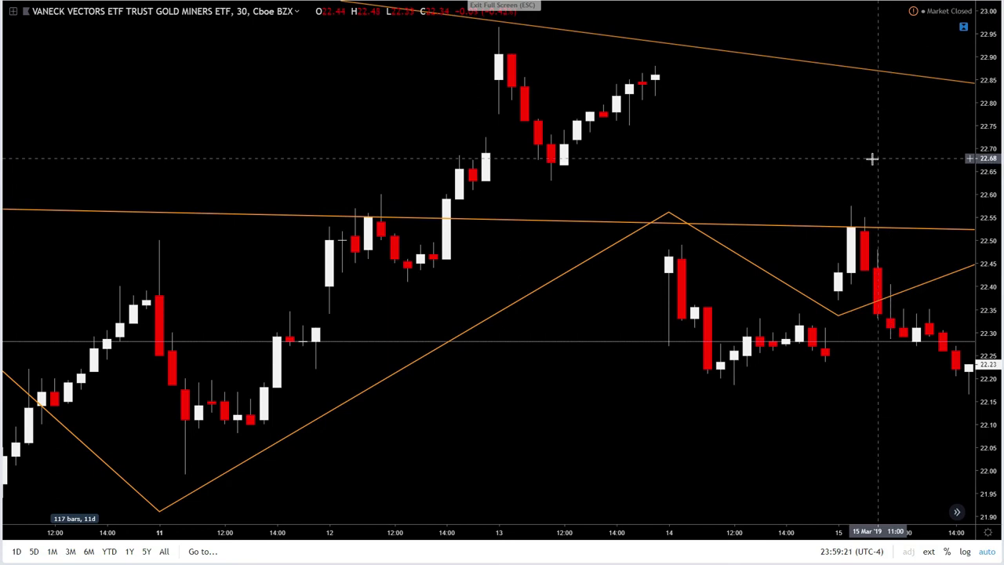
left_click_drag(872, 158, 837, 165)
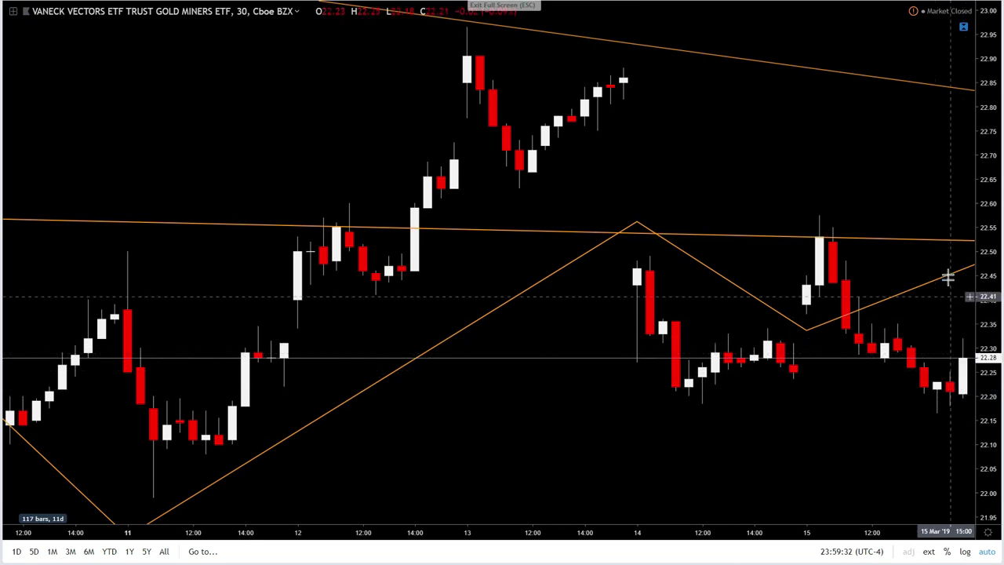
left_click_drag(941, 184, 890, 186)
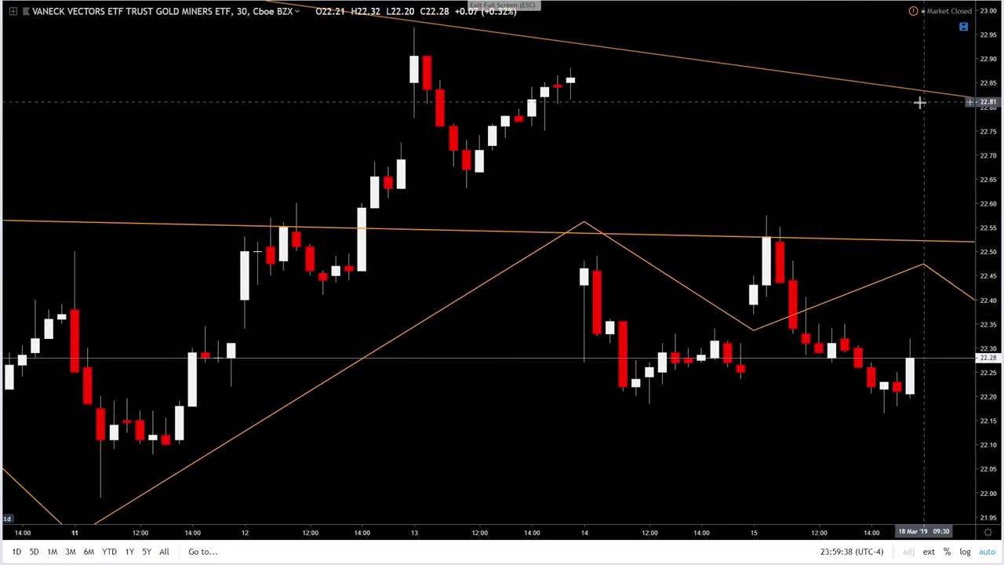
left_click_drag(908, 128, 773, 132)
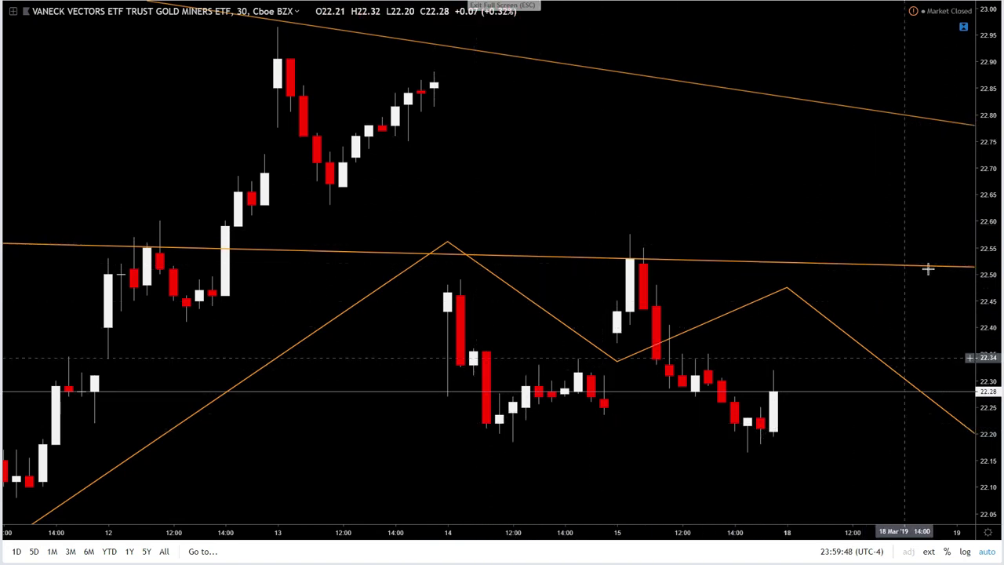
scroll(832, 198, "down", 4)
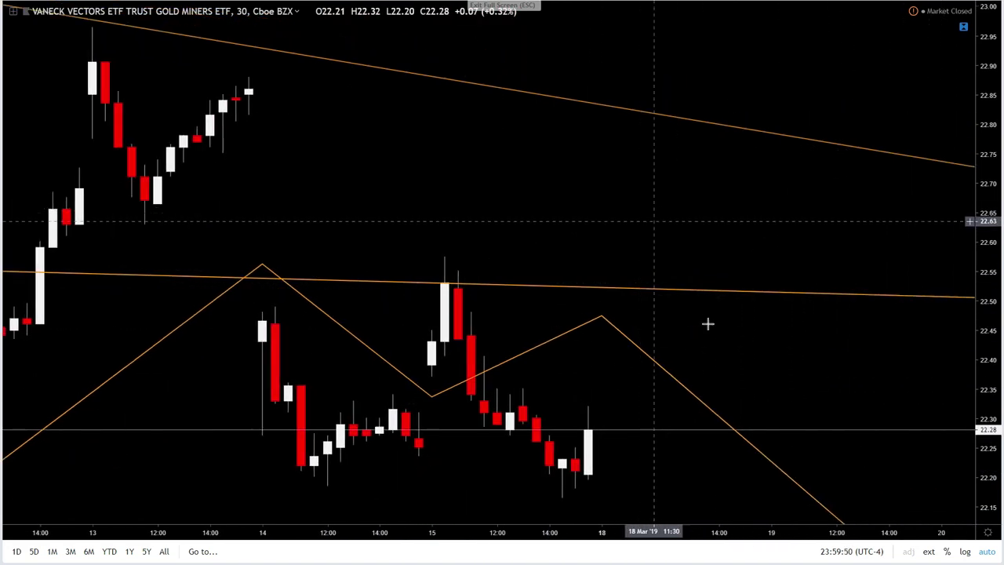
scroll(787, 377, "down", 2)
left_click_drag(832, 330, 708, 328)
scroll(682, 299, "down", 3)
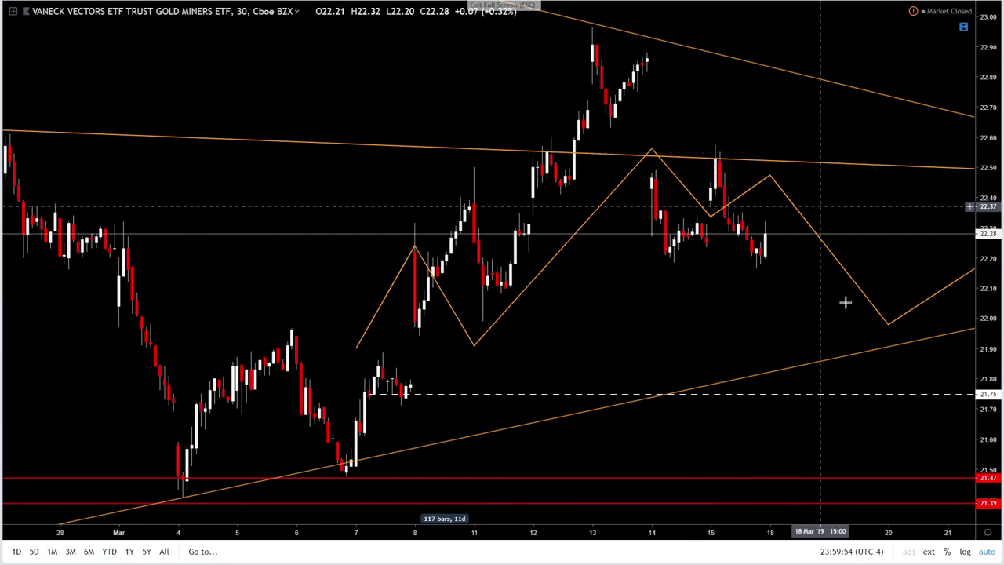
Exit full screen and select GDXJ in the watchlist
key("Escape")
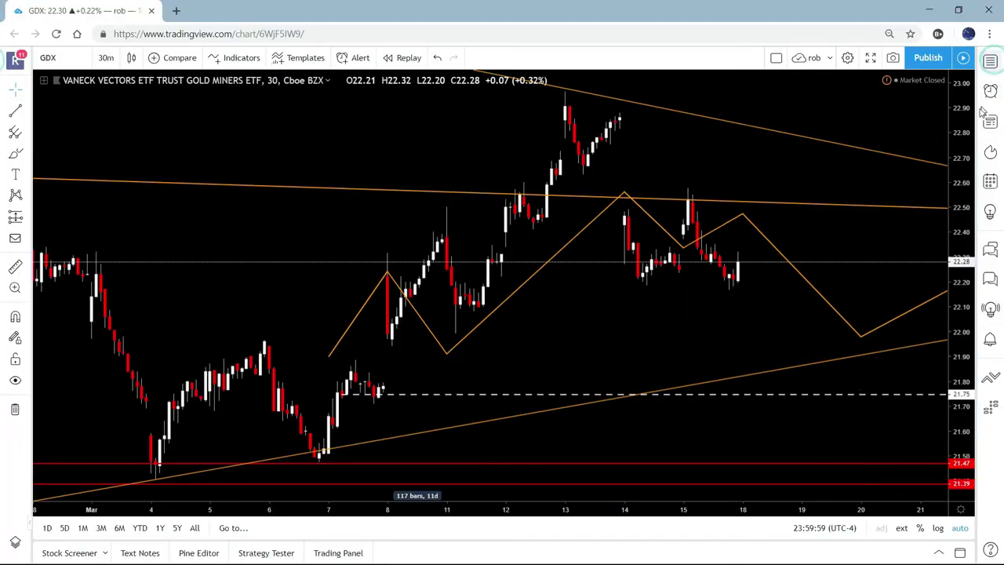
left_click(990, 61)
left_click(844, 179)
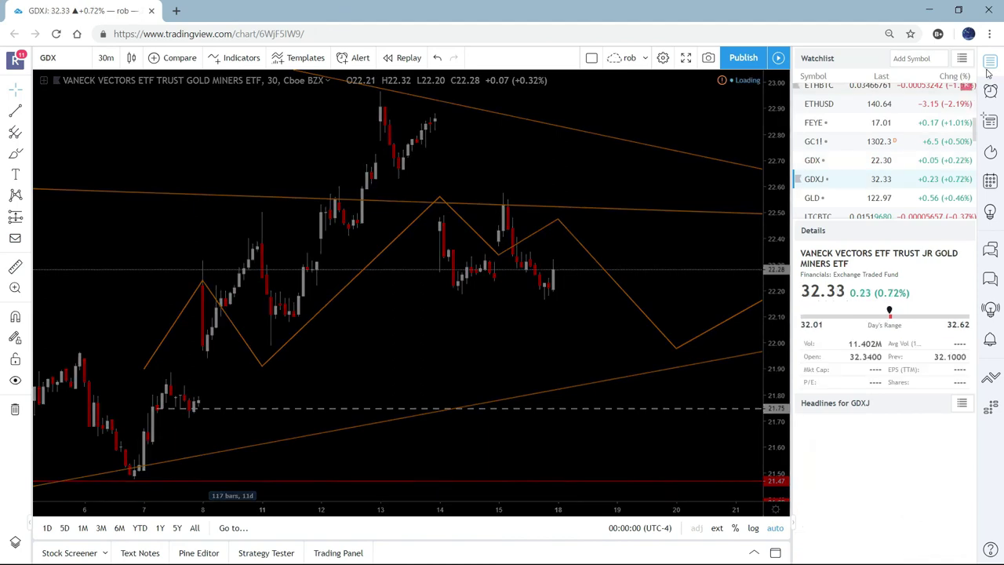
Zoom out on GDXJ to show the wave labels, February-high trendline and green C box into April
scroll(667, 263, "up", 5)
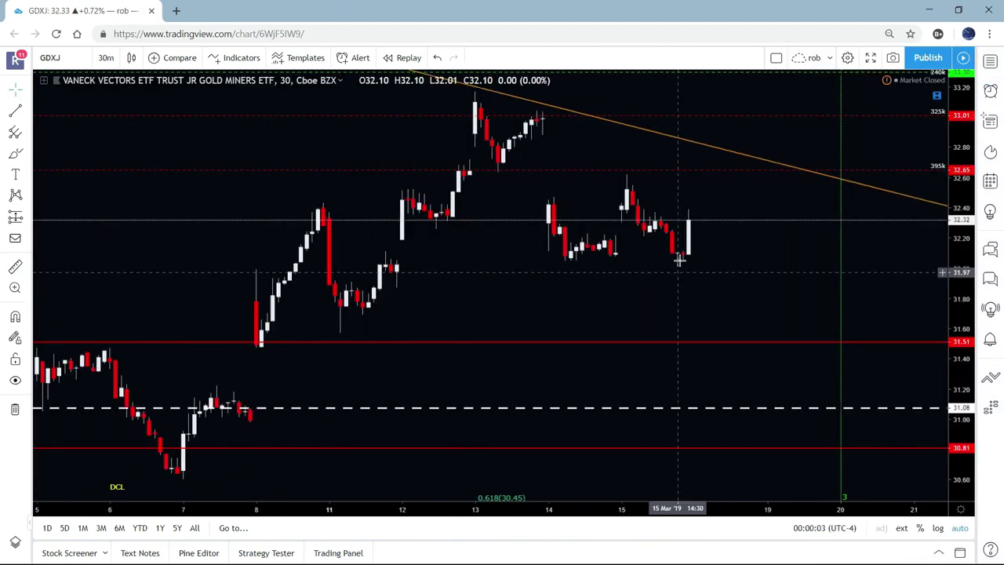
scroll(628, 306, "down", 4)
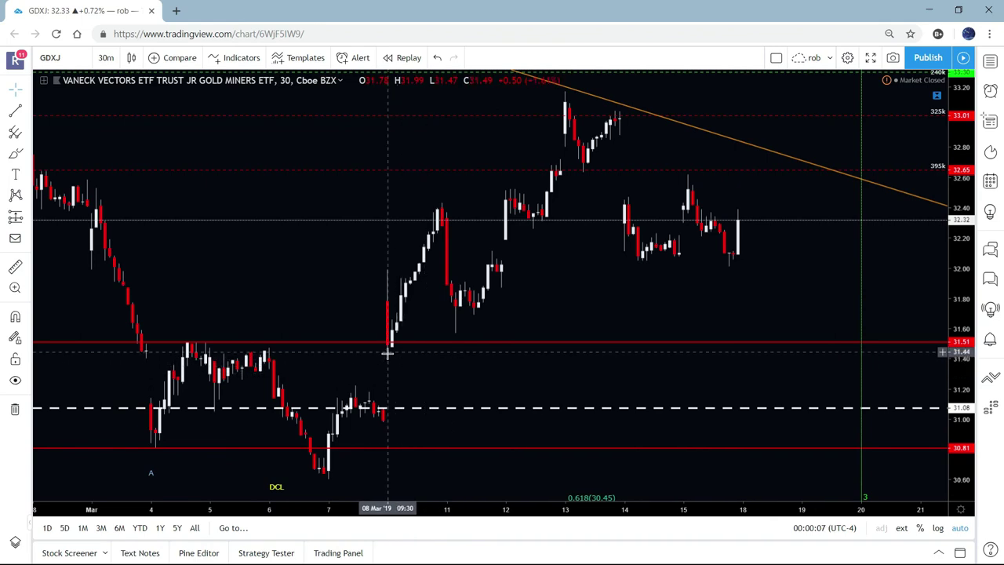
scroll(370, 377, "down", 6)
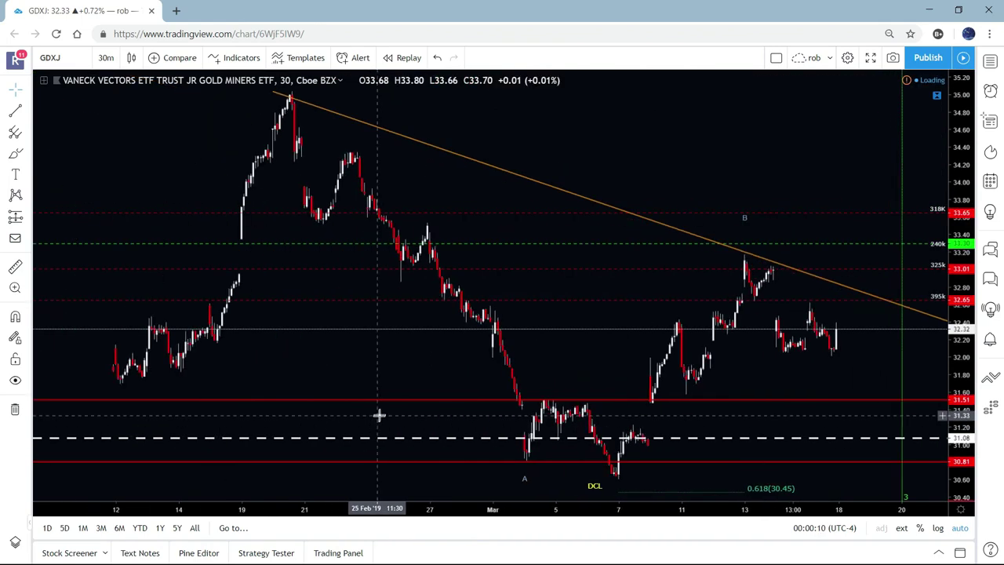
scroll(439, 416, "down", 5)
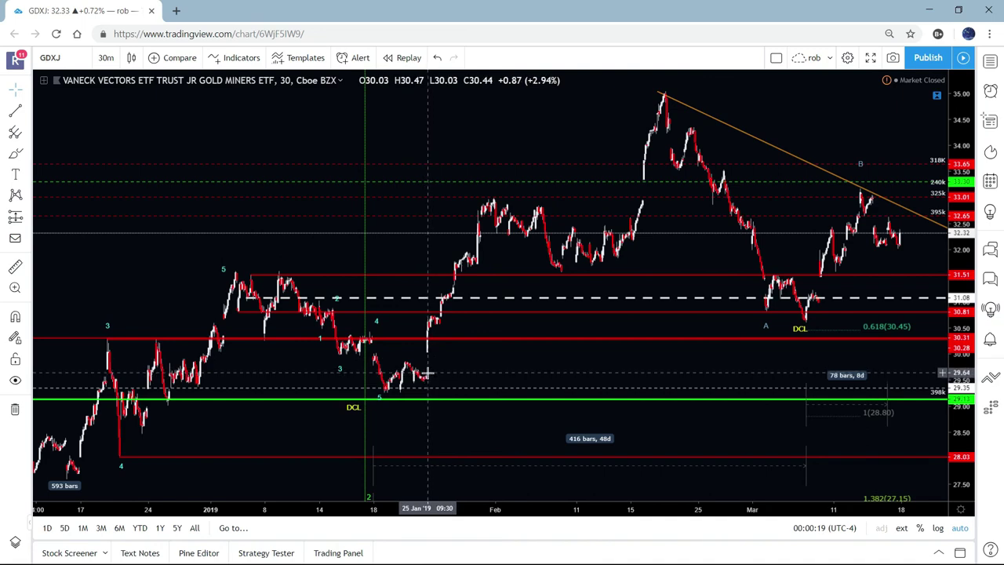
scroll(325, 130, "right", 3)
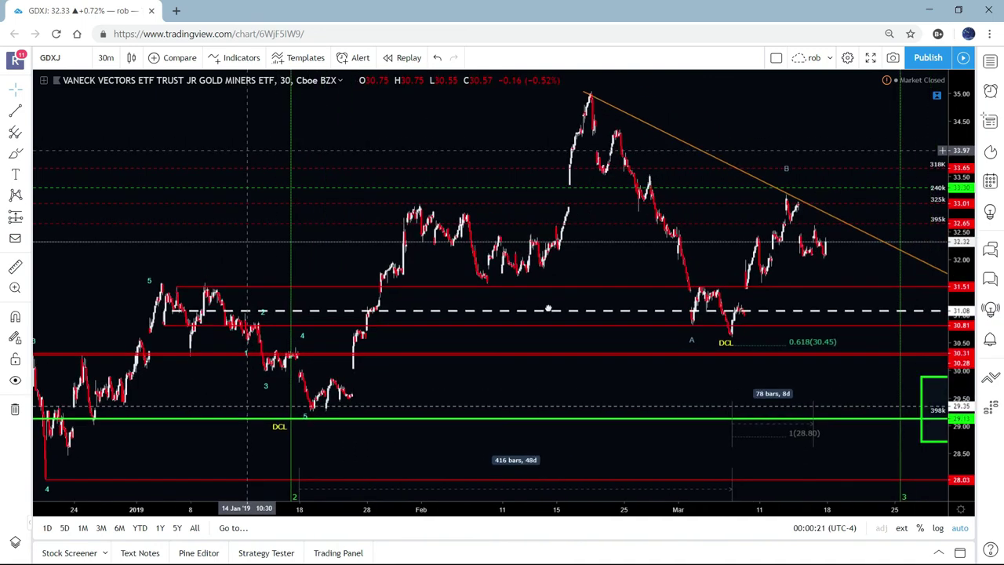
scroll(762, 117, "right", 6)
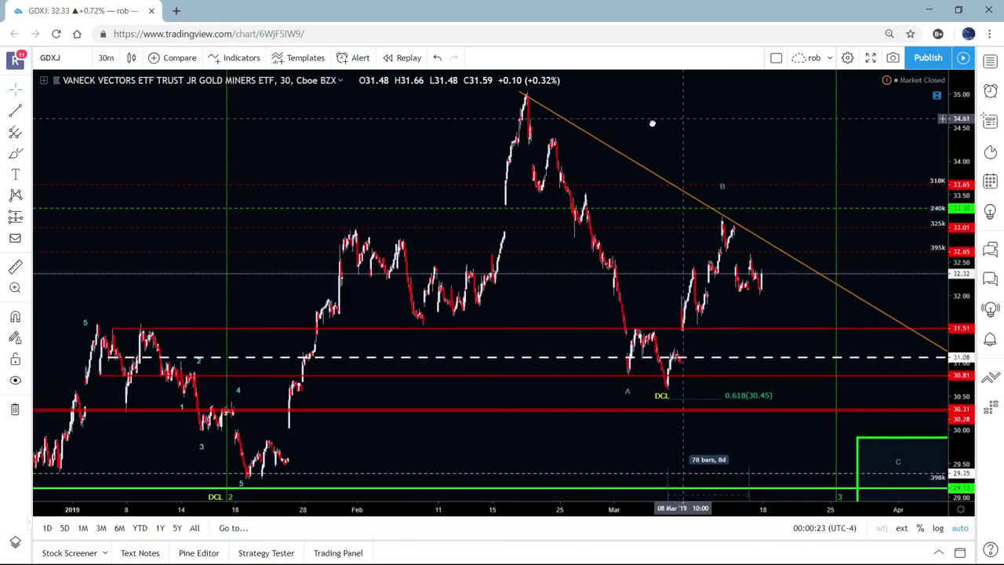
scroll(794, 459, "down", 3)
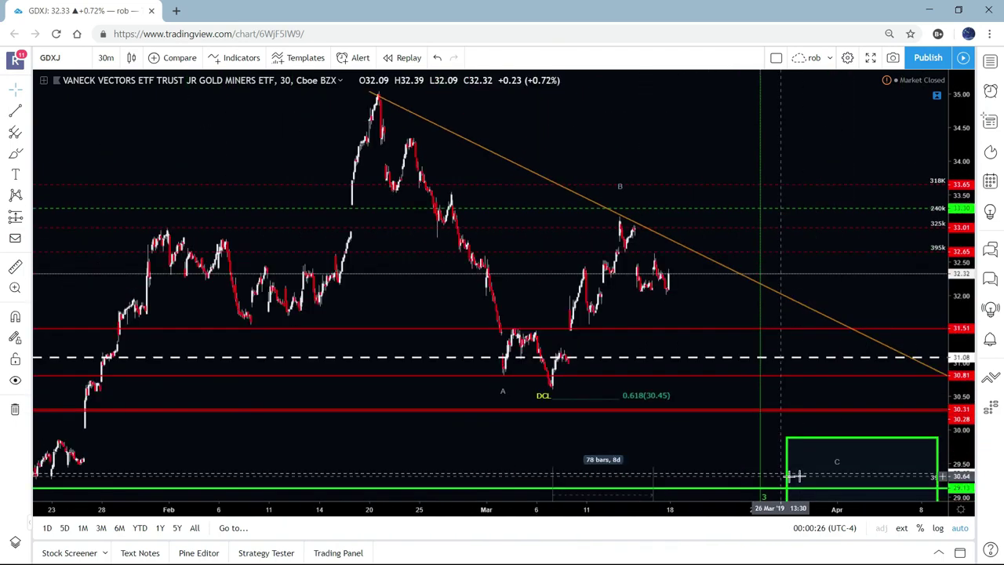
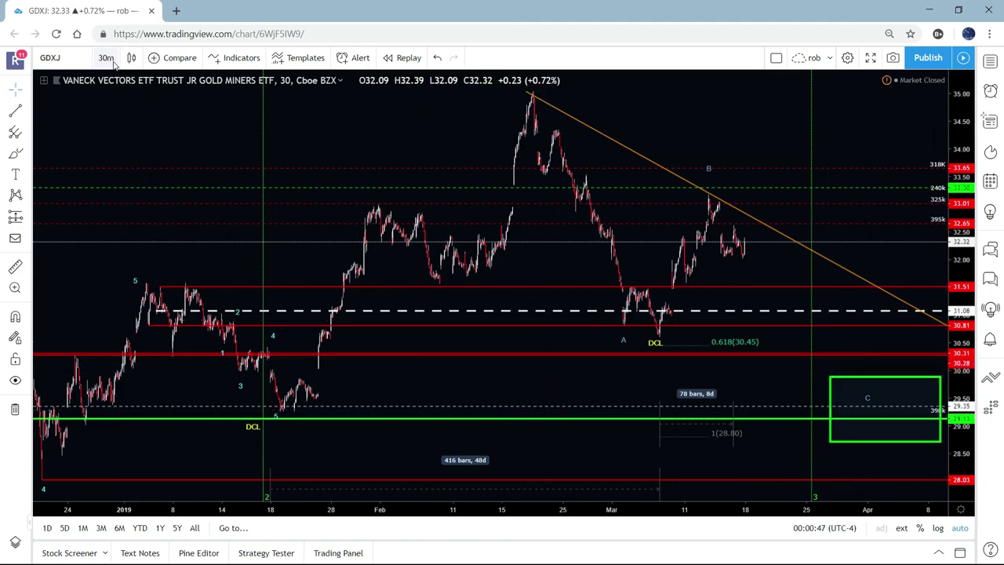
Change the GDXJ chart interval from 30 minutes to '1 week' candles
left_click(107, 58)
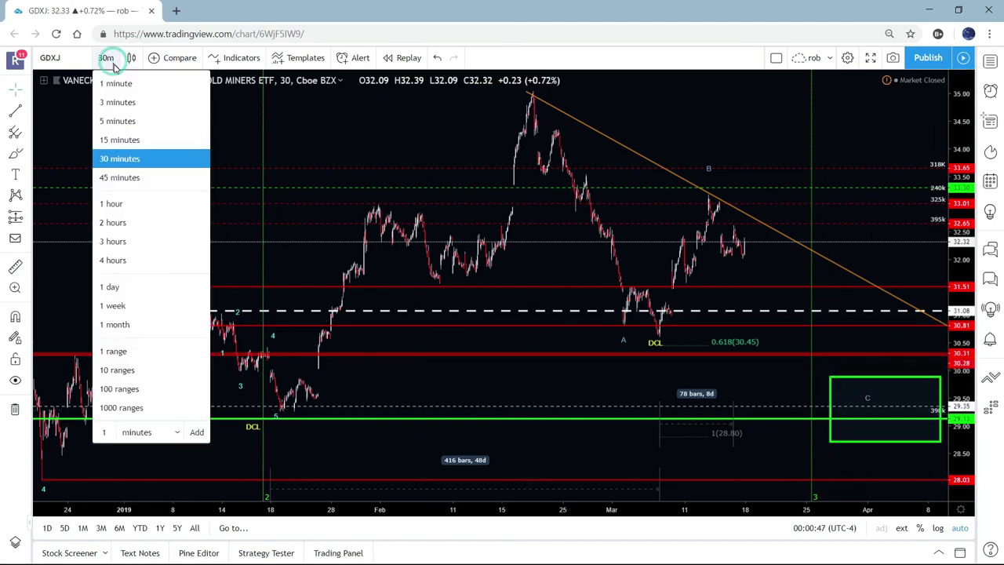
left_click(135, 305)
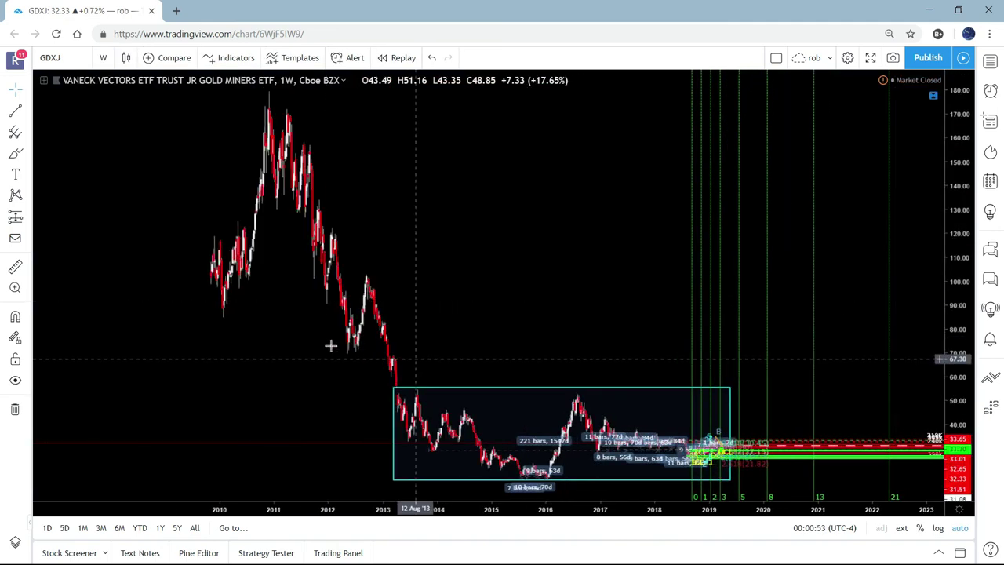
Zoom and pan the weekly chart to frame 2013–2020 and the long cyan consolidation box
scroll(314, 283, "up", 5)
left_click_drag(303, 209, 408, 251)
scroll(696, 240, "up", 3)
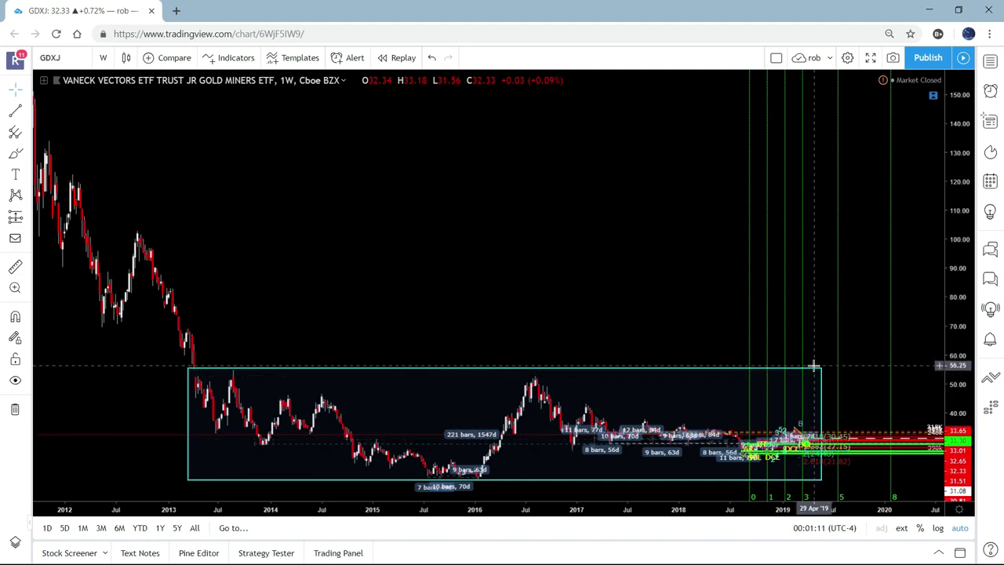
scroll(783, 368, "down", 3)
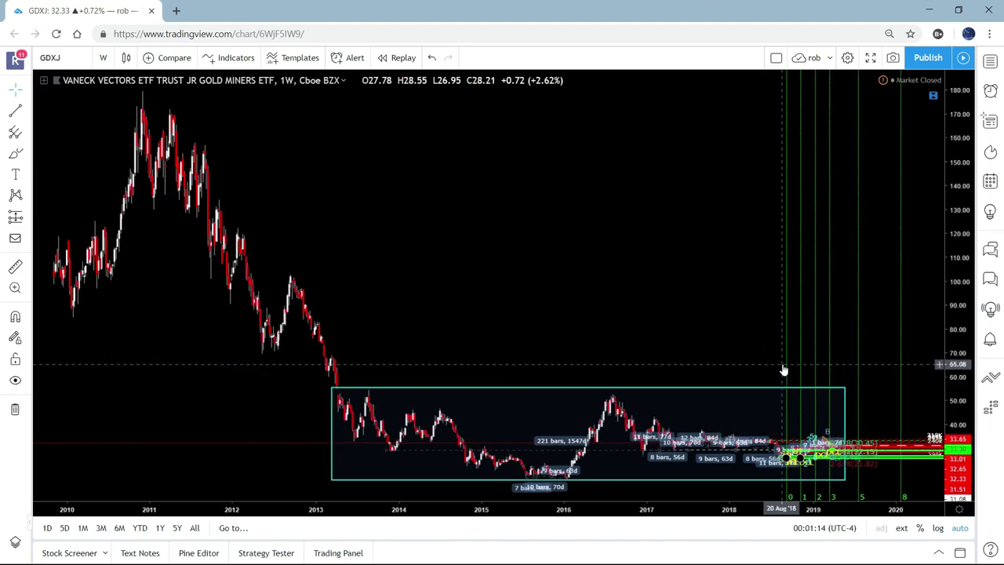
scroll(778, 357, "down", 2)
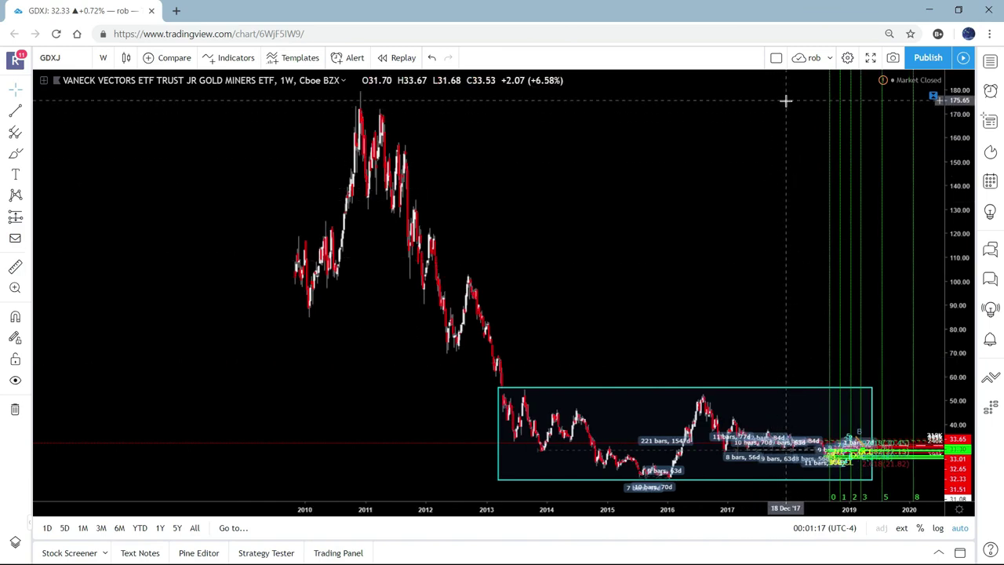
scroll(647, 312, "up", 3)
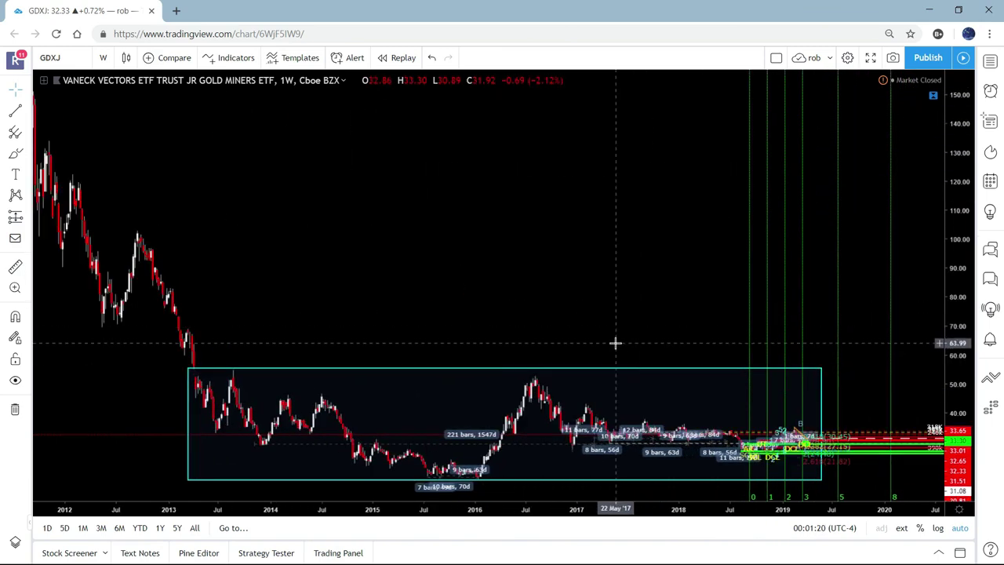
scroll(609, 349, "up", 2)
scroll(586, 359, "down", 4)
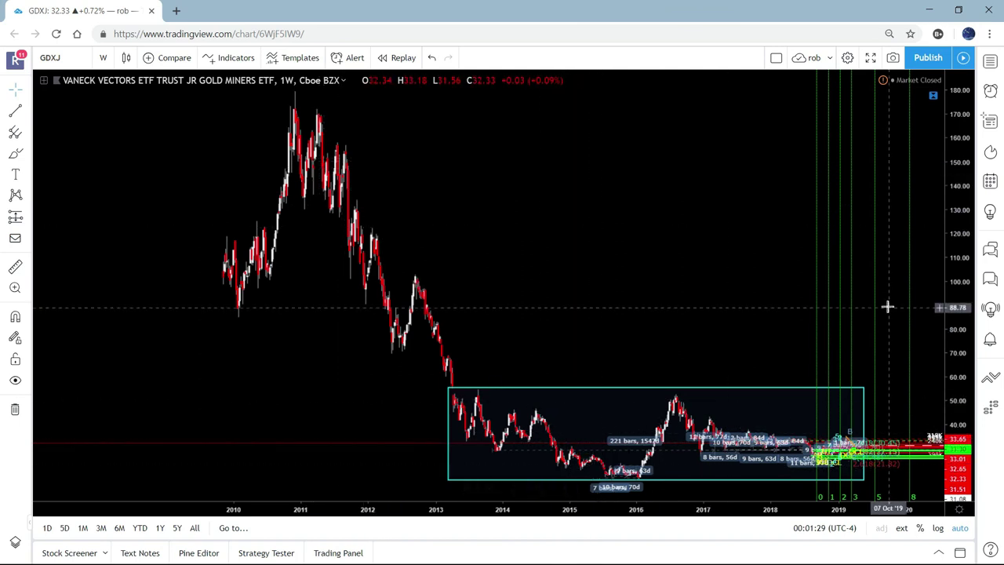
scroll(895, 368, "down", 2)
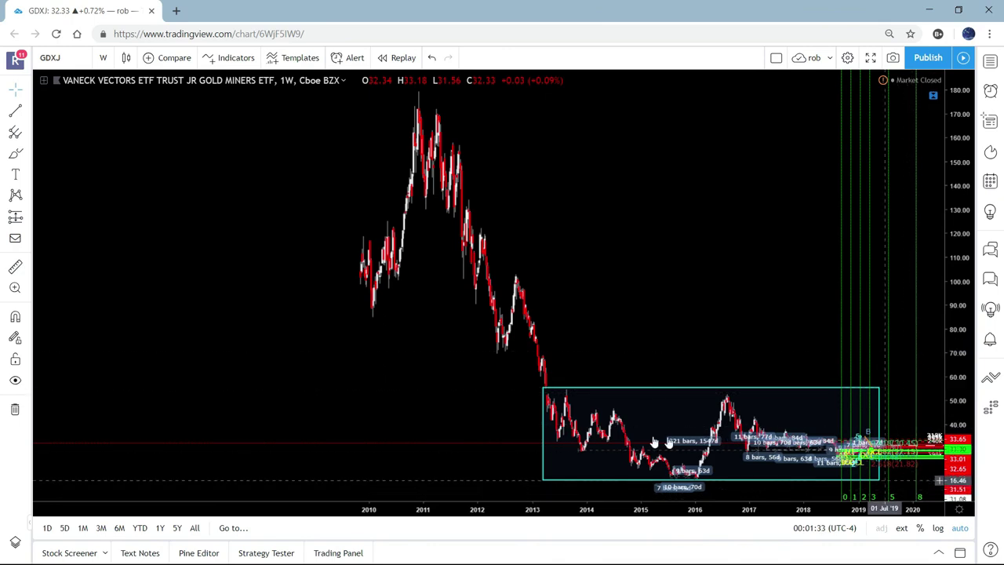
scroll(617, 424, "up", 5)
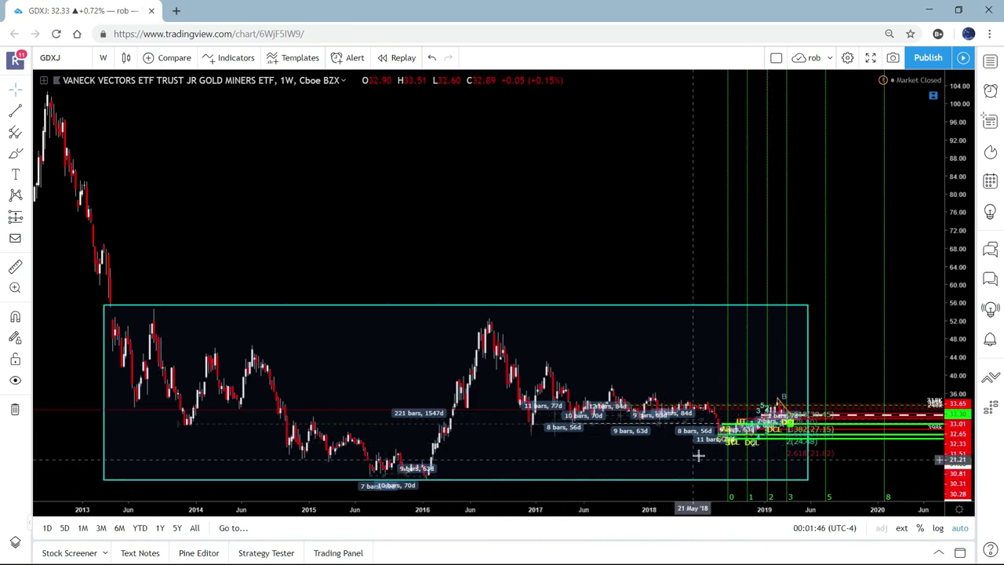
Zoom the weekly chart into Sep 2018–2019, centering the trendline and 'C' box near 28.80
scroll(554, 437, "up", 2)
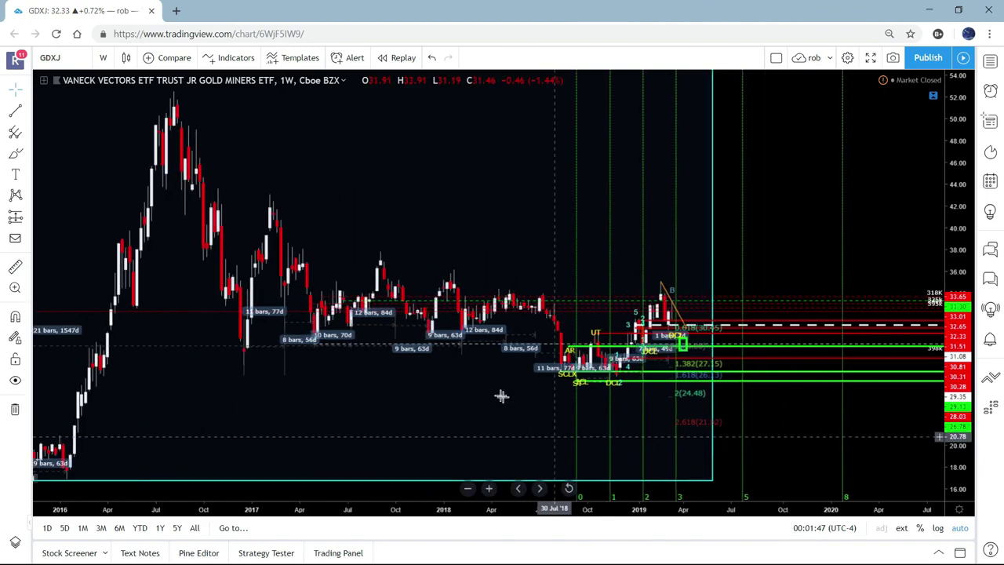
scroll(471, 373, "up", 2)
scroll(710, 247, "up", 2)
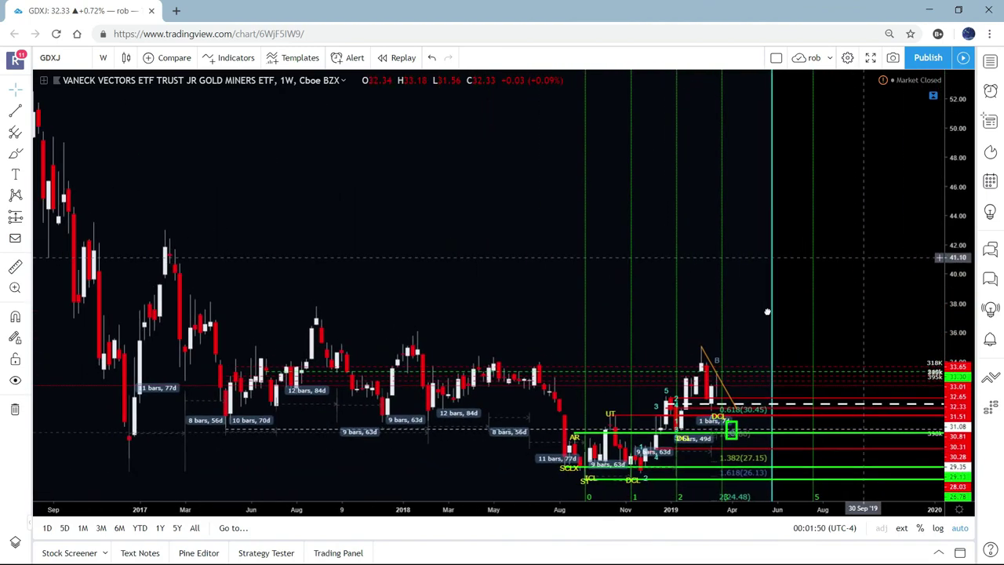
scroll(768, 311, "up", 3)
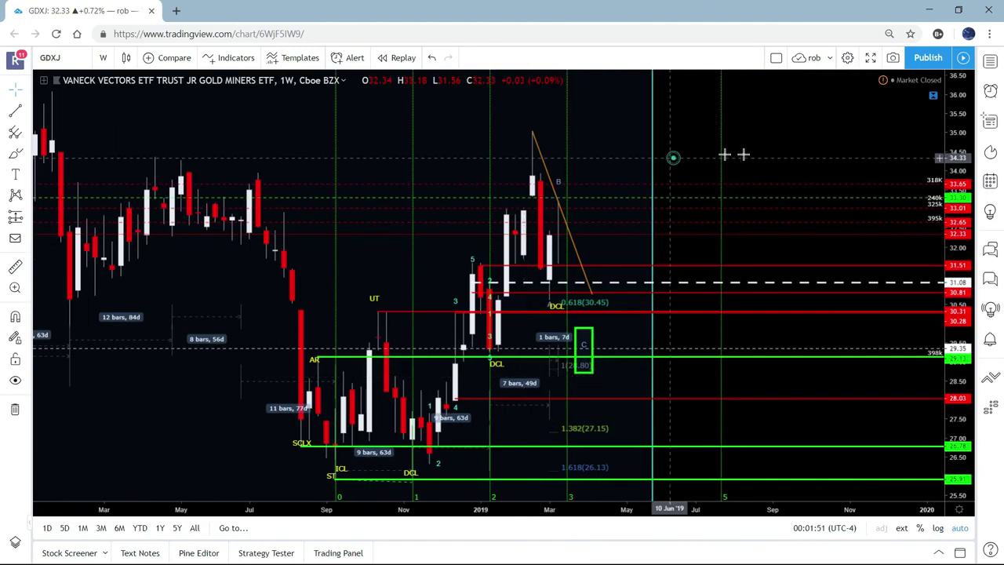
left_click_drag(672, 157, 836, 161)
scroll(460, 321, "up", 3)
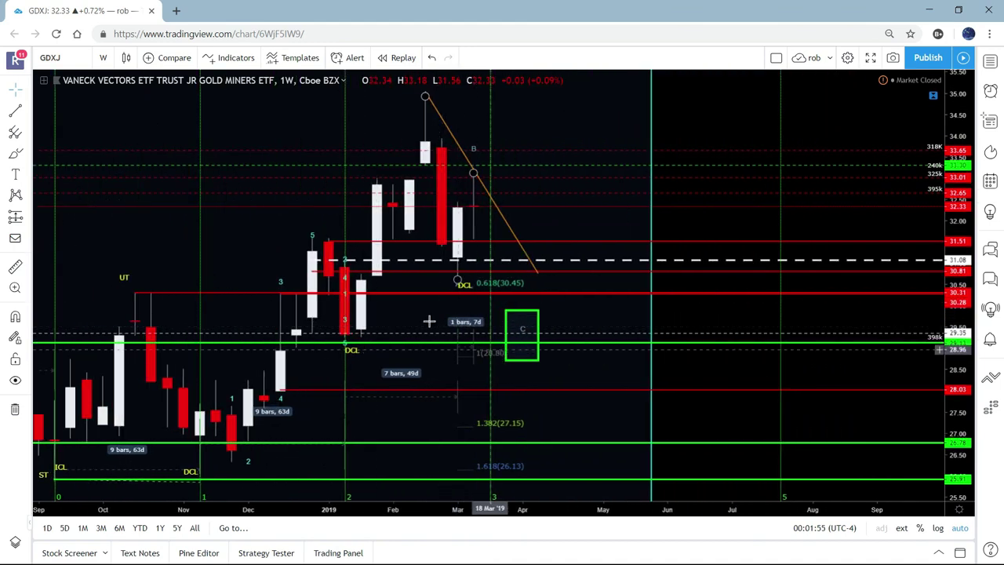
Switch GDXJ to '1 day' candles and zoom out to show mid-December through March 2019
left_click(102, 59)
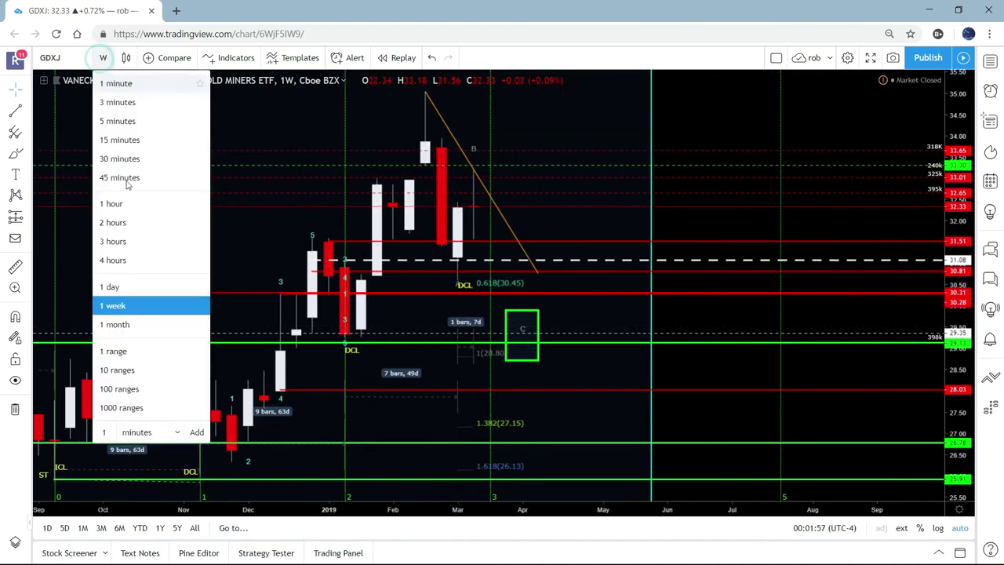
left_click(121, 284)
scroll(544, 291, "down", 3)
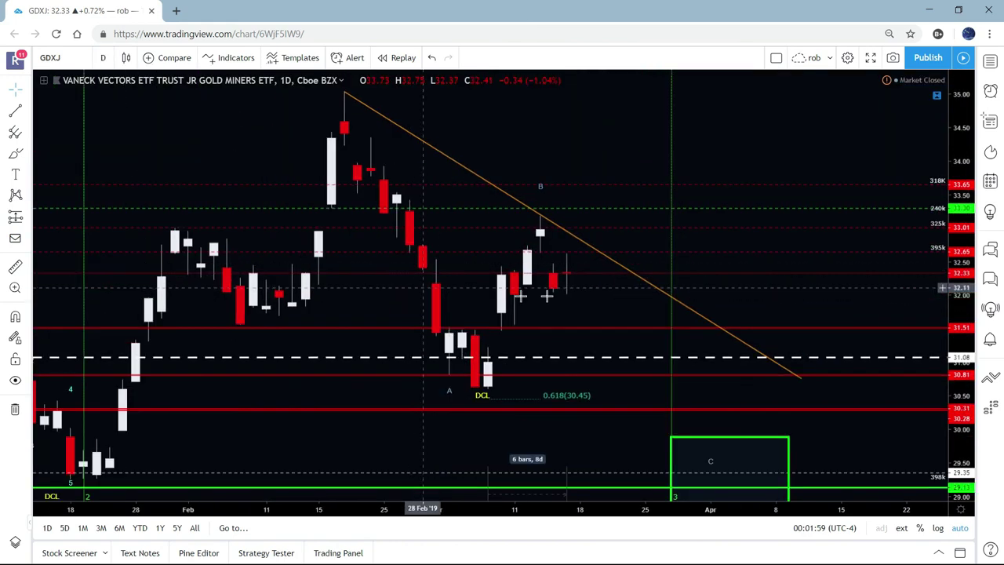
scroll(617, 328, "down", 2)
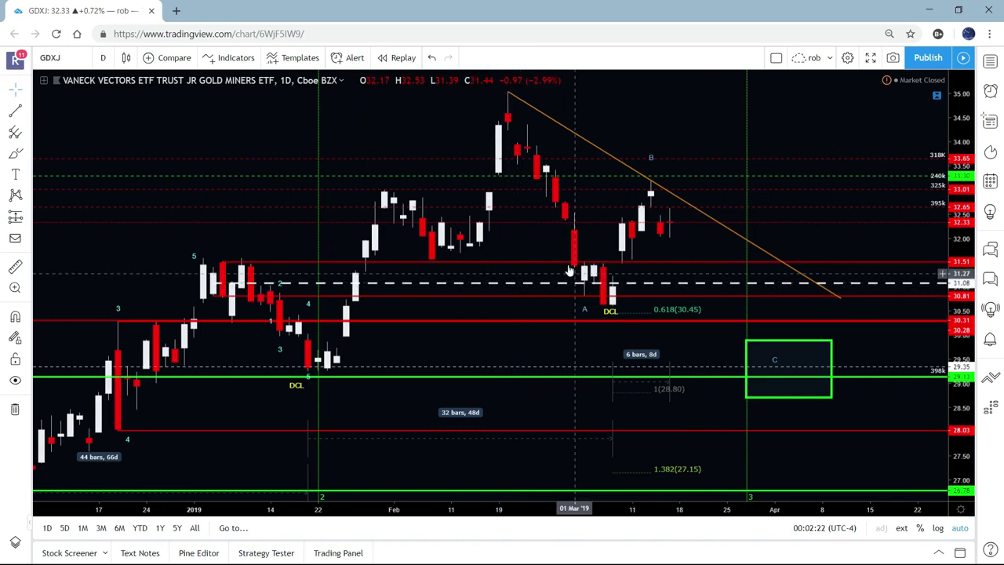
left_click(632, 320)
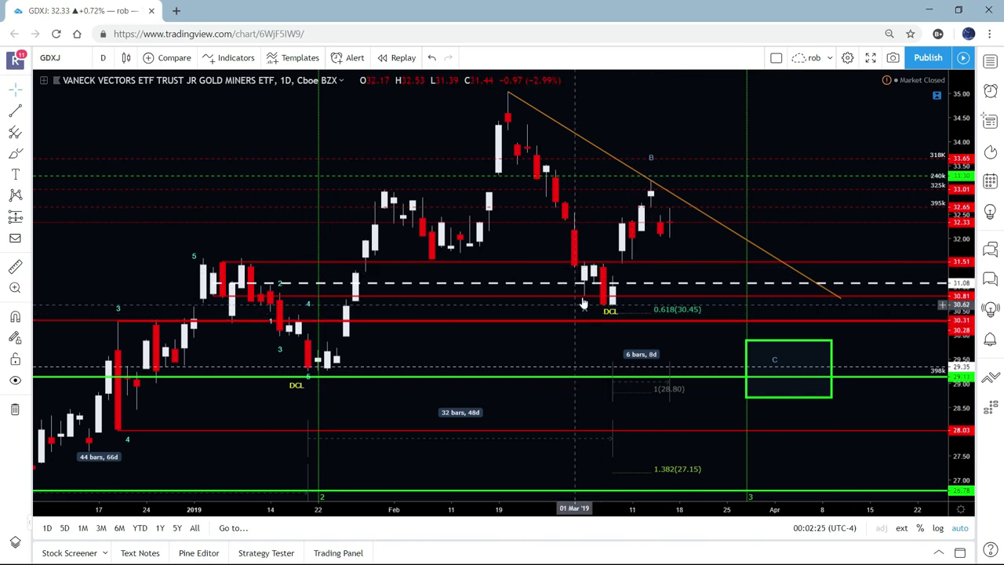
left_click(656, 257)
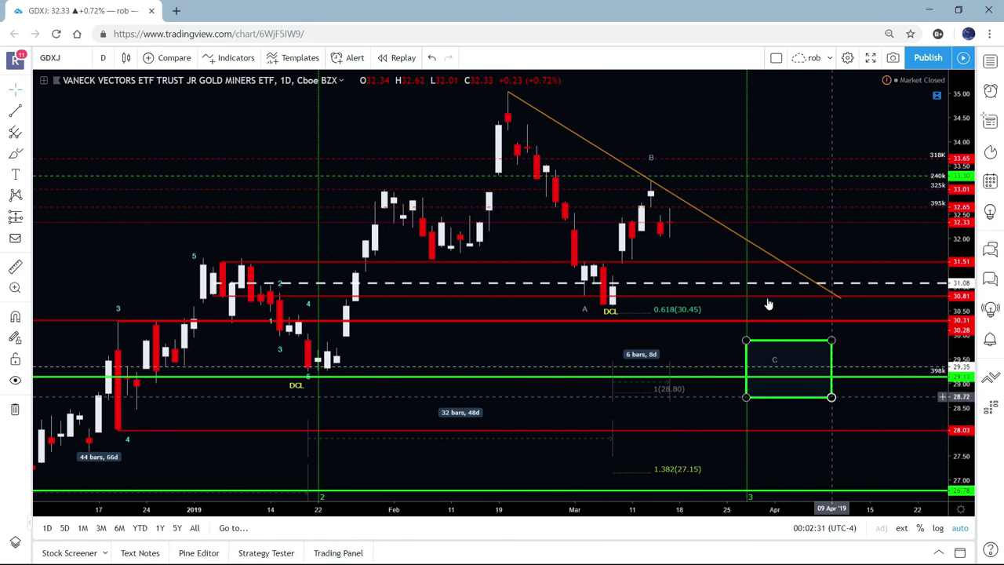
left_click(692, 237)
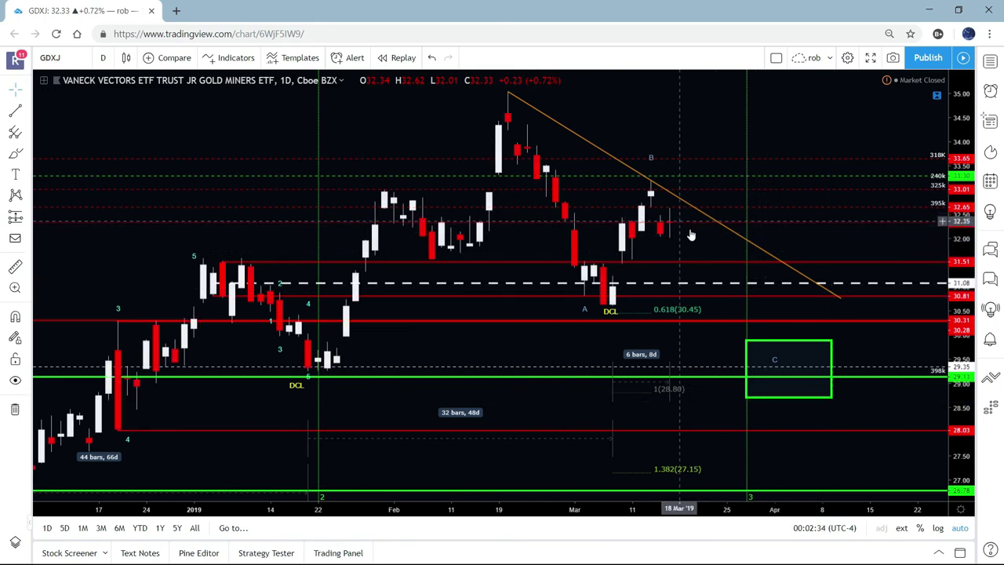